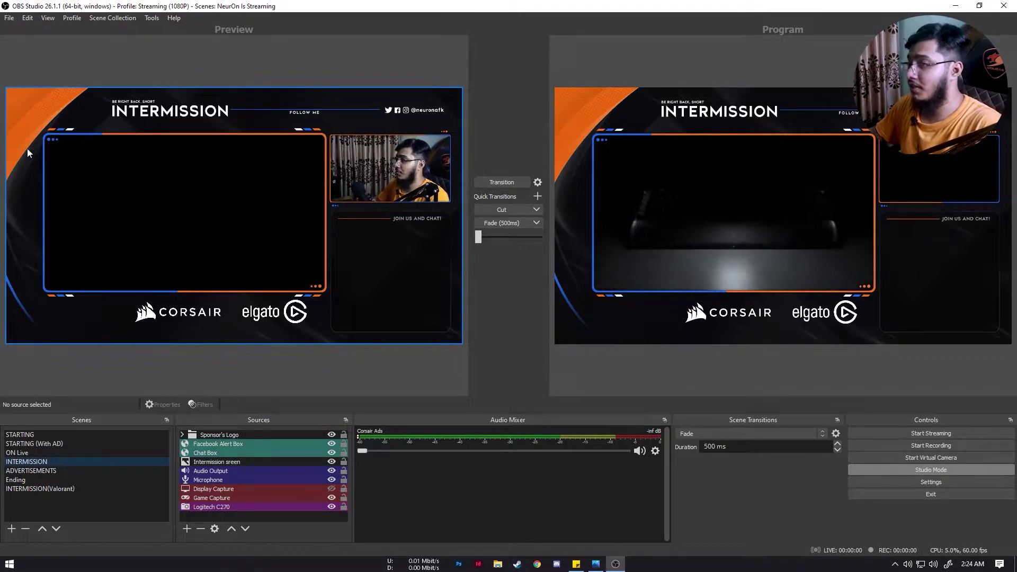
click(73, 19)
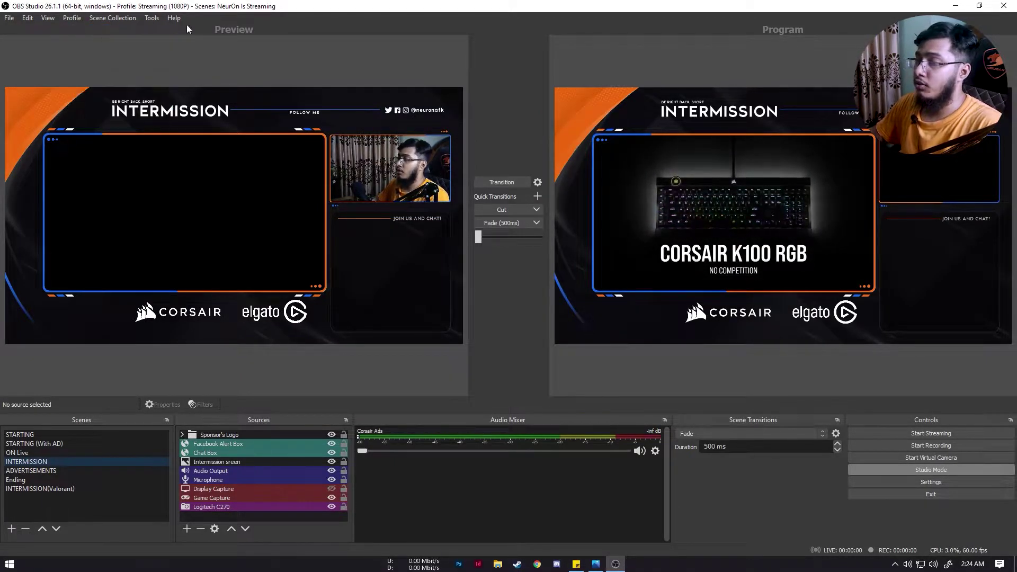
mouse_move(174, 18)
mouse_move(72, 18)
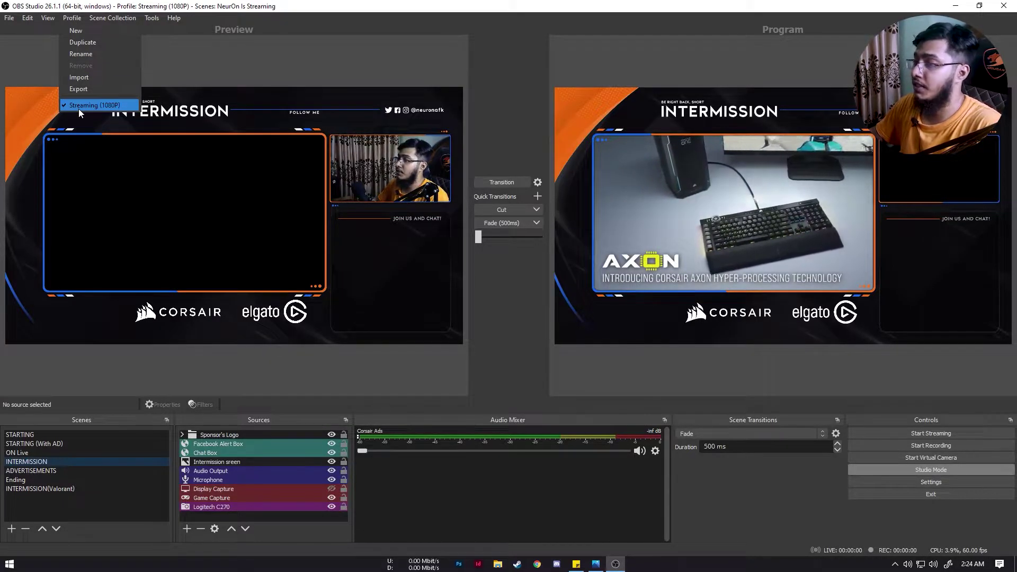
click(515, 64)
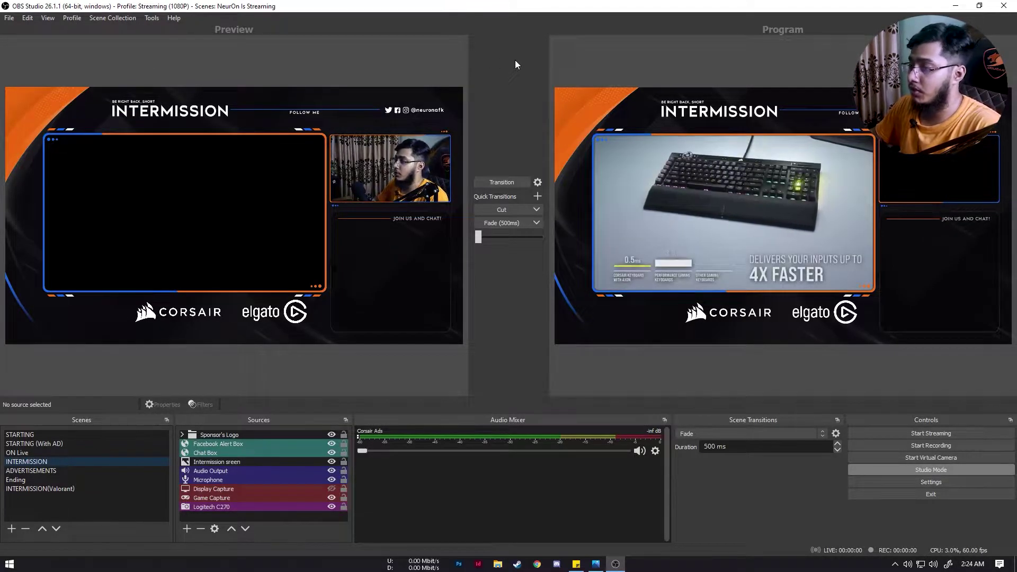
click(71, 18)
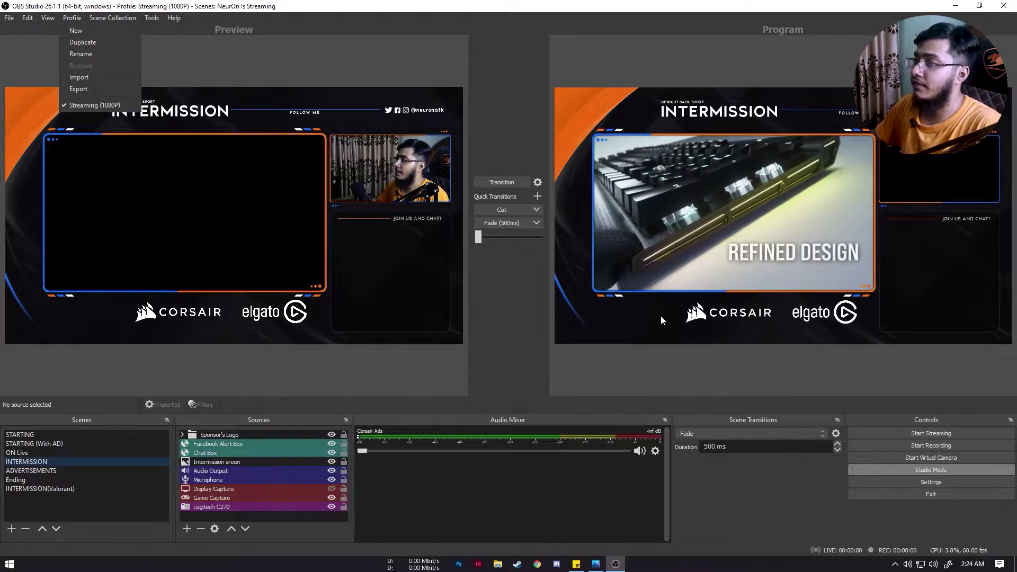
click(673, 371)
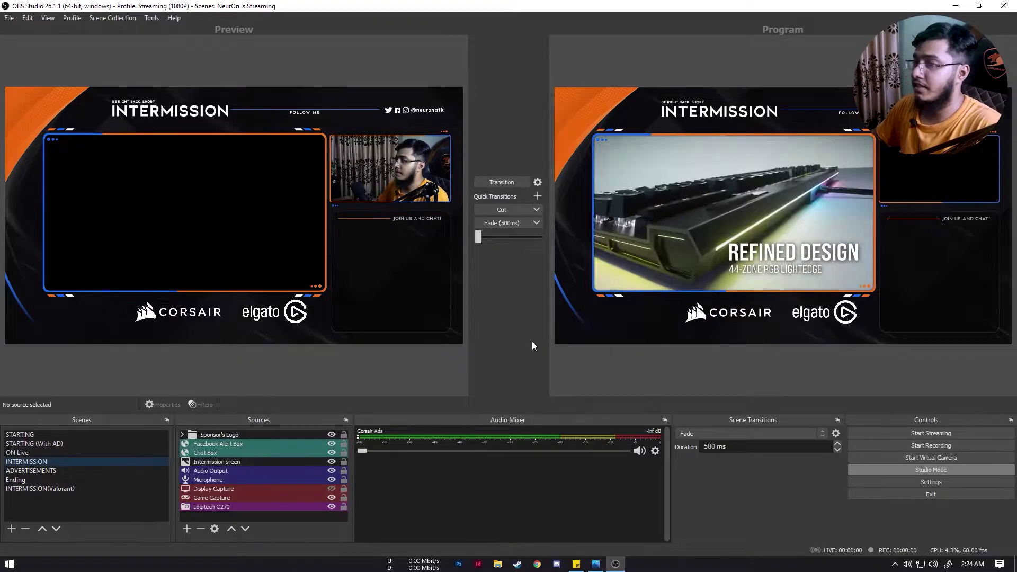
Step: Open the program settings and examine the available language and theme choices in the general section
click(894, 482)
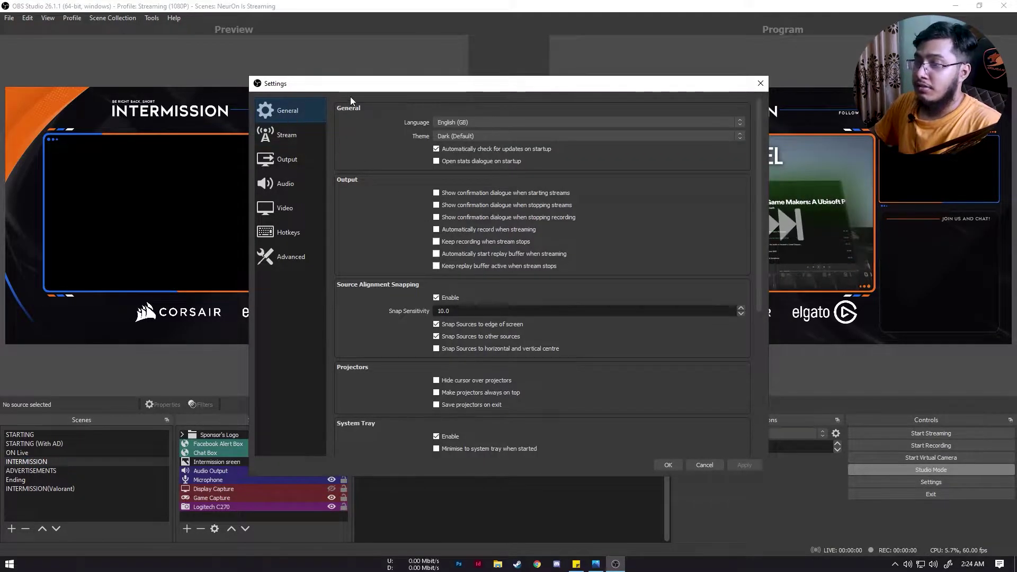
drag(341, 83, 335, 61)
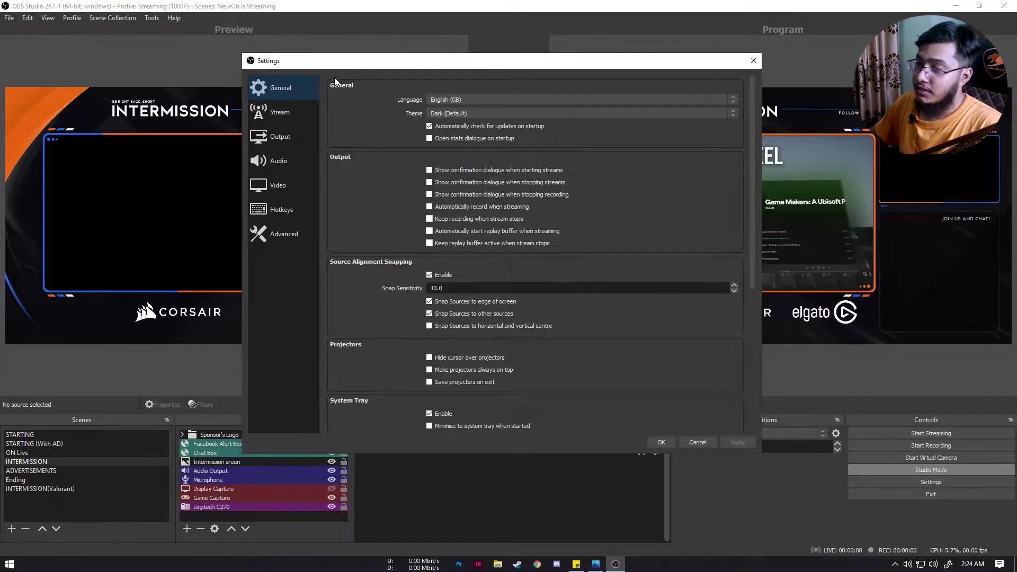
click(441, 103)
click(445, 100)
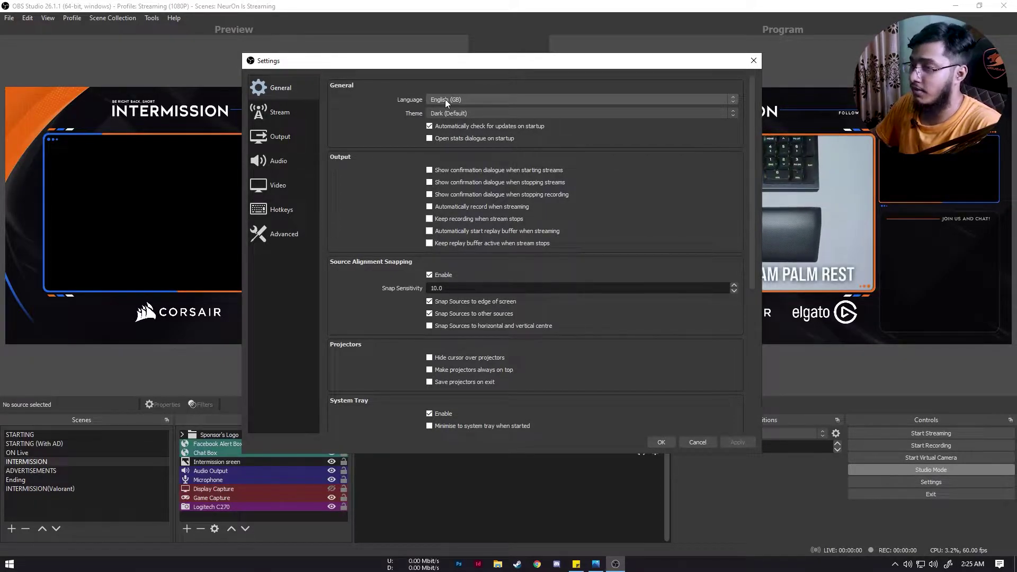
click(445, 100)
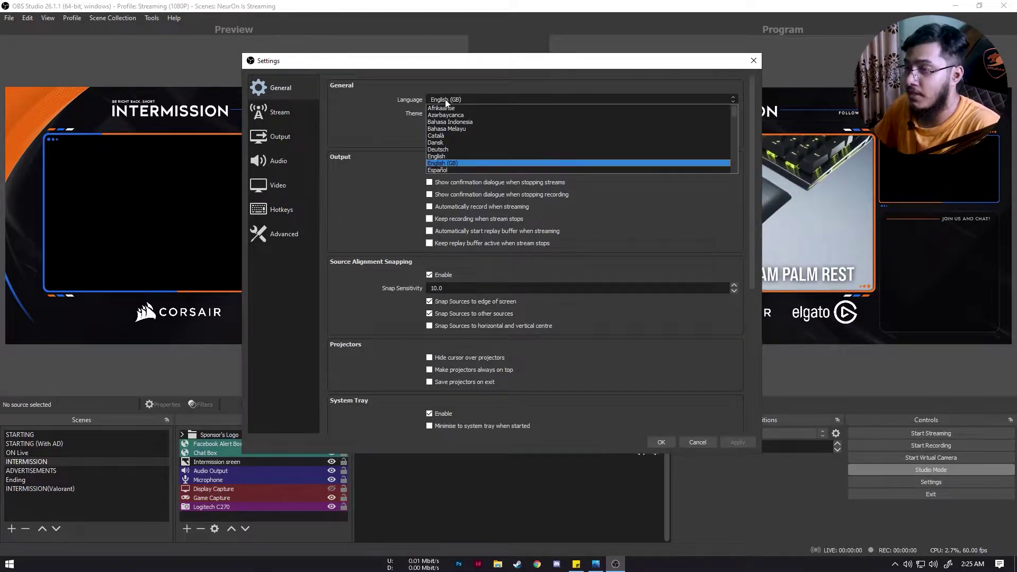
click(445, 99)
click(444, 100)
click(445, 99)
click(478, 112)
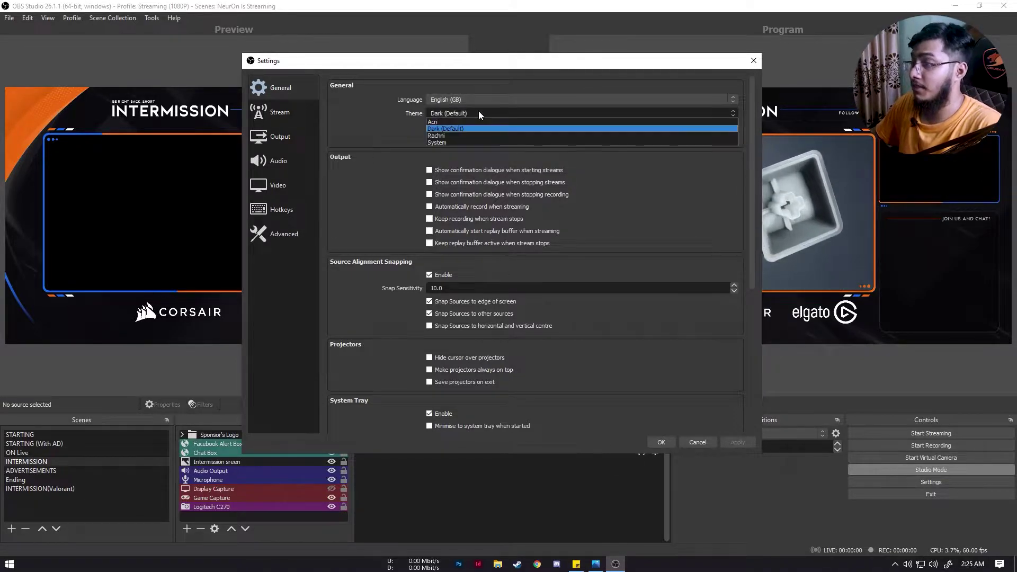
click(466, 111)
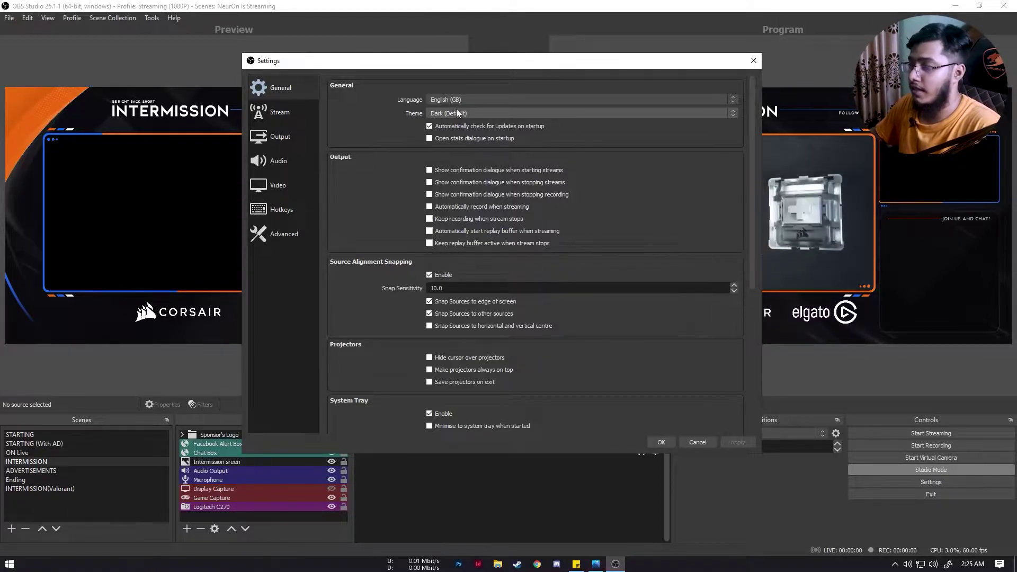
Step: Open the stream settings and review the list of available streaming services
click(290, 113)
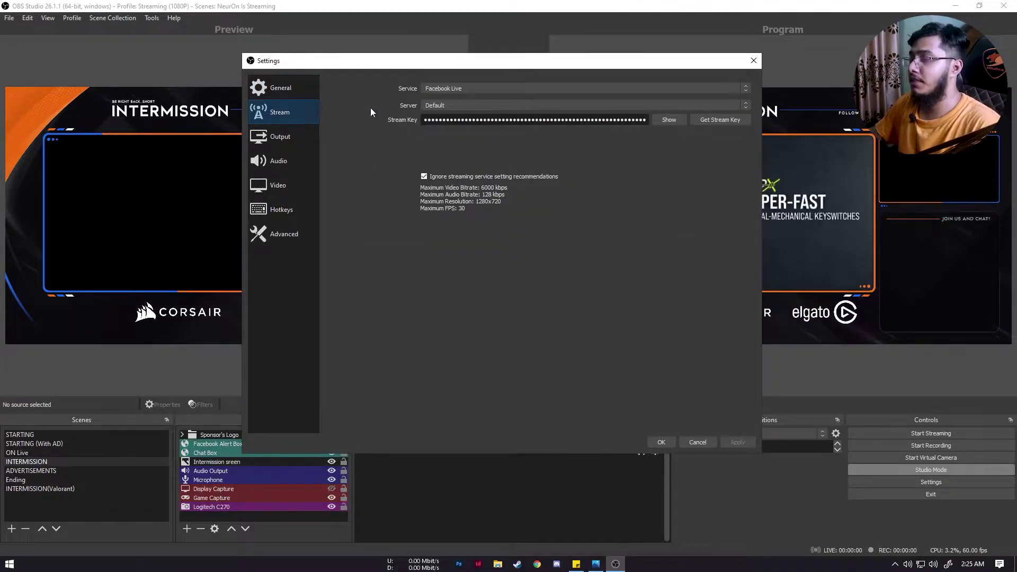
click(461, 90)
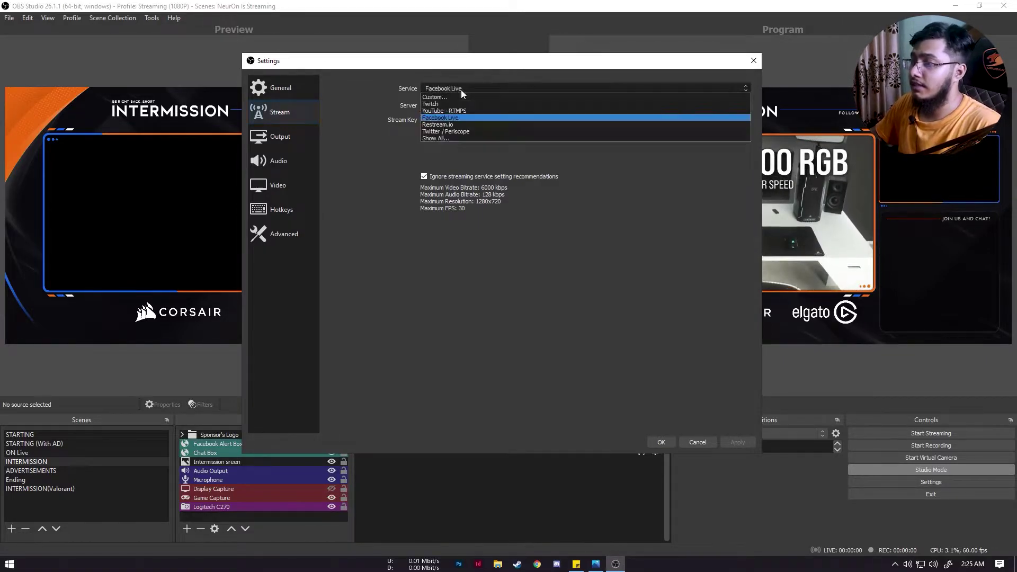
click(461, 90)
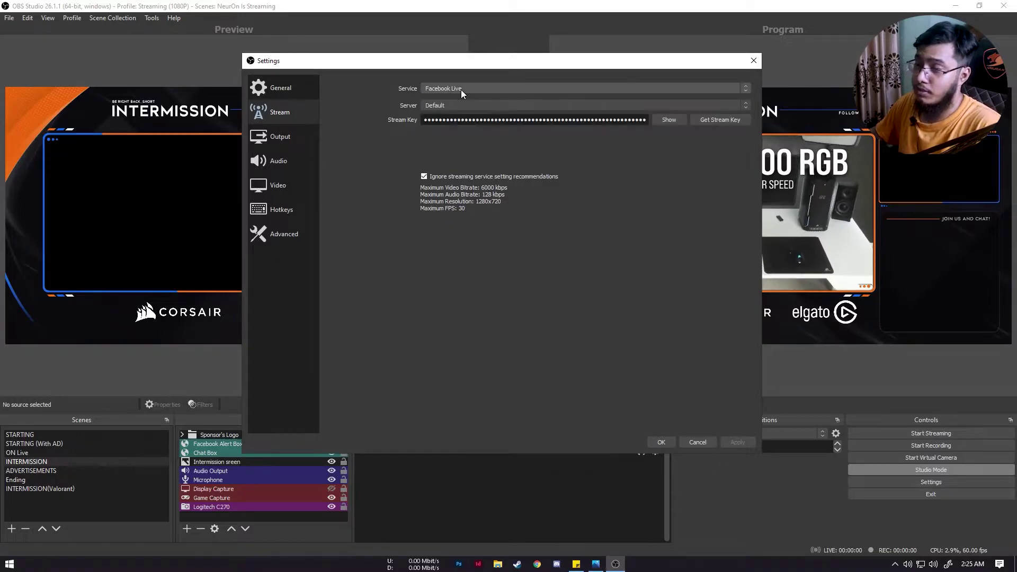
click(461, 90)
click(461, 90)
click(461, 90)
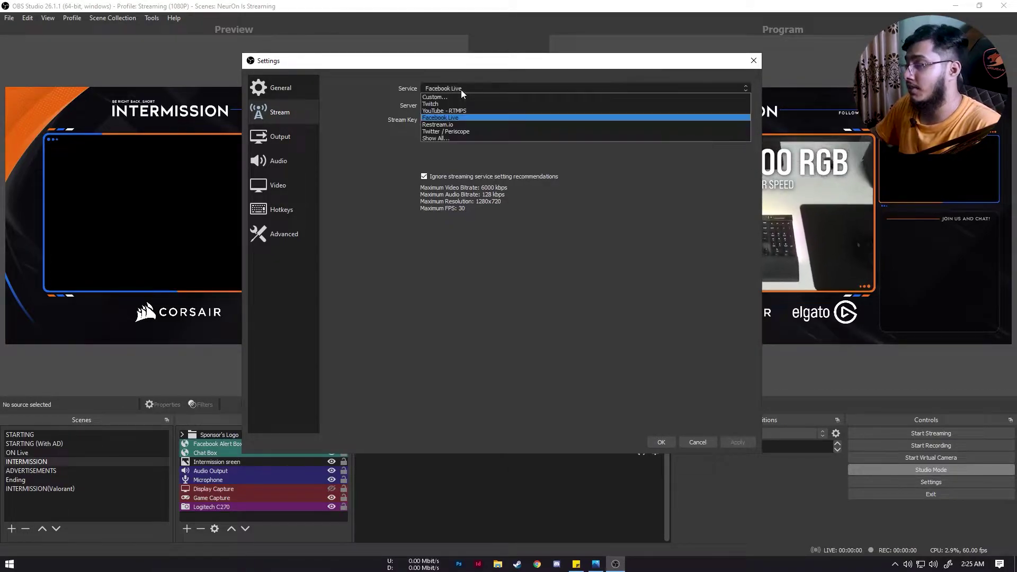
click(461, 90)
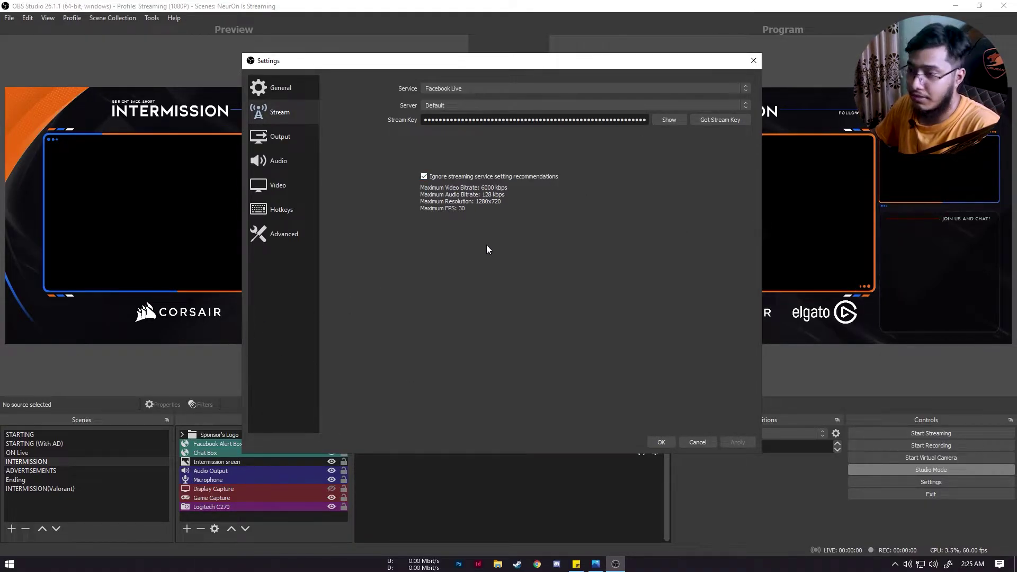
Step: Try the Custom streaming service and switch the service back to Facebook Live
click(453, 104)
click(453, 89)
click(444, 97)
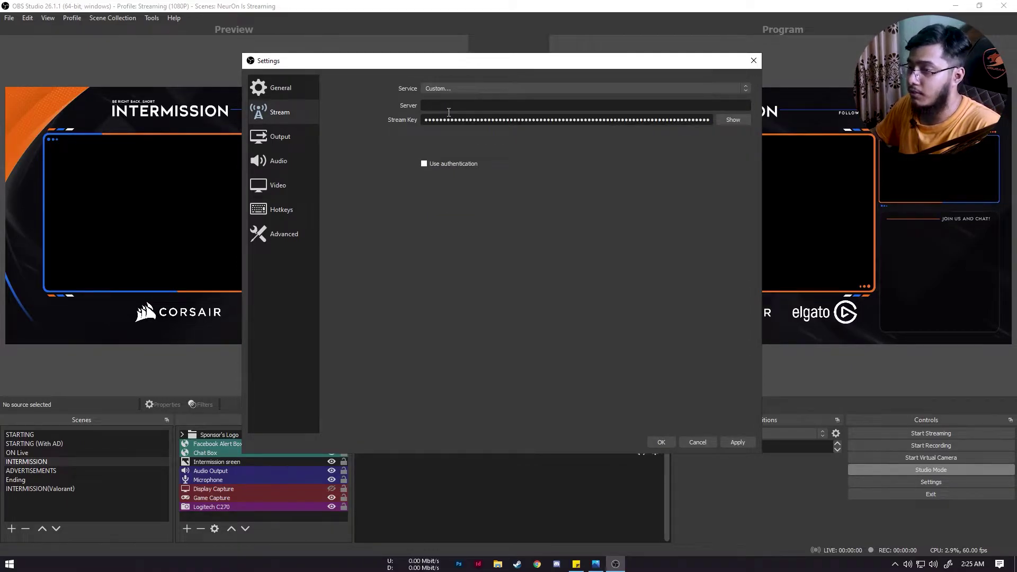
click(457, 90)
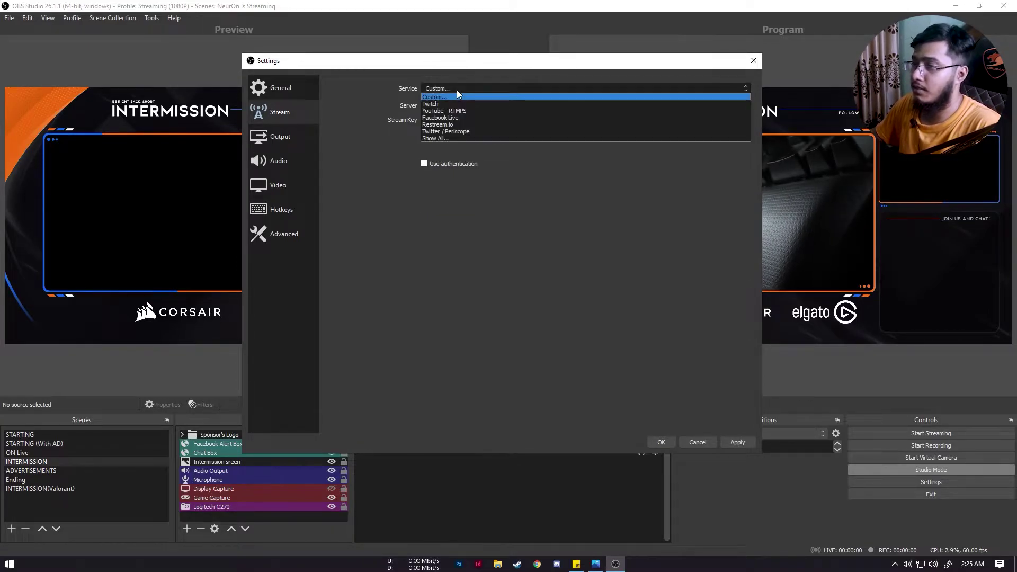
click(450, 118)
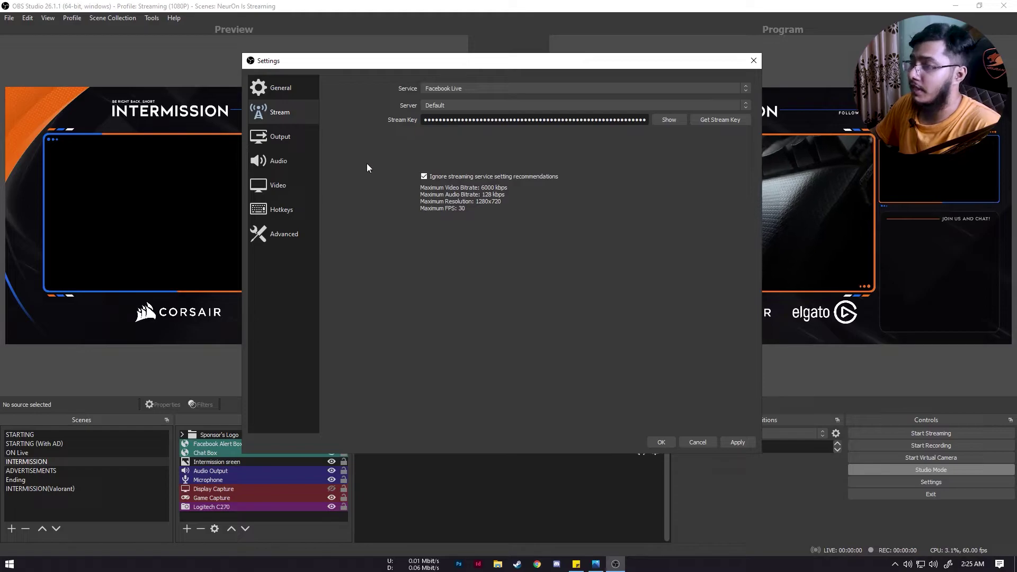
Step: Open the output settings, try the Simple output mode and set the mode back to Advanced
click(289, 133)
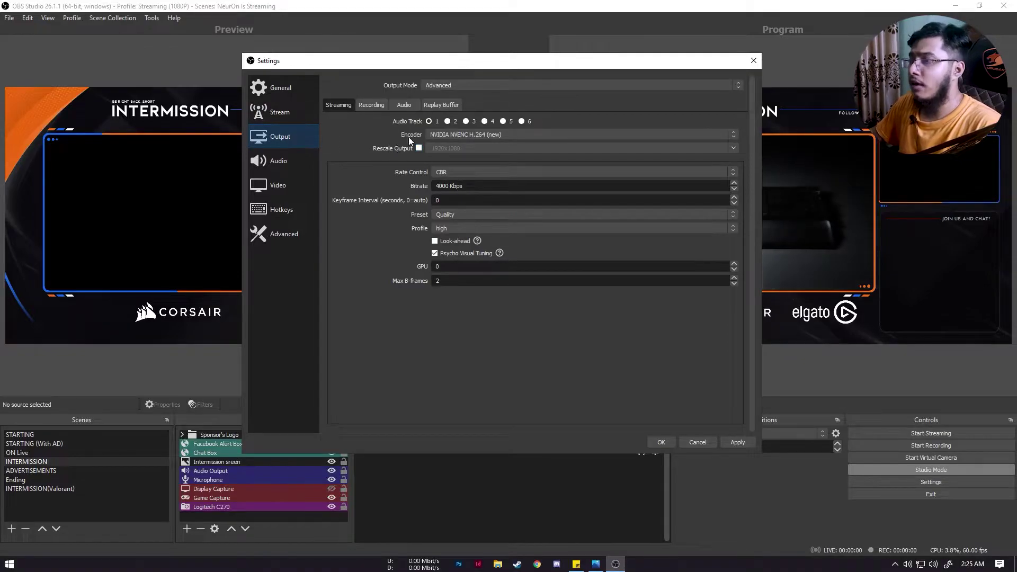
click(447, 87)
click(446, 93)
click(446, 87)
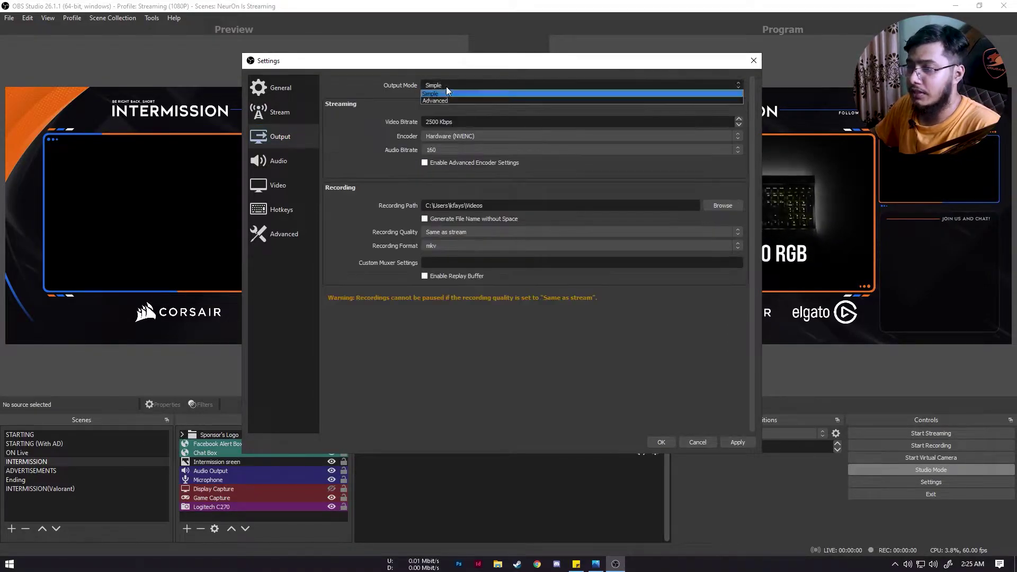
click(445, 100)
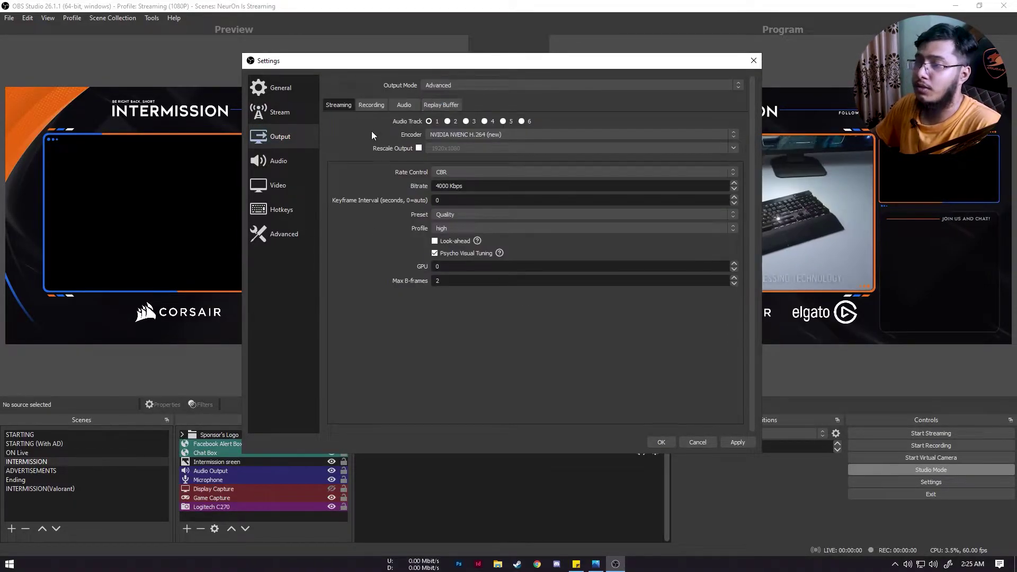
Step: Review the encoder choices for streaming and select NVIDIA NVENC H.264 (new)
click(452, 137)
click(452, 136)
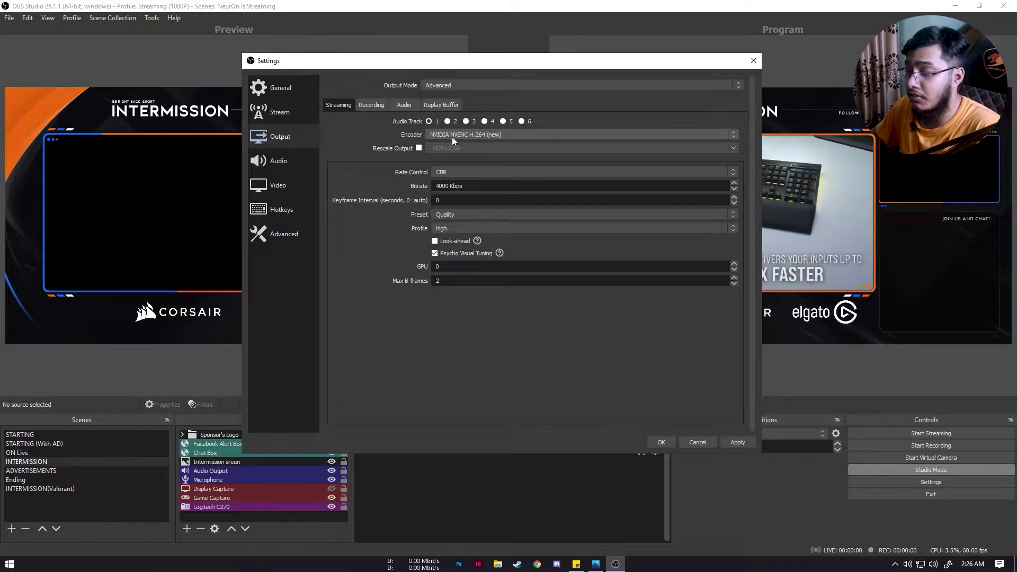
click(452, 136)
click(452, 136)
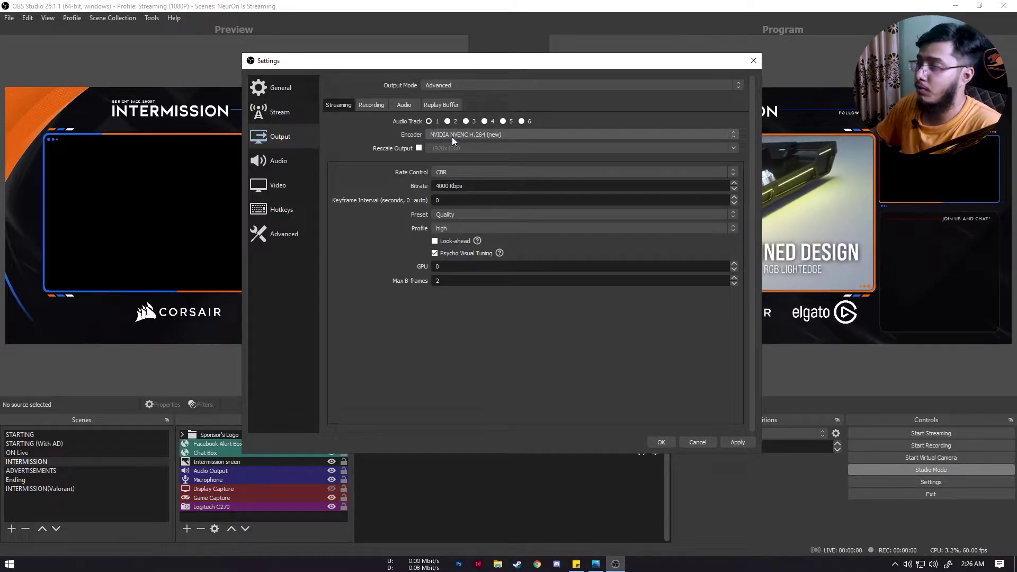
click(452, 137)
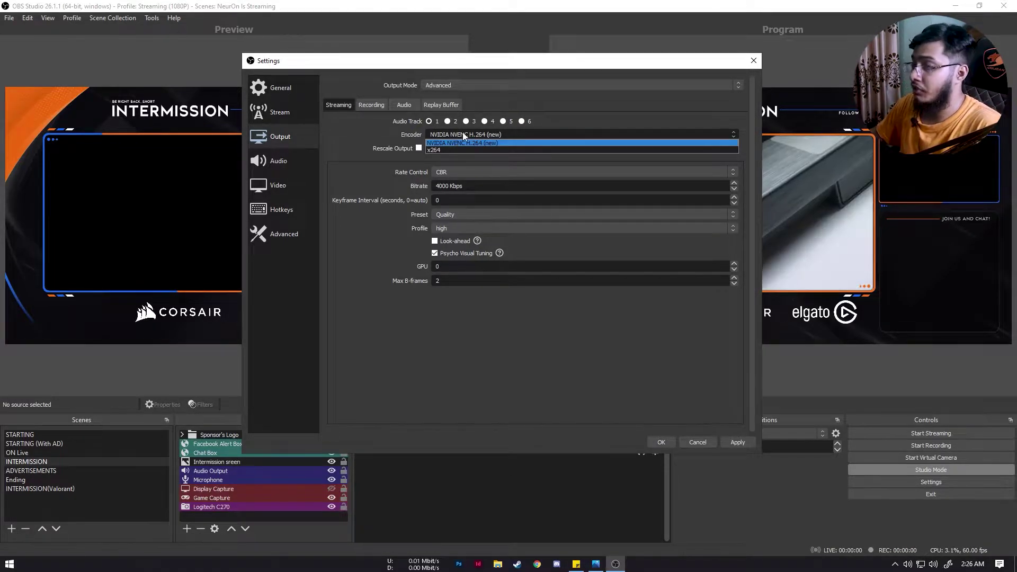
click(496, 134)
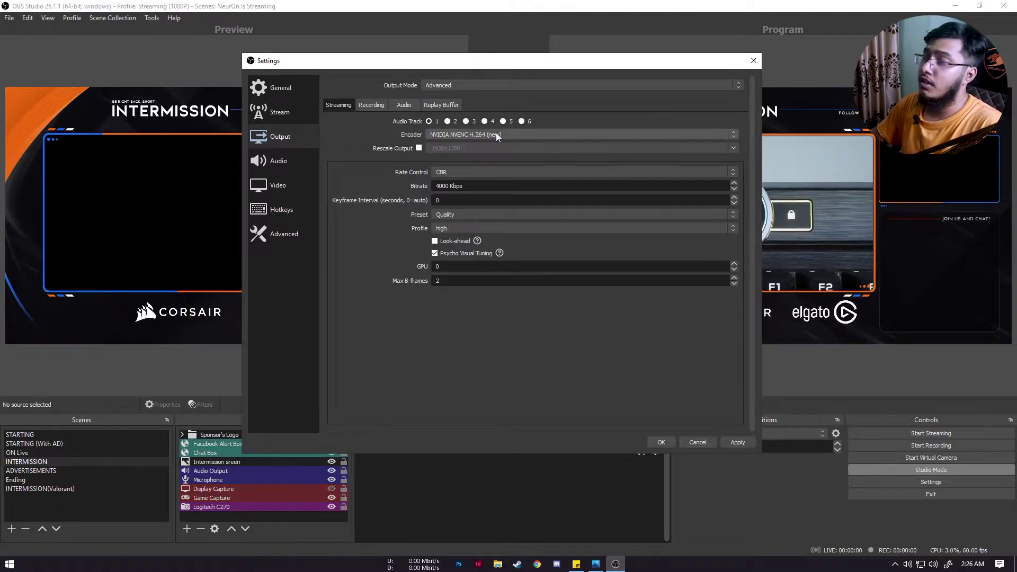
click(458, 137)
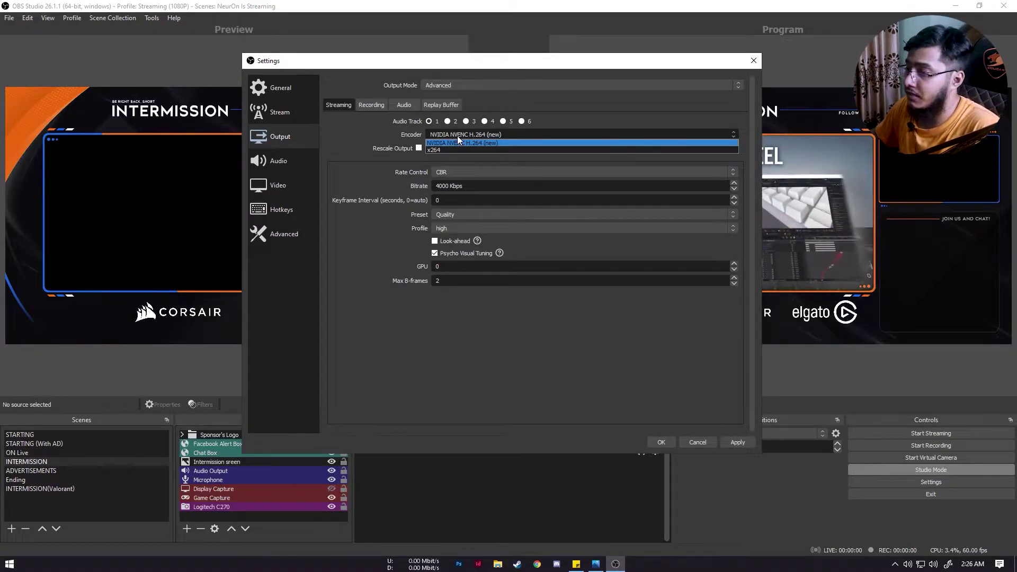
click(458, 136)
click(458, 136)
click(458, 138)
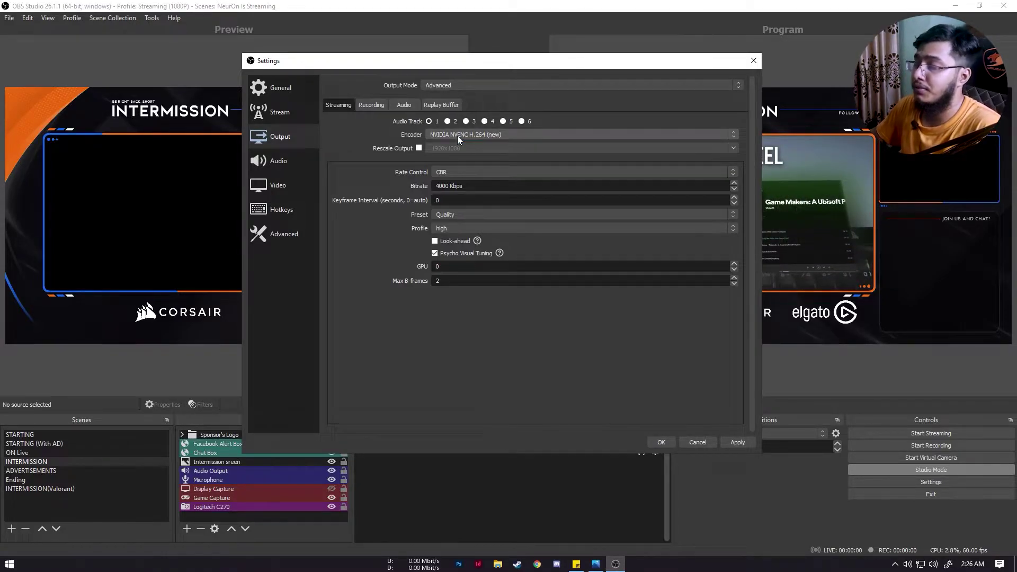
click(457, 137)
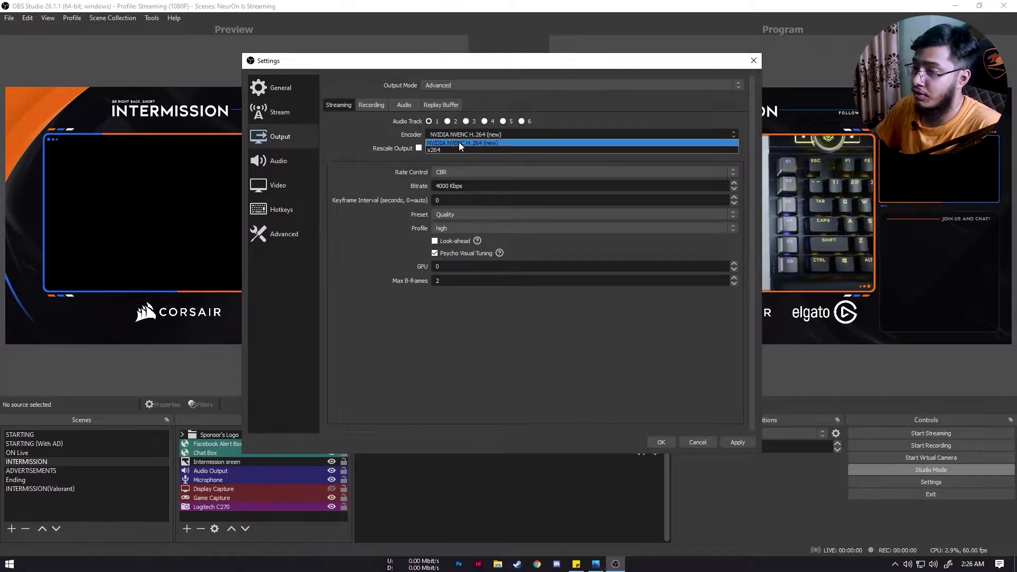
click(459, 142)
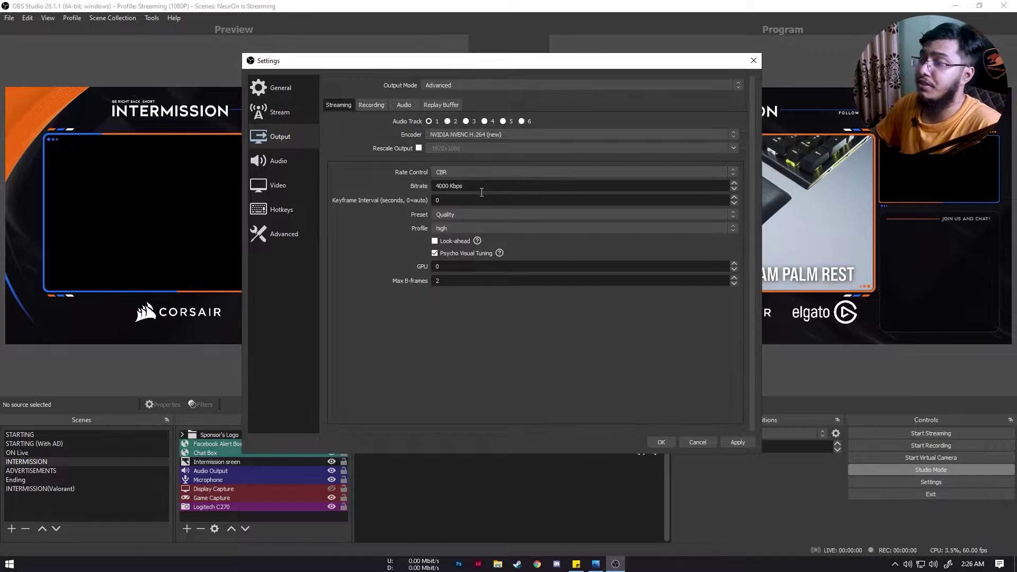
Step: Highlight the bitrate value in the streaming output settings to examine it
drag(476, 185, 380, 188)
click(358, 192)
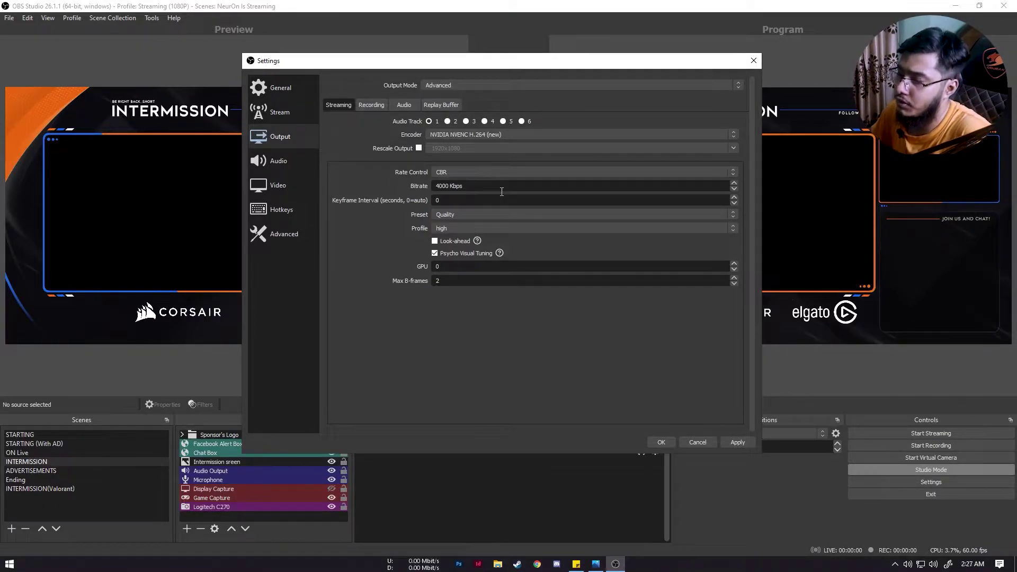
drag(489, 194, 409, 194)
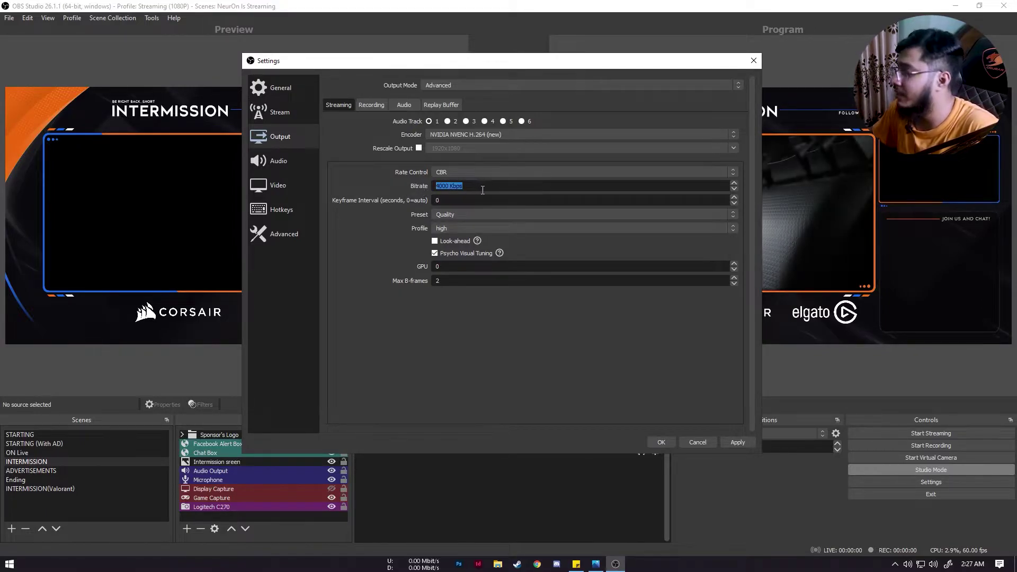
key(End)
drag(488, 193, 392, 191)
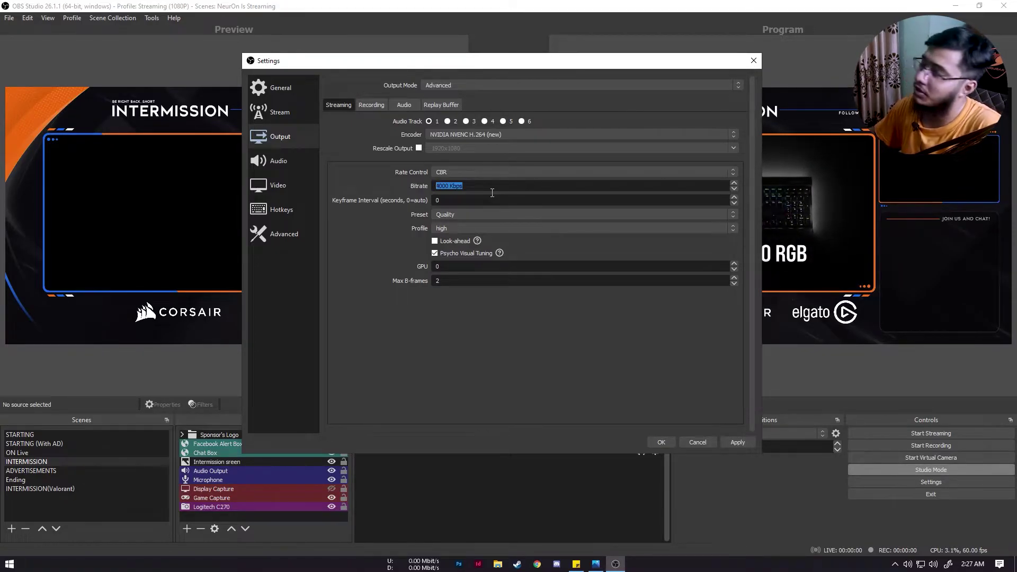
click(492, 193)
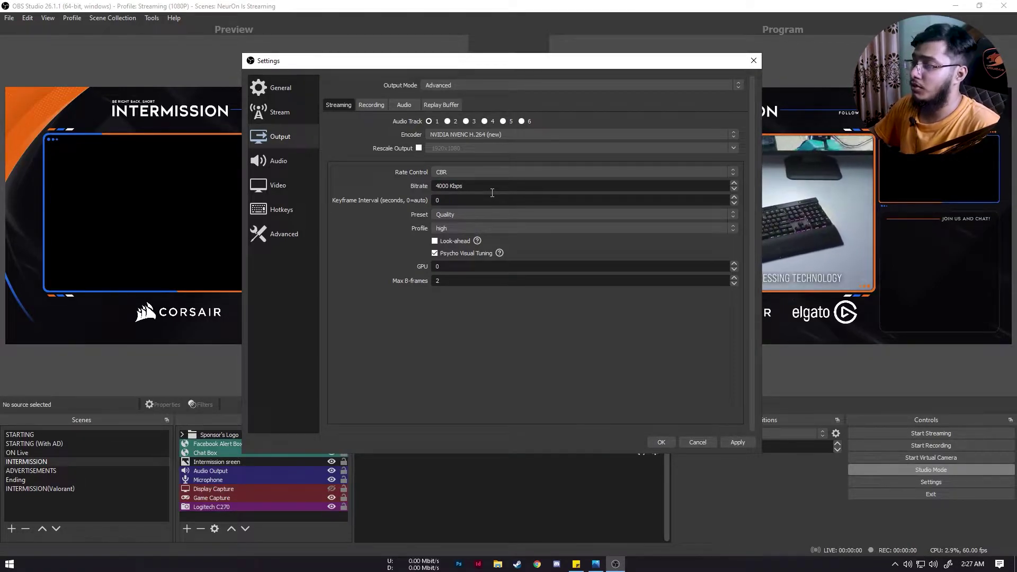
drag(492, 192, 412, 185)
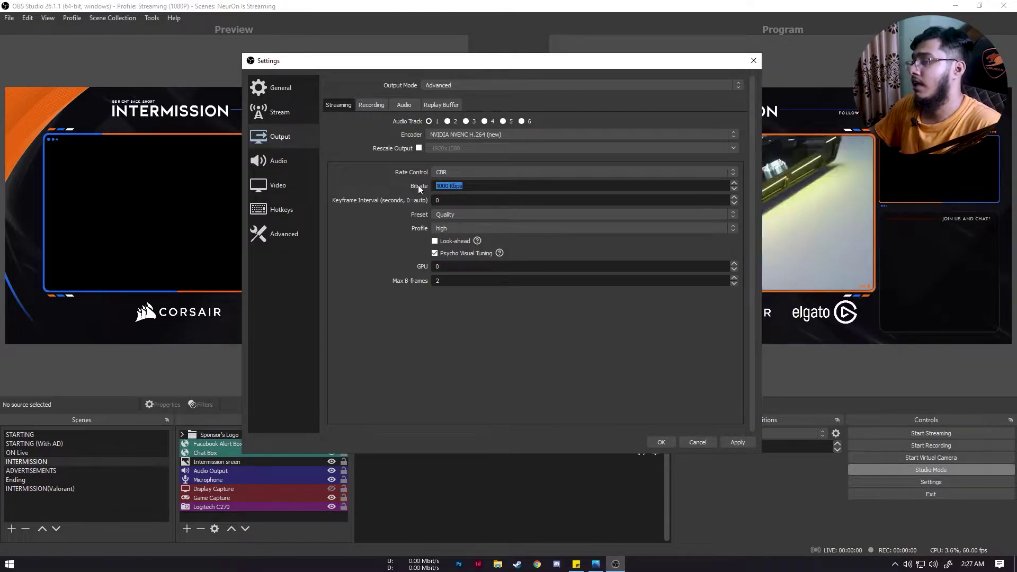
Step: Open the audio settings to examine the sample rate, channels and global audio devices
click(490, 188)
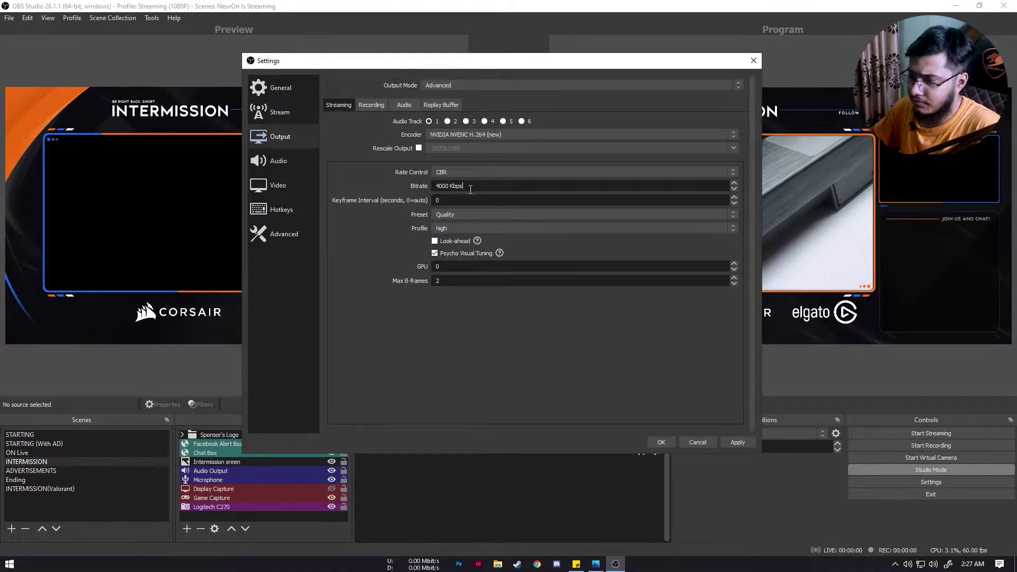
click(292, 161)
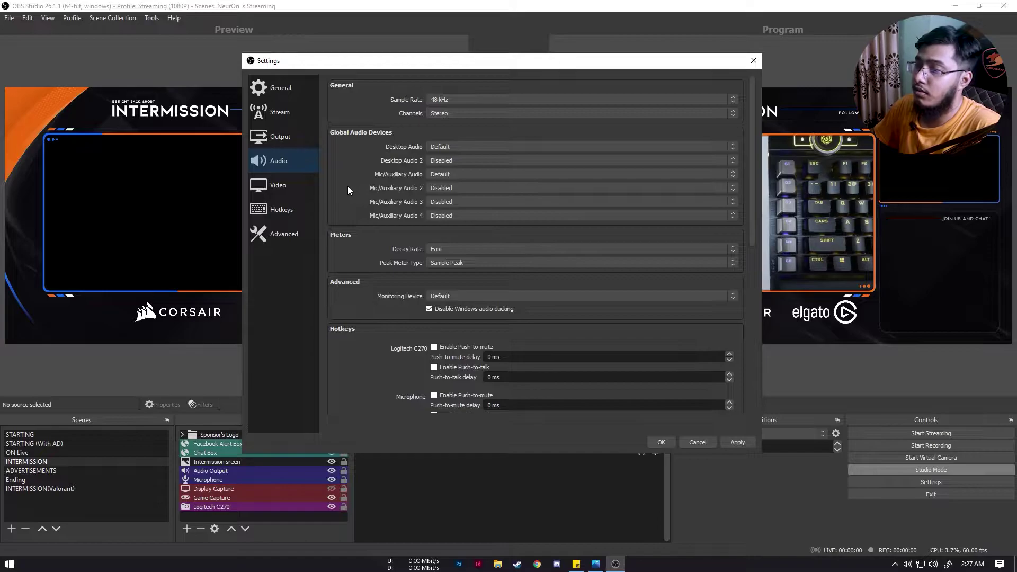
Step: Open the video settings and examine the base canvas and output scaled resolutions
click(295, 183)
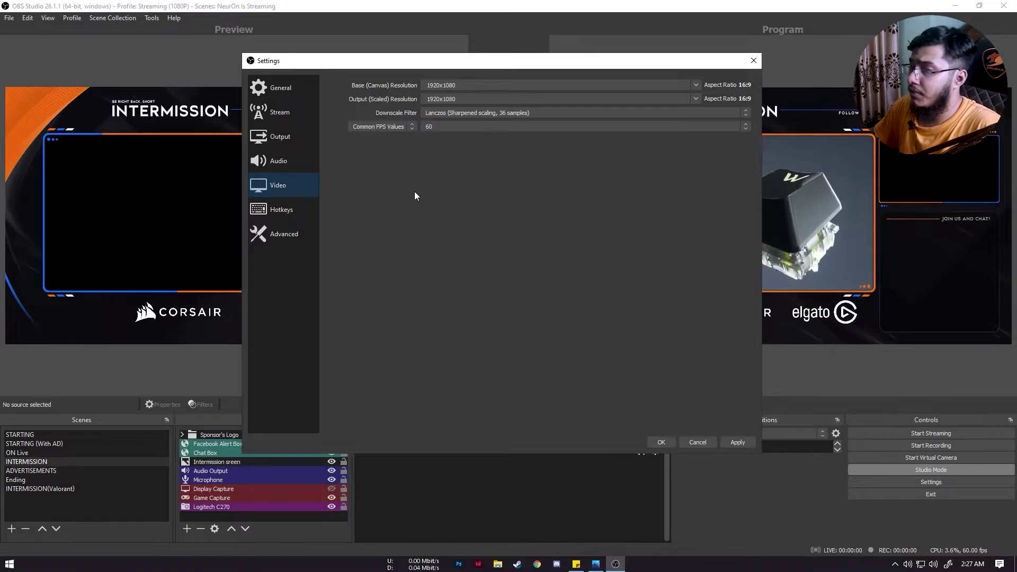
double_click(432, 86)
double_click(449, 99)
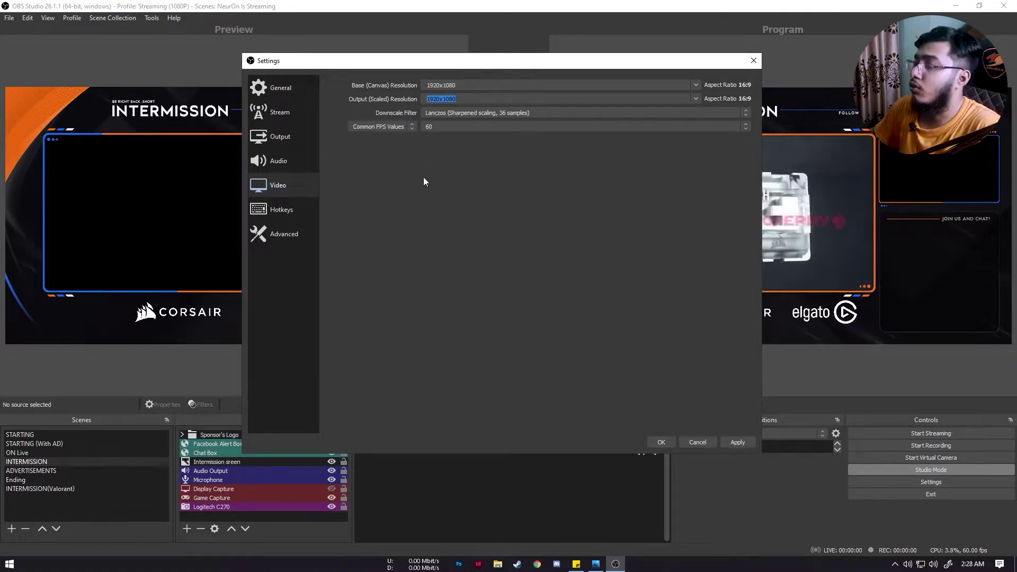
double_click(450, 85)
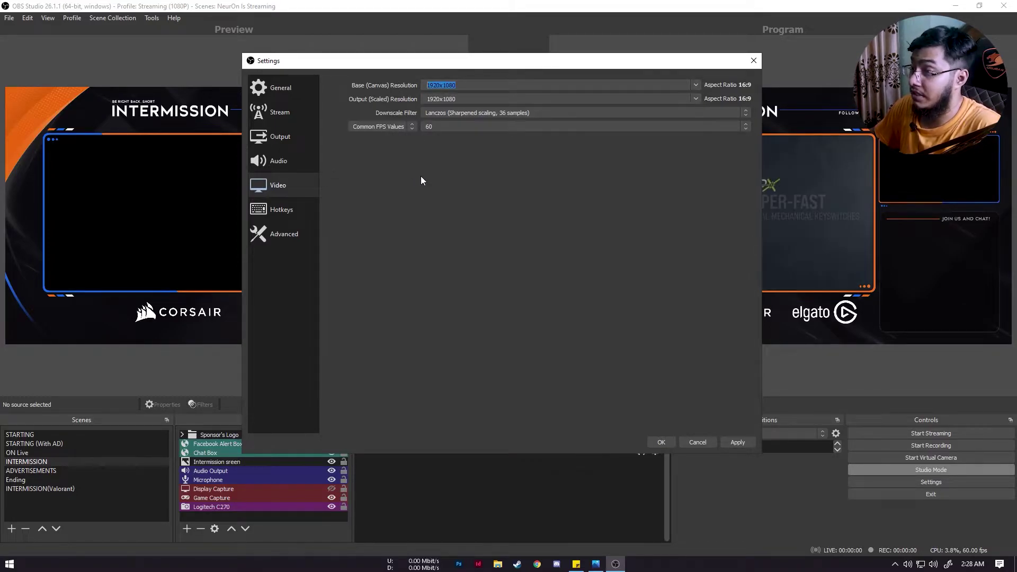
double_click(480, 102)
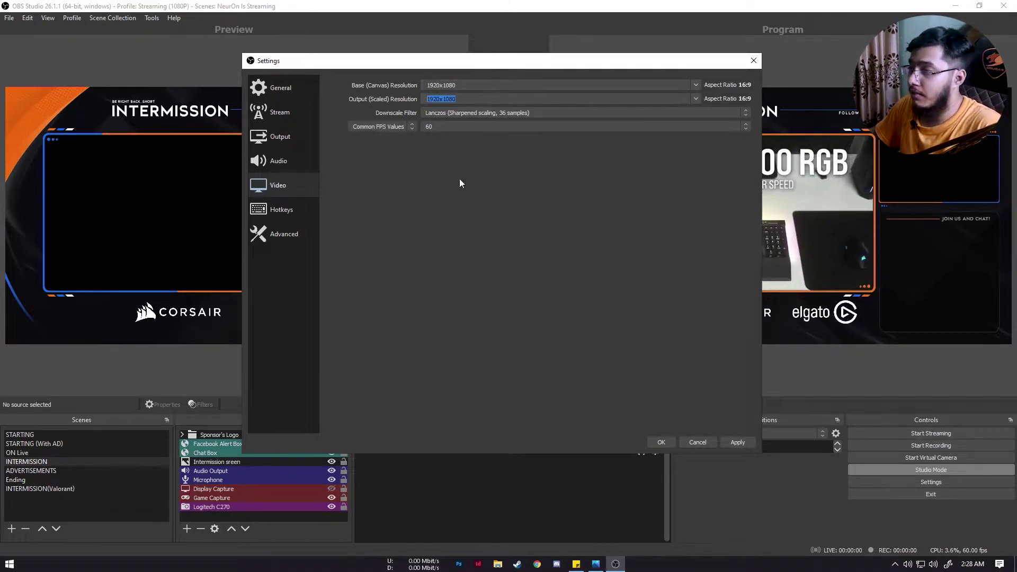
drag(456, 84, 372, 86)
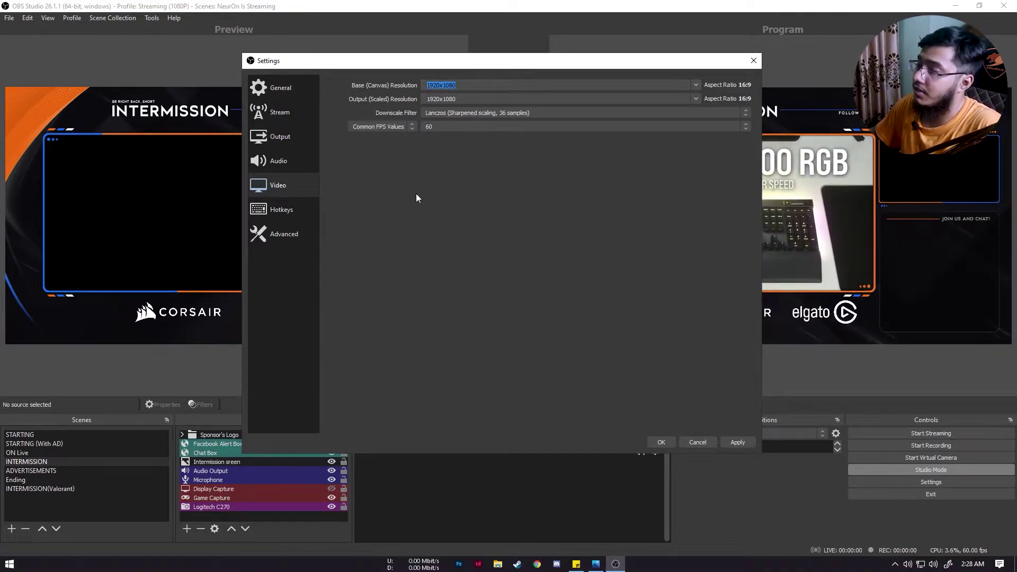
drag(456, 99, 402, 100)
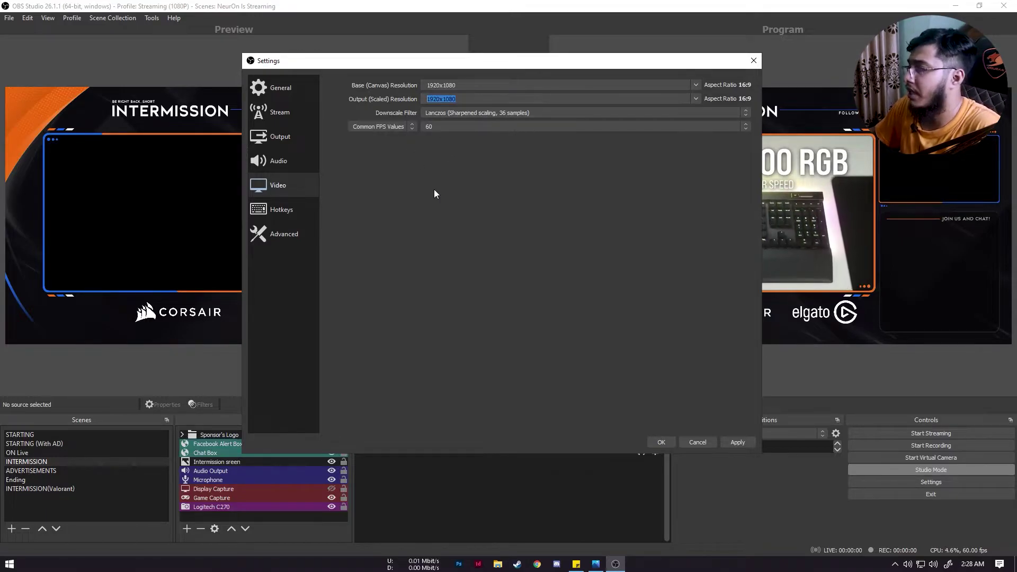
Step: Review the output resolution choices and select Lanczos (Sharpened scaling, 36 samples) as the downscale filter
click(695, 98)
click(696, 99)
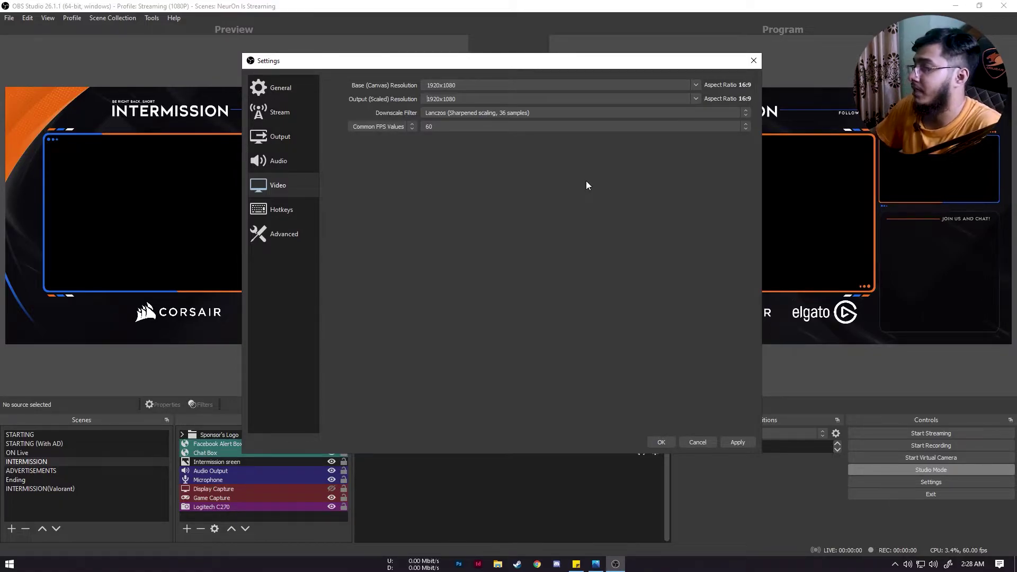
click(696, 100)
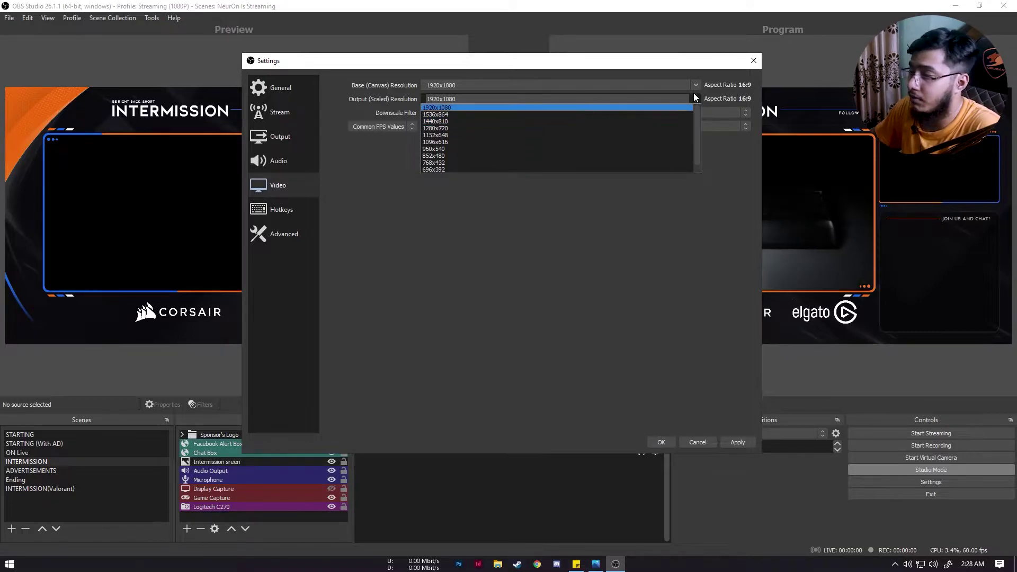
click(696, 98)
click(583, 113)
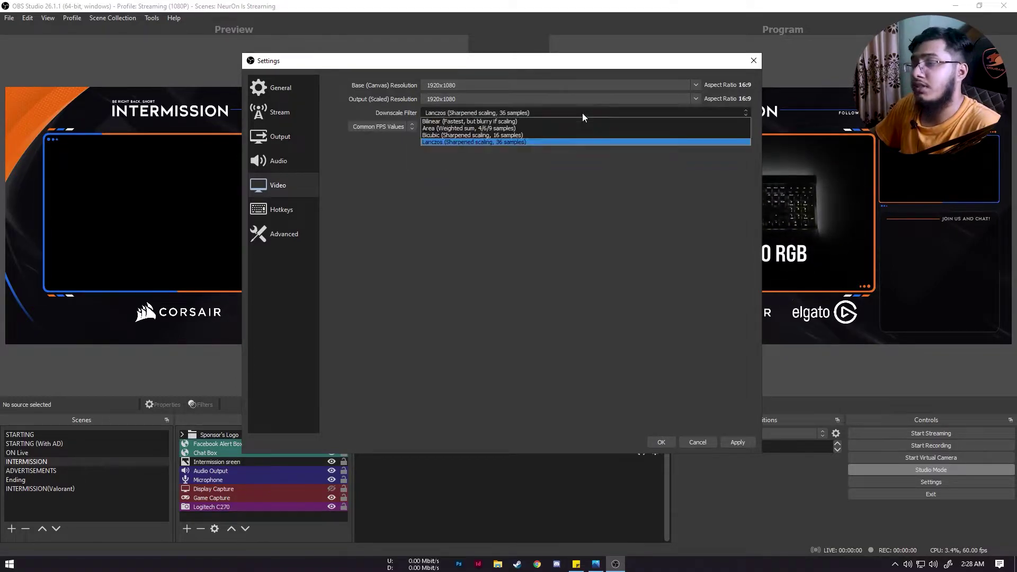
click(513, 142)
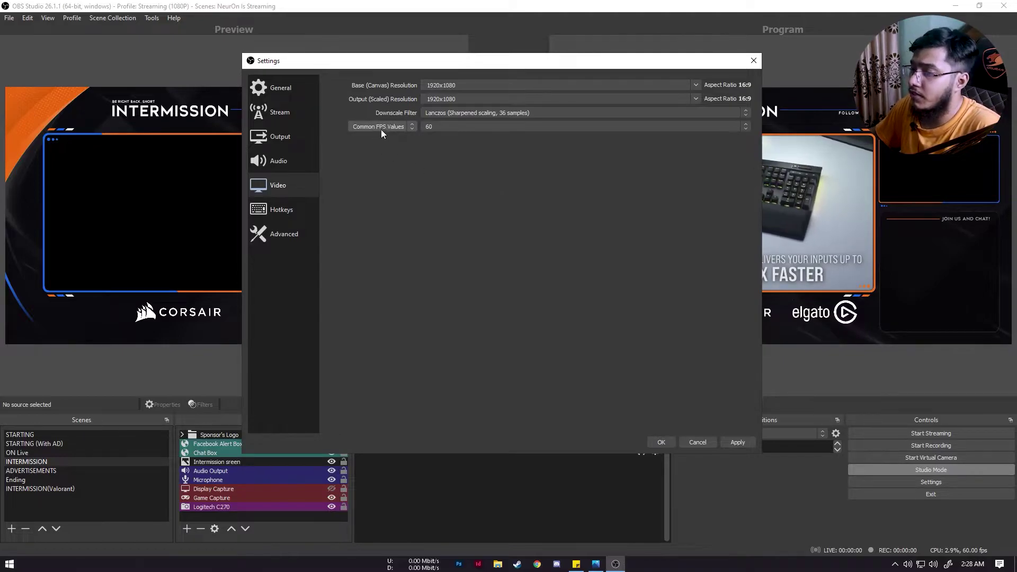
Step: Review the available common FPS values in the video settings, keeping 60
click(459, 127)
click(446, 196)
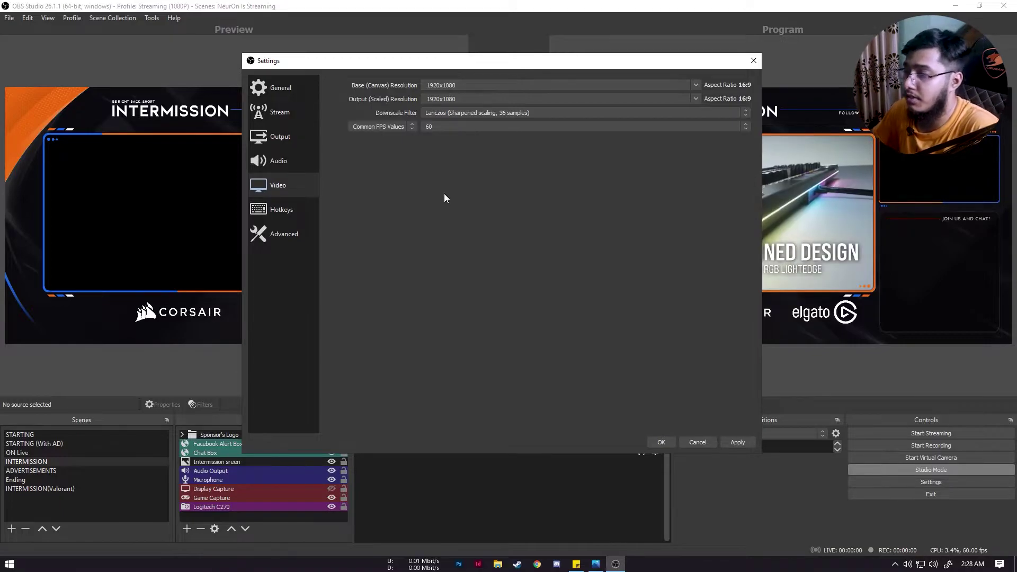
click(452, 126)
click(452, 126)
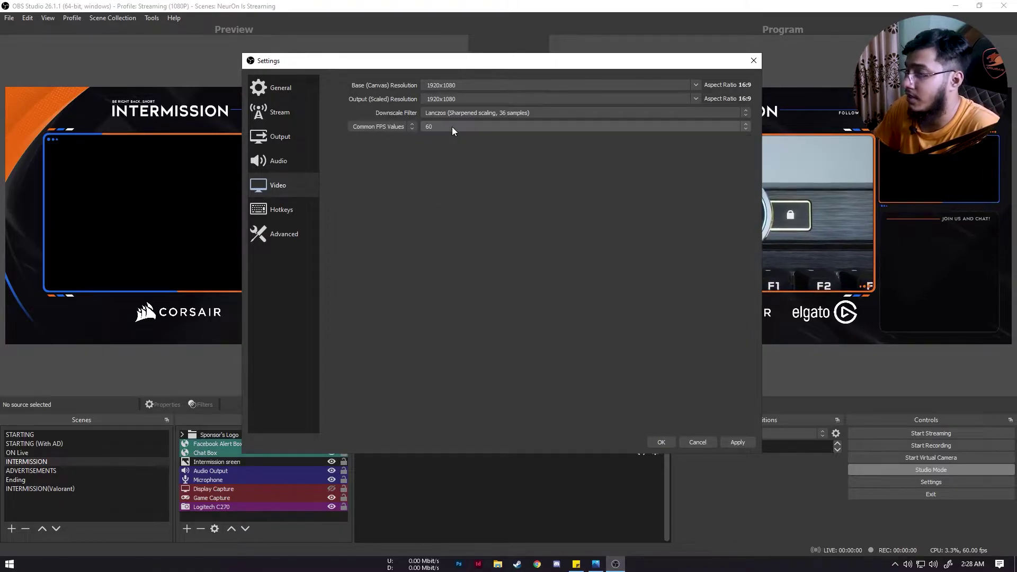
click(453, 126)
click(453, 126)
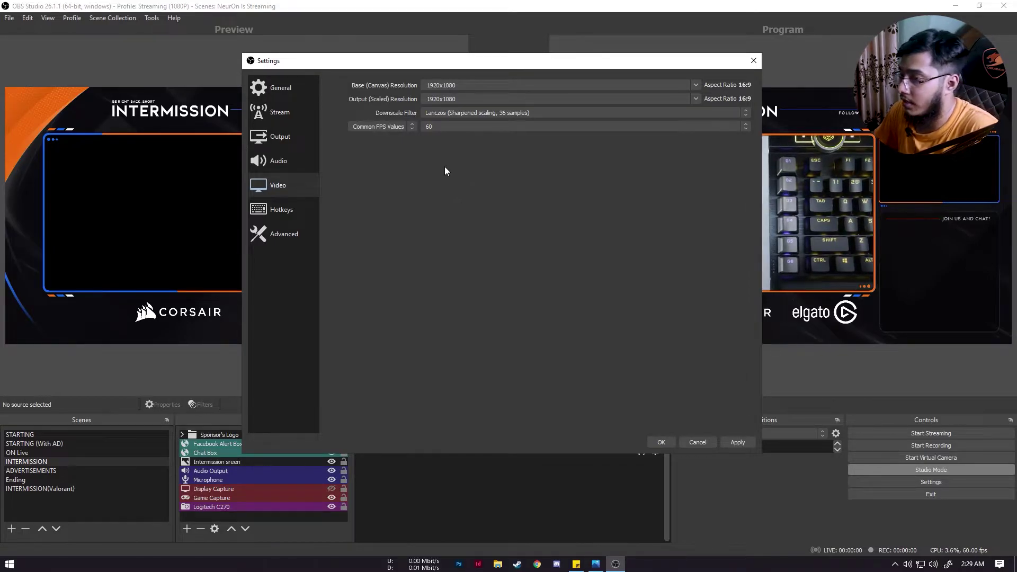
click(452, 126)
click(452, 126)
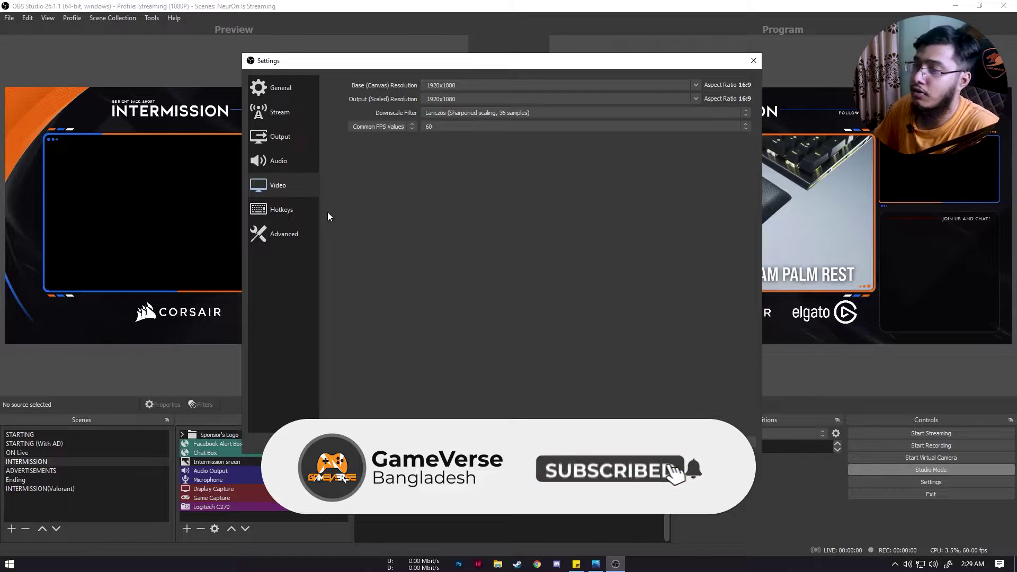
Step: Look through the hotkey assignments and open the advanced settings
click(294, 218)
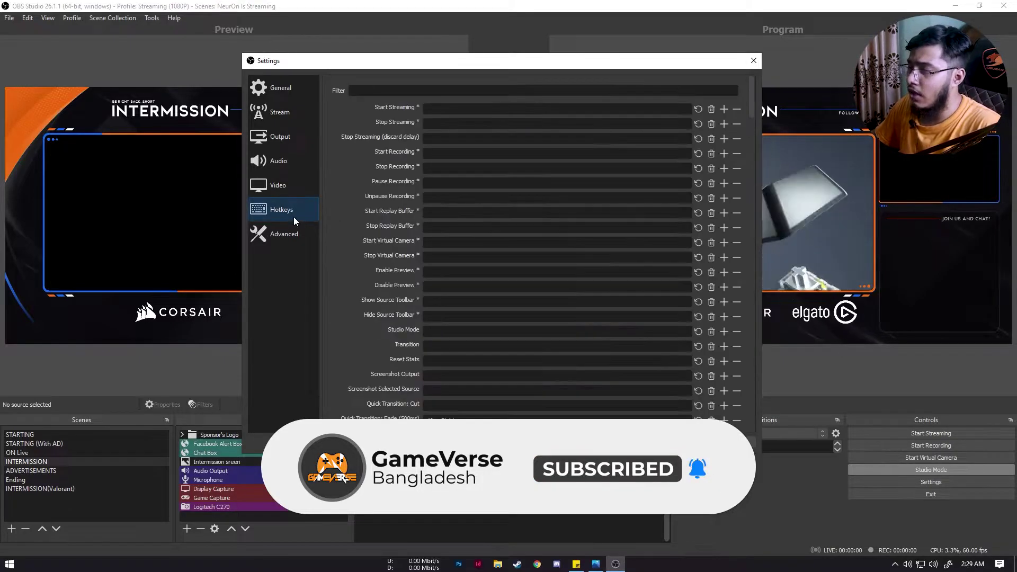
scroll(475, 187, down, 5)
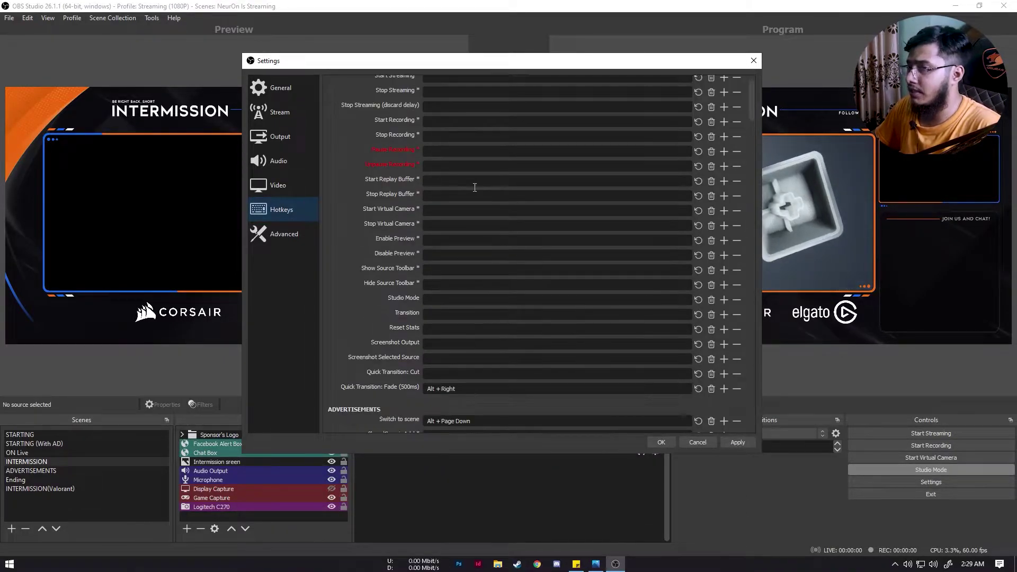
click(282, 236)
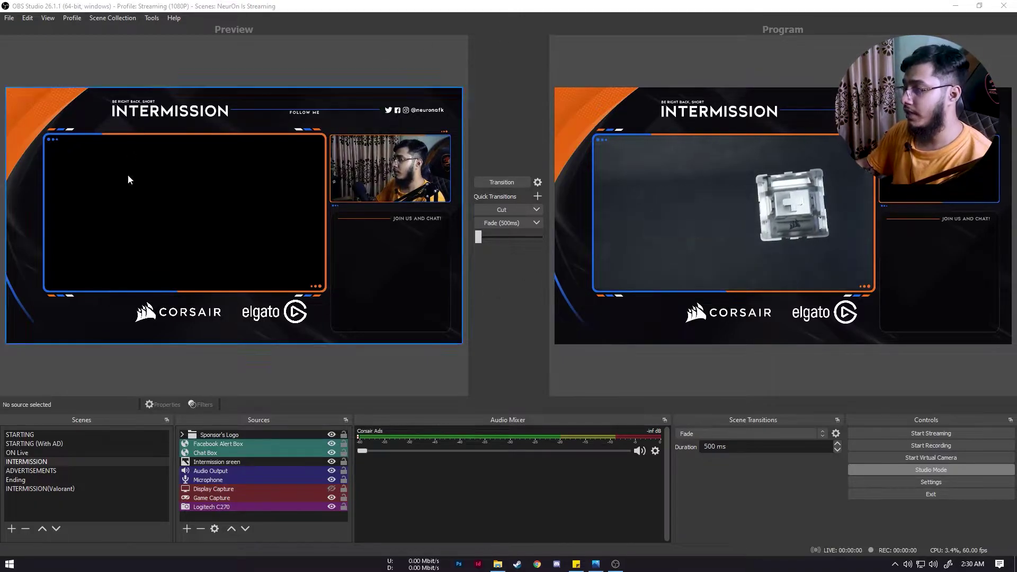
Step: Create a new scene collection named gameverse
click(116, 17)
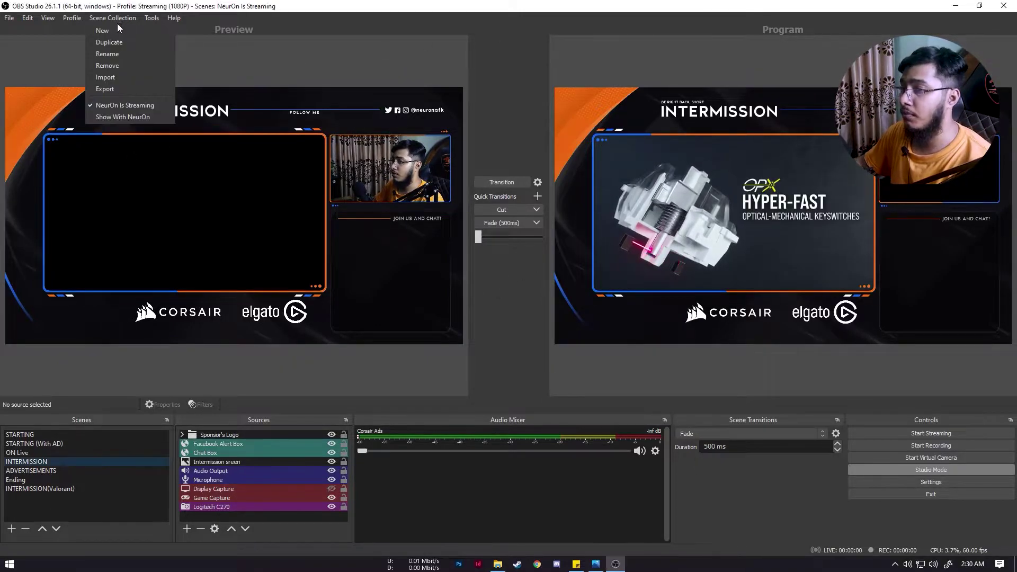
click(117, 31)
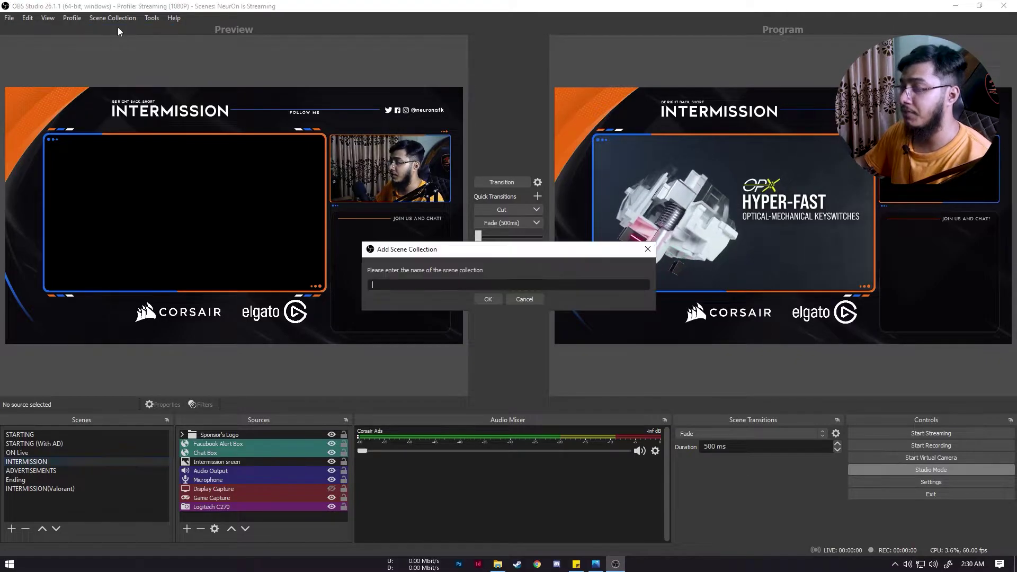
text(gameverse)
key(Return)
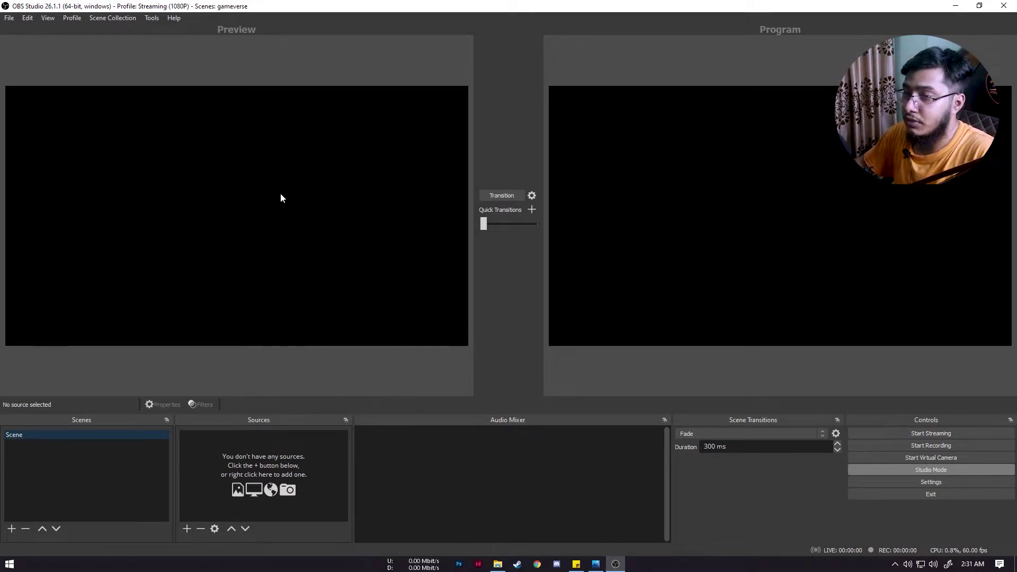
Step: Try the preview-to-program transition, and turn Studio Mode off and back on
click(508, 197)
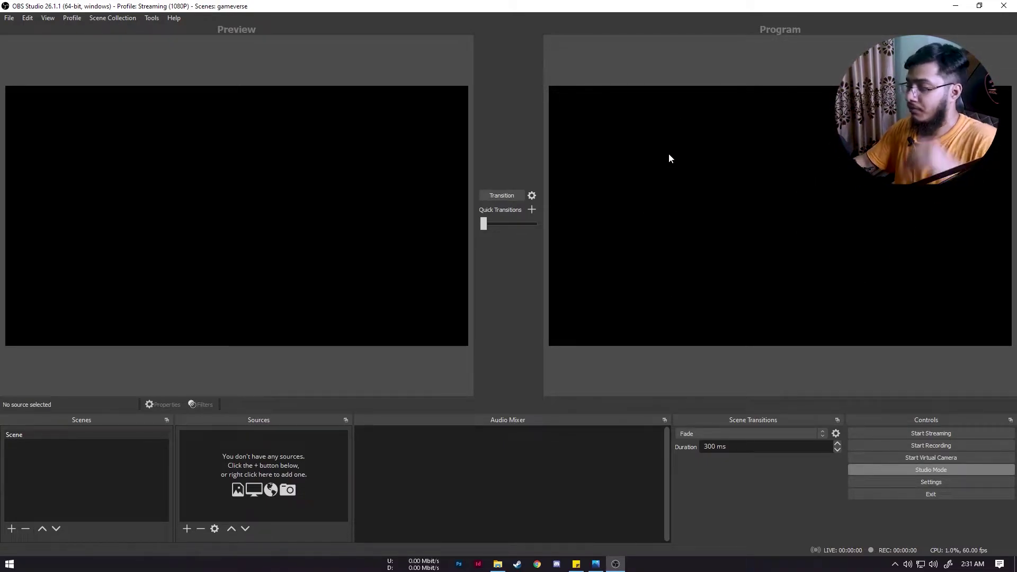
click(894, 470)
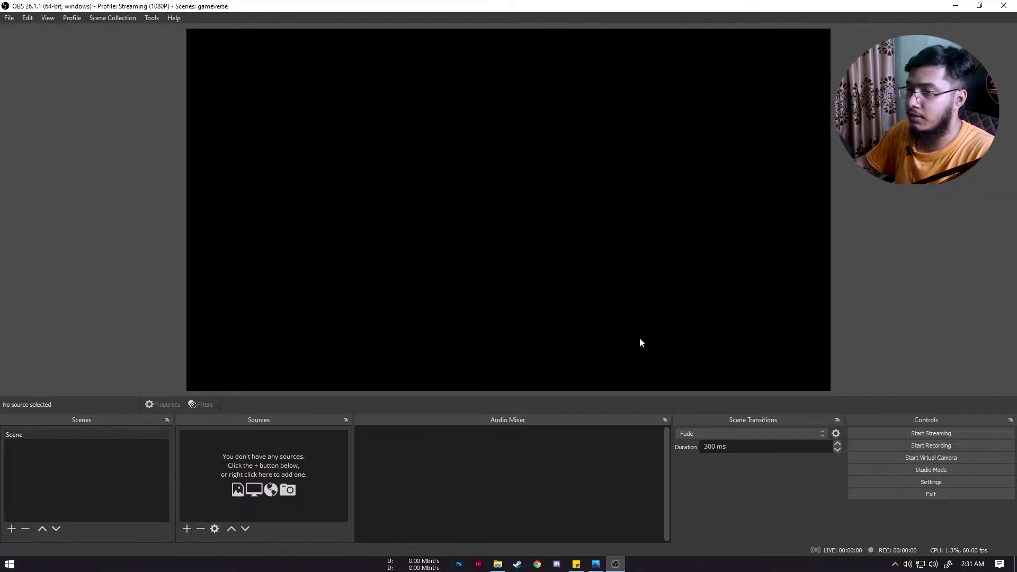
click(900, 469)
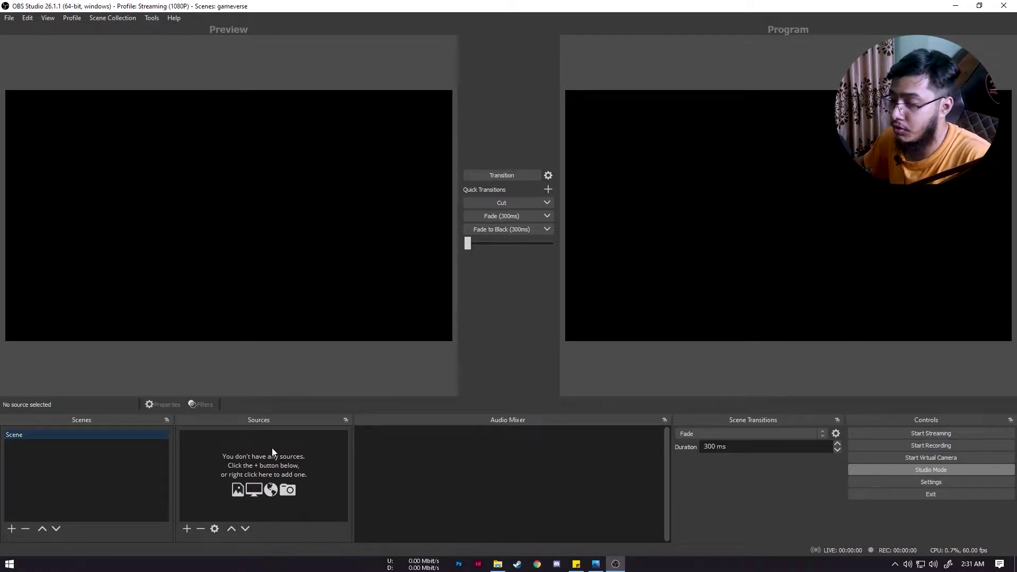
Step: Rename the default scene of the gameverse collection to Starting
right_click(97, 433)
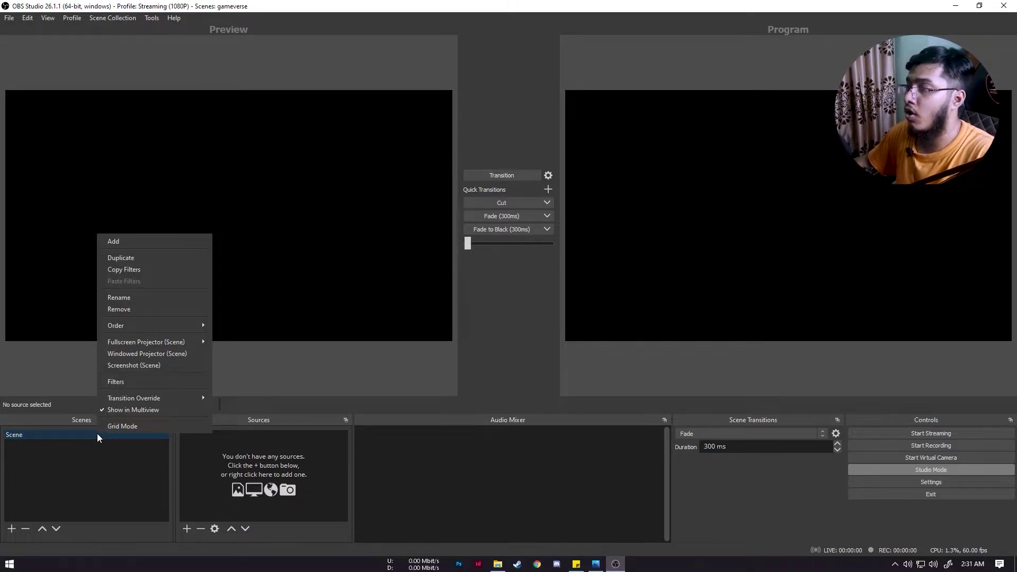
click(96, 466)
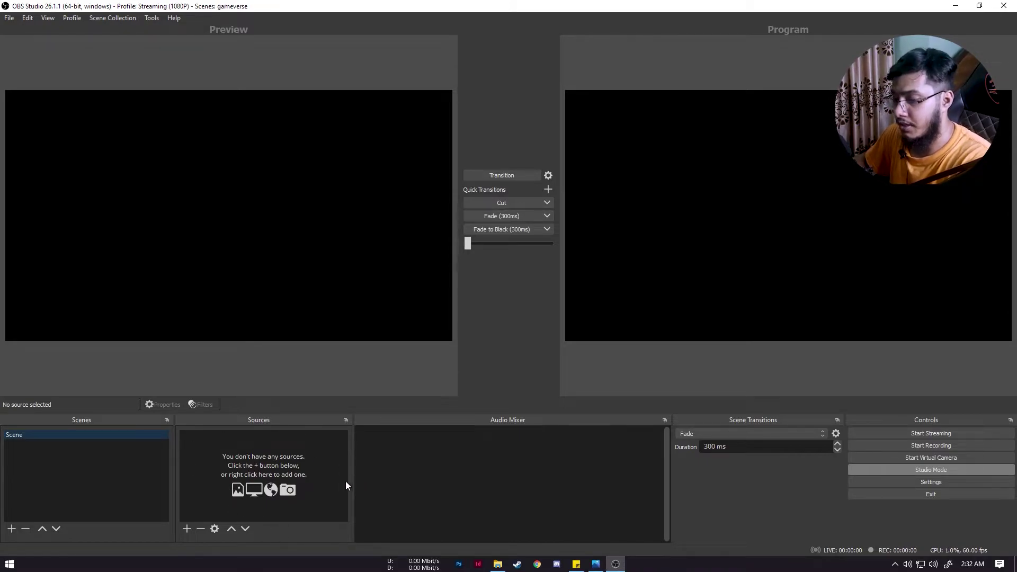
right_click(24, 433)
click(66, 301)
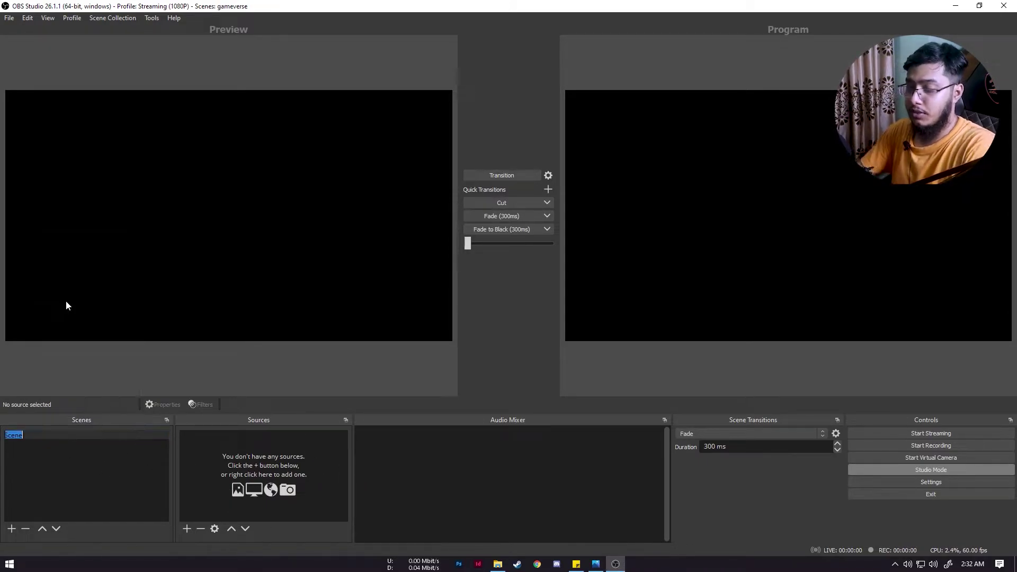
text(Starting)
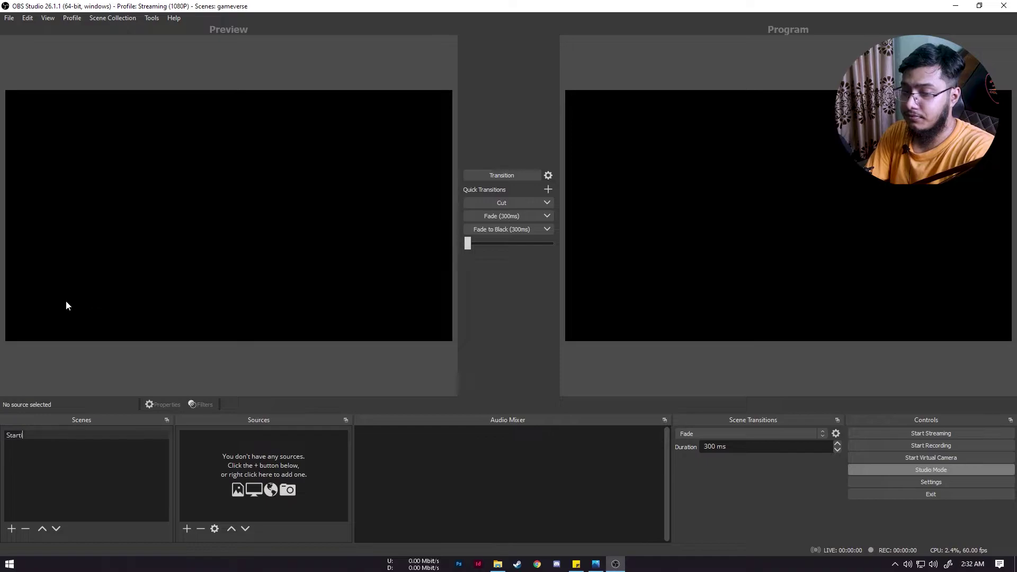
key(Return)
Step: Add a new image source named "starting image" to the Starting scene
click(193, 528)
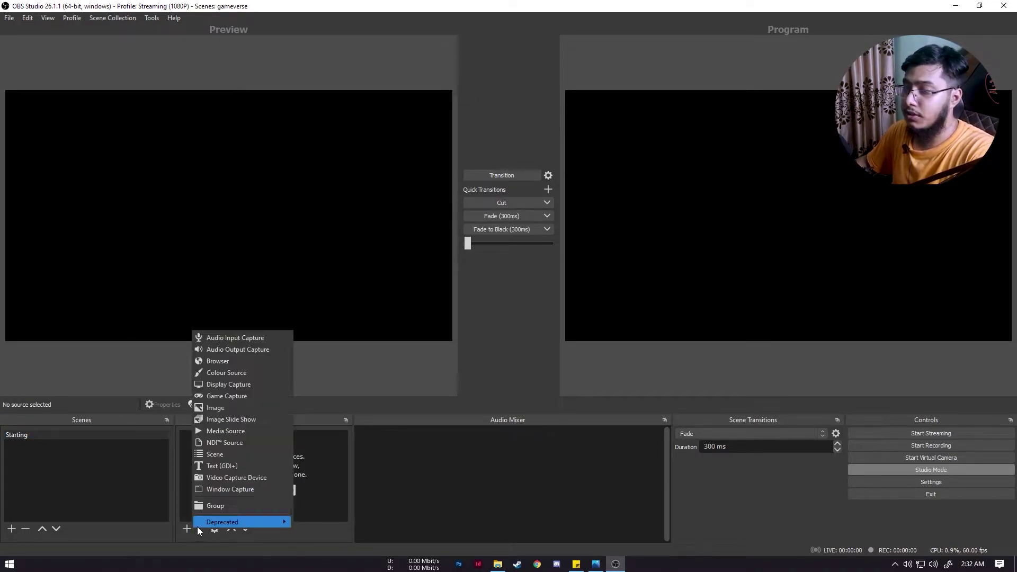
click(236, 406)
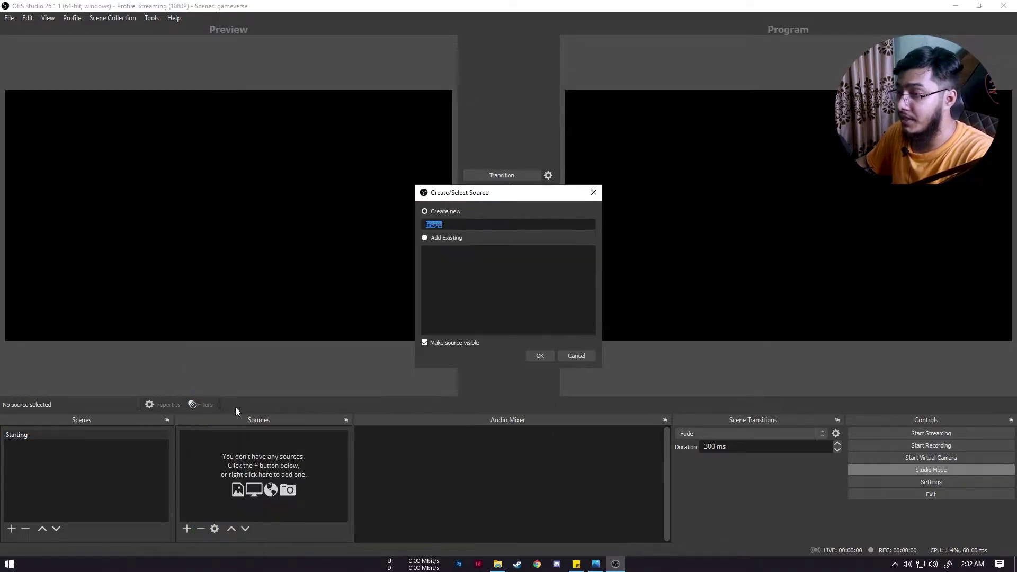
text(starting image)
key(Return)
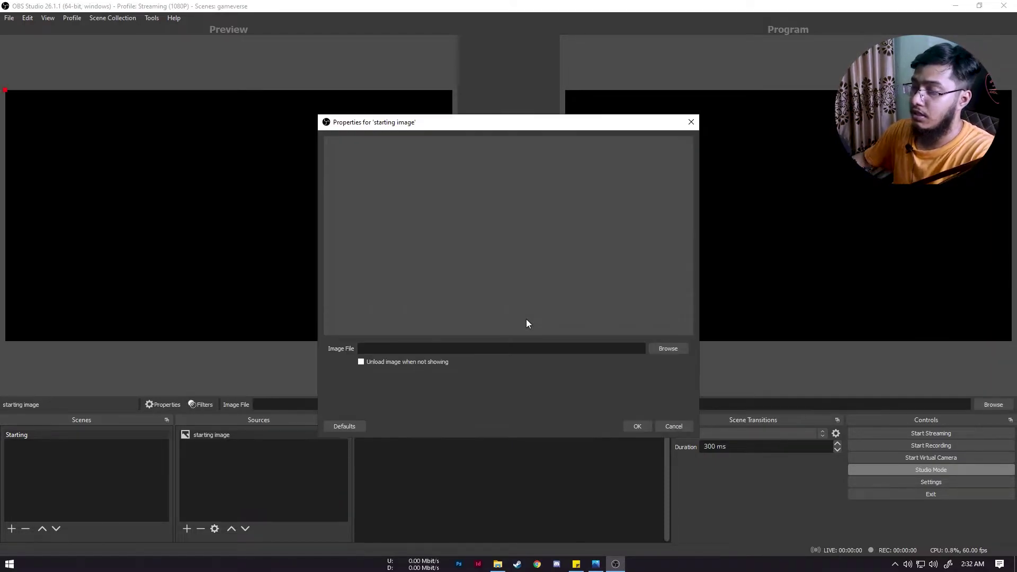
Step: Load Stream-Starting.png from the #Clean Stream Overlay folder on drive E: as the starting image source's file
click(679, 351)
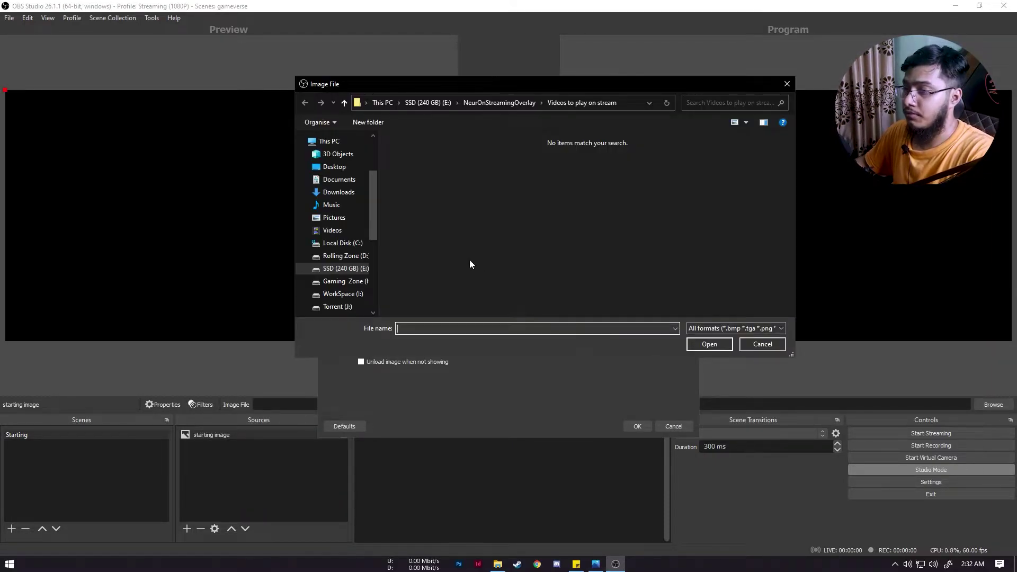
click(347, 269)
double_click(440, 221)
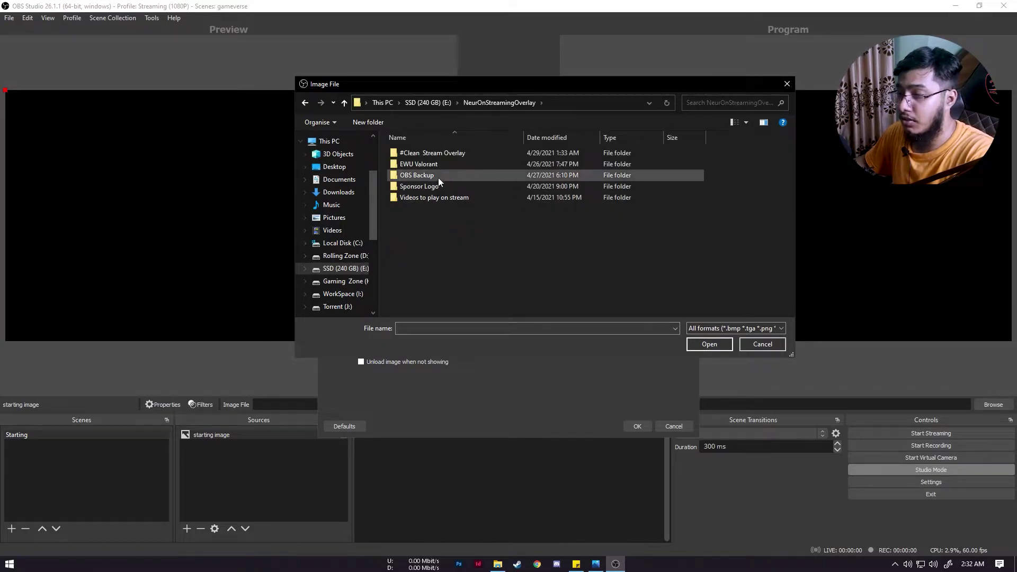
double_click(450, 153)
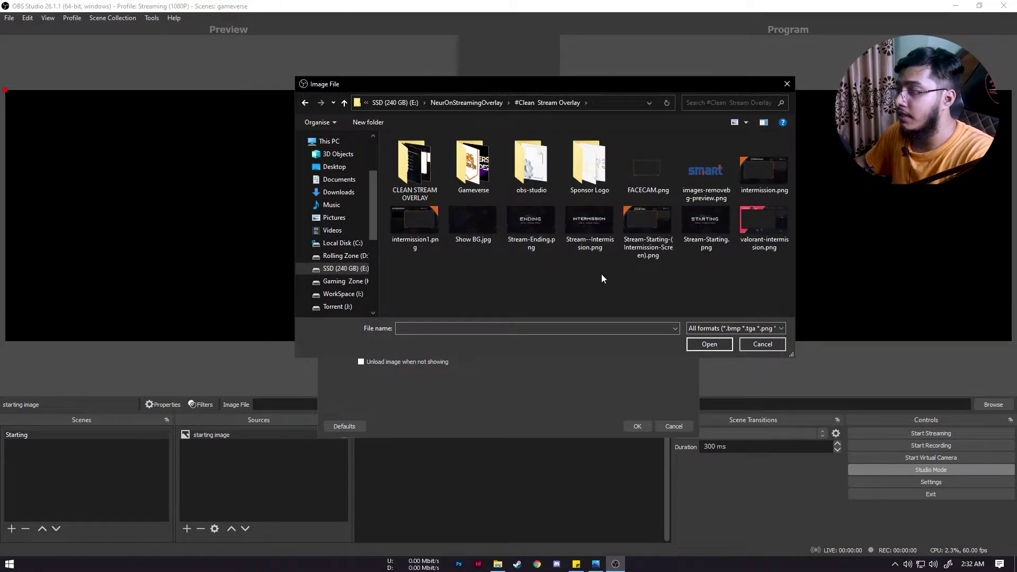
click(702, 228)
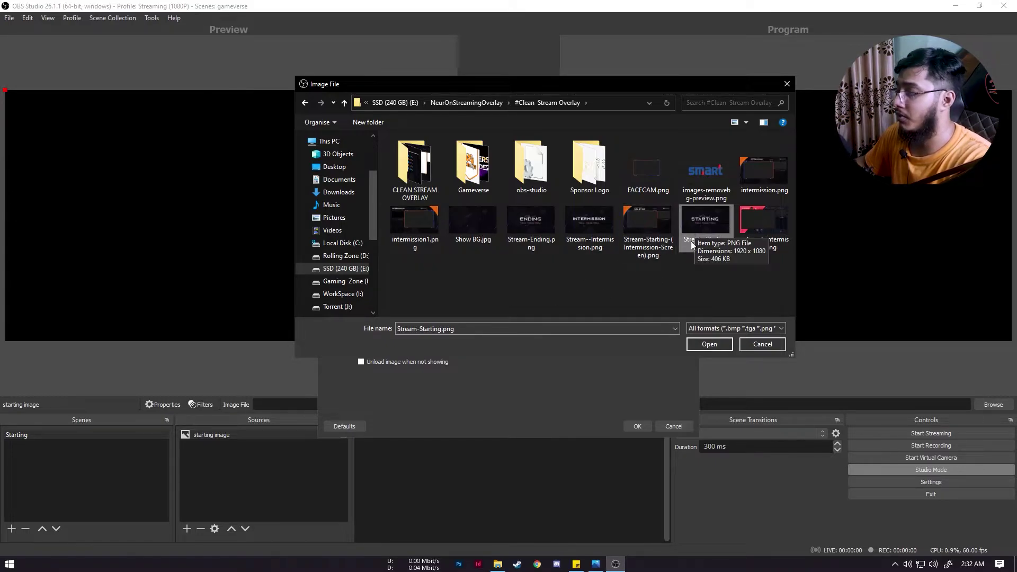
click(709, 344)
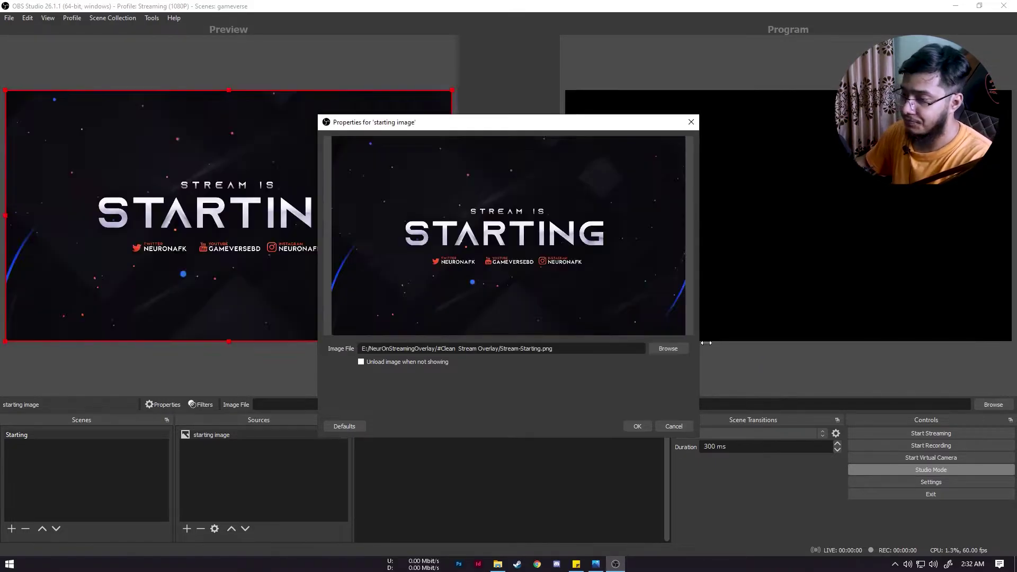
click(635, 426)
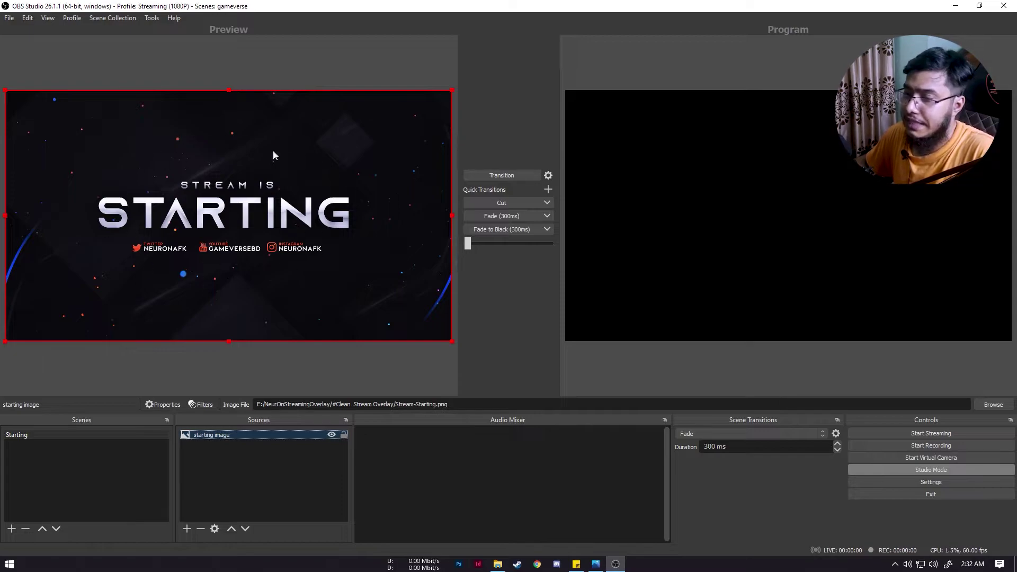
click(248, 456)
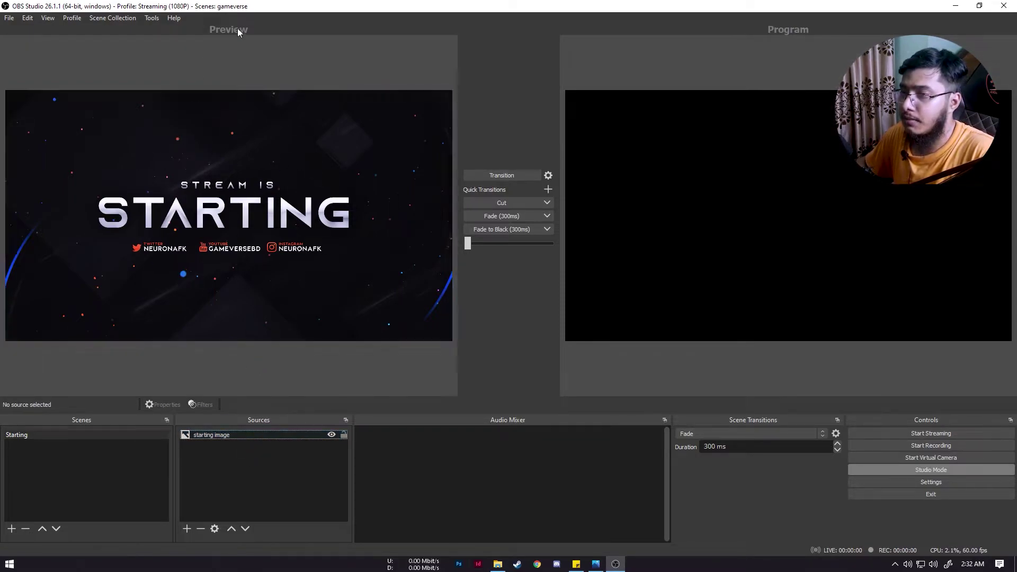
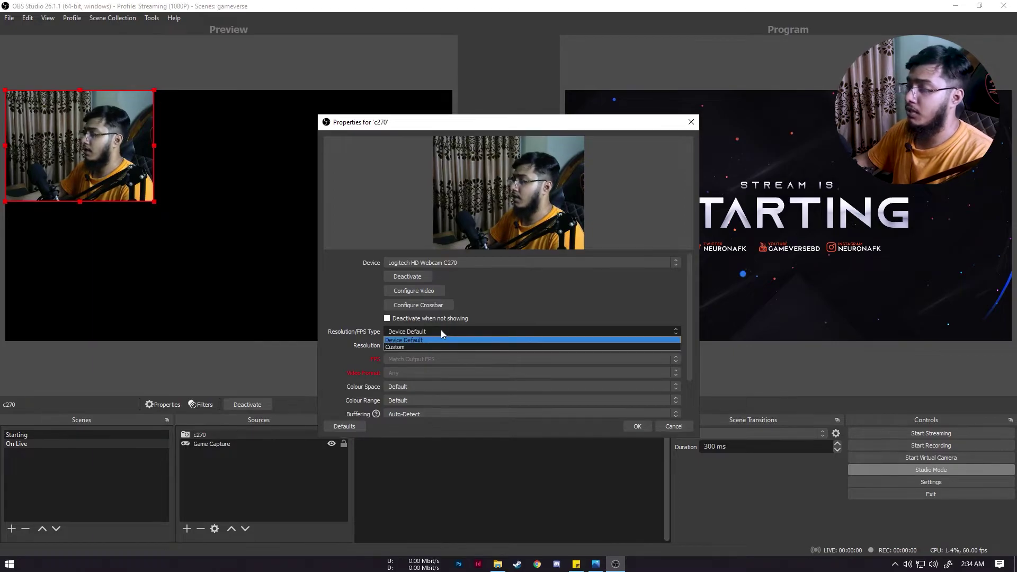
Step: Give the c270 webcam a custom 1280x720 resolution and shrink it into the lower-right area of the canvas
click(436, 347)
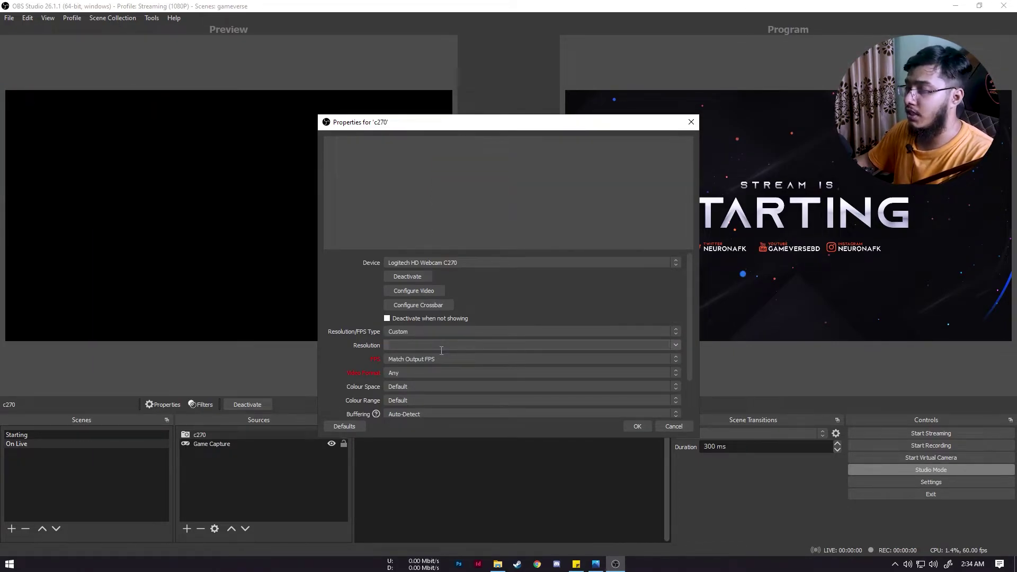
click(674, 345)
click(491, 351)
click(675, 345)
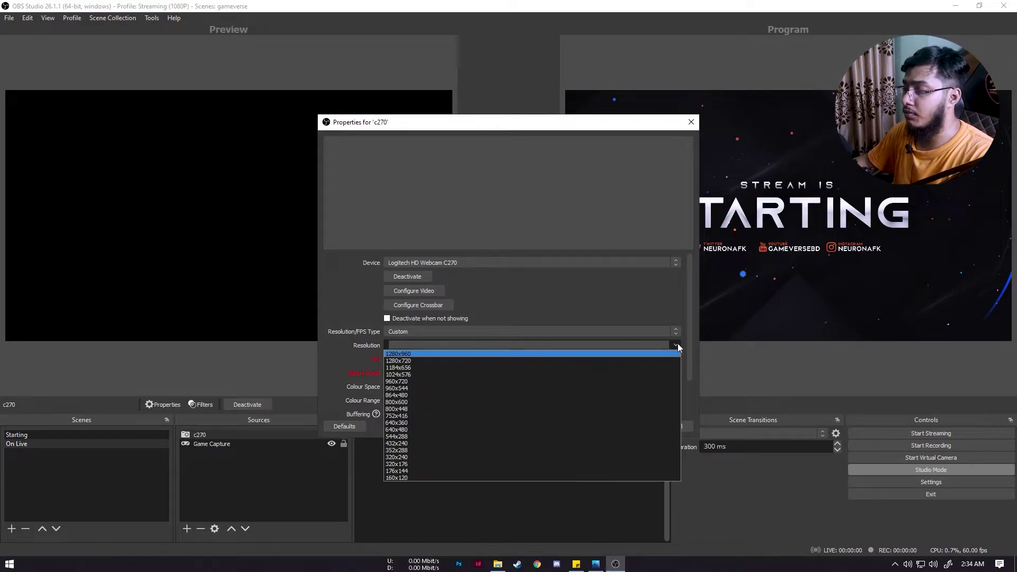
click(444, 361)
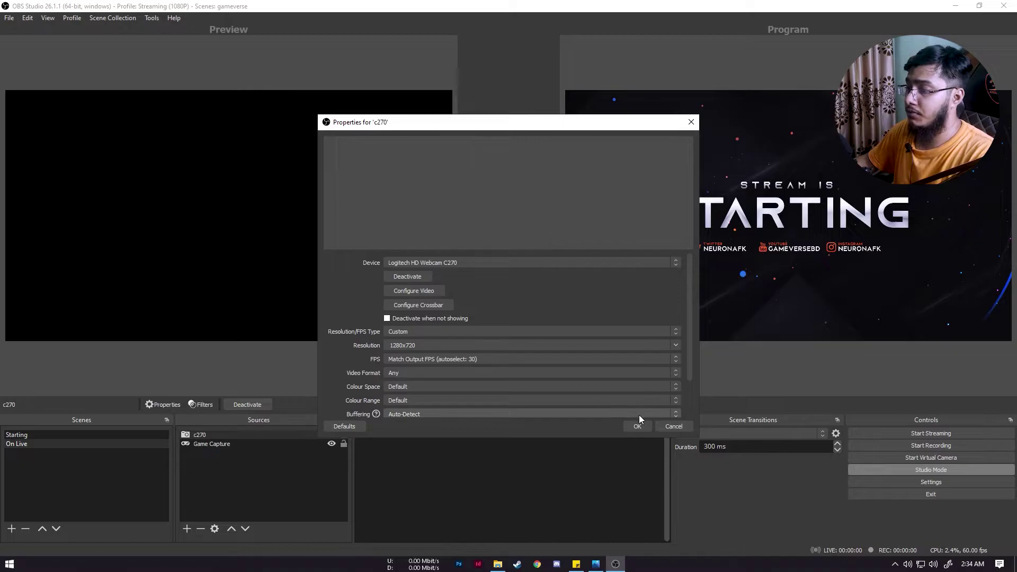
click(638, 426)
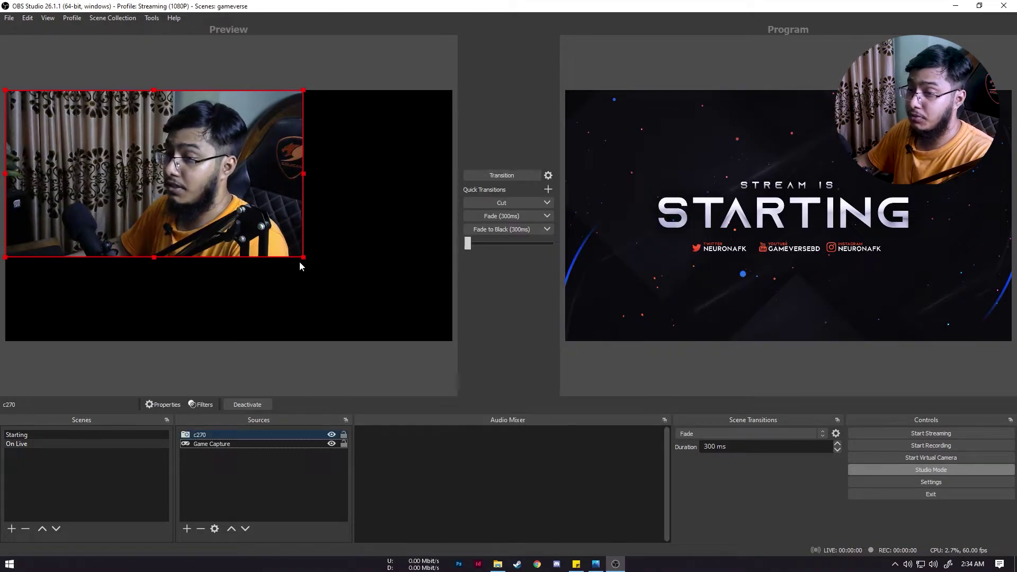
drag(302, 258, 389, 290)
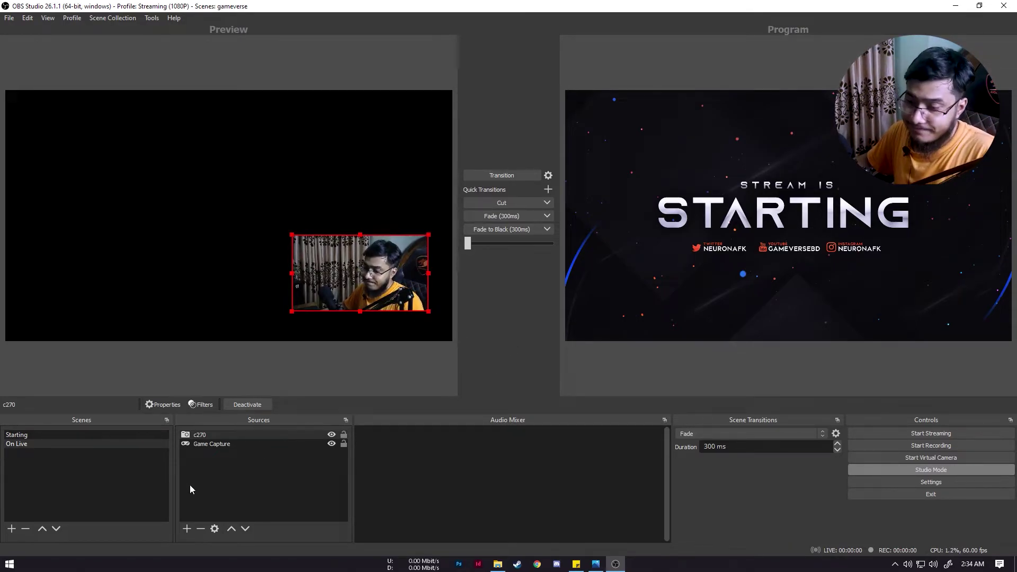
Step: Add a new image source named "facecam frame" to the On Live scene
click(186, 529)
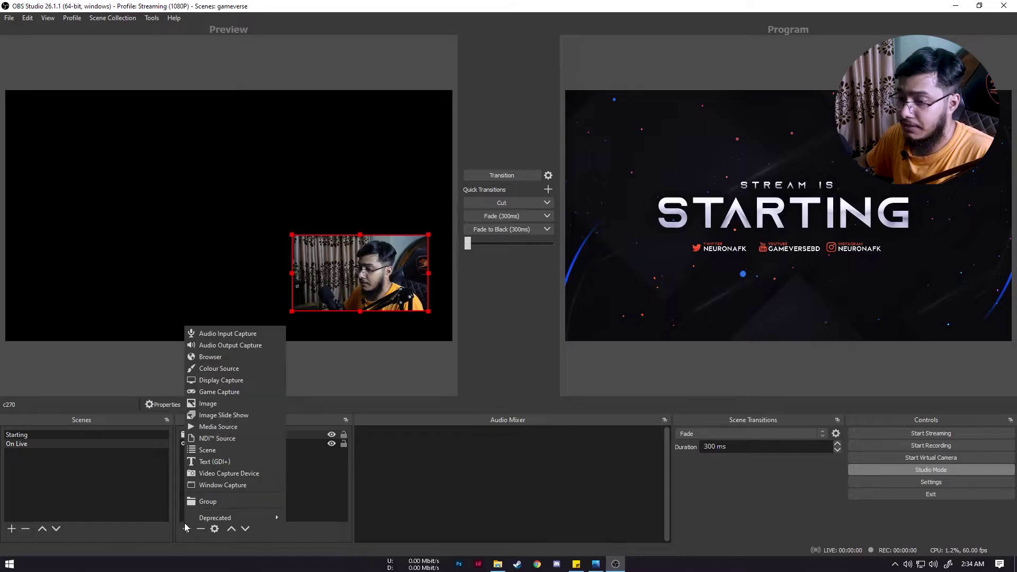
click(229, 404)
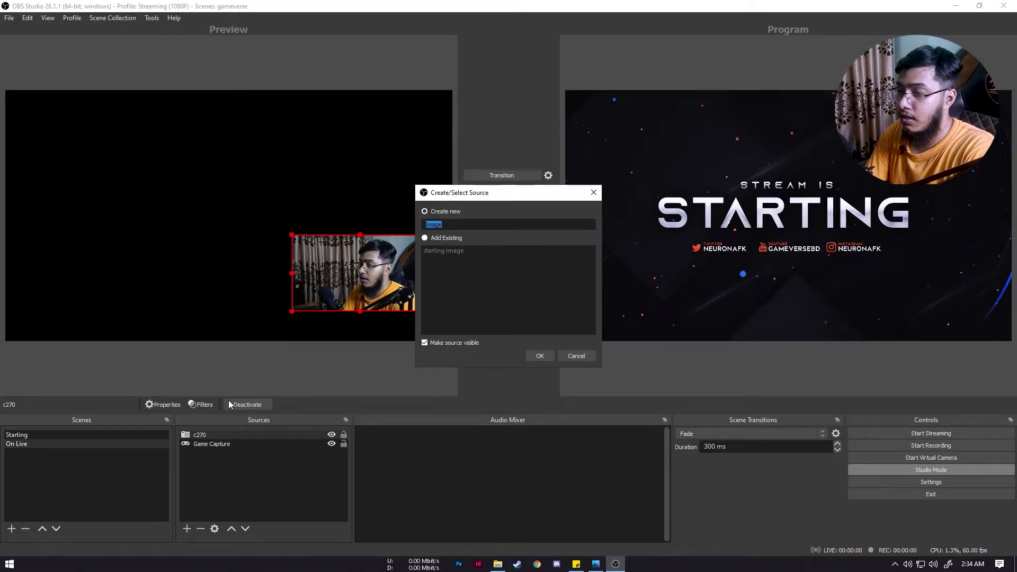
text(facecam f)
text(rame)
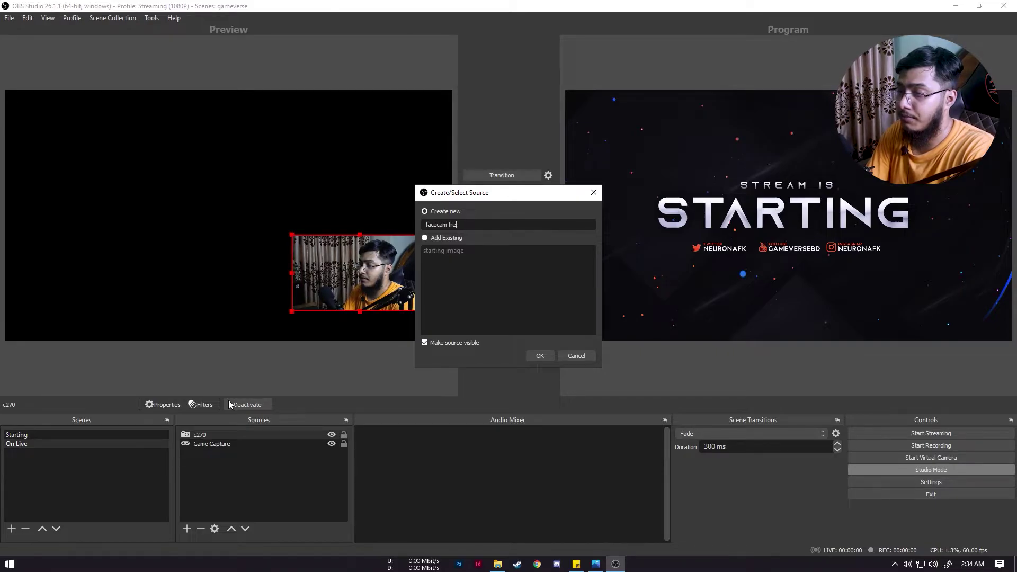
key(Return)
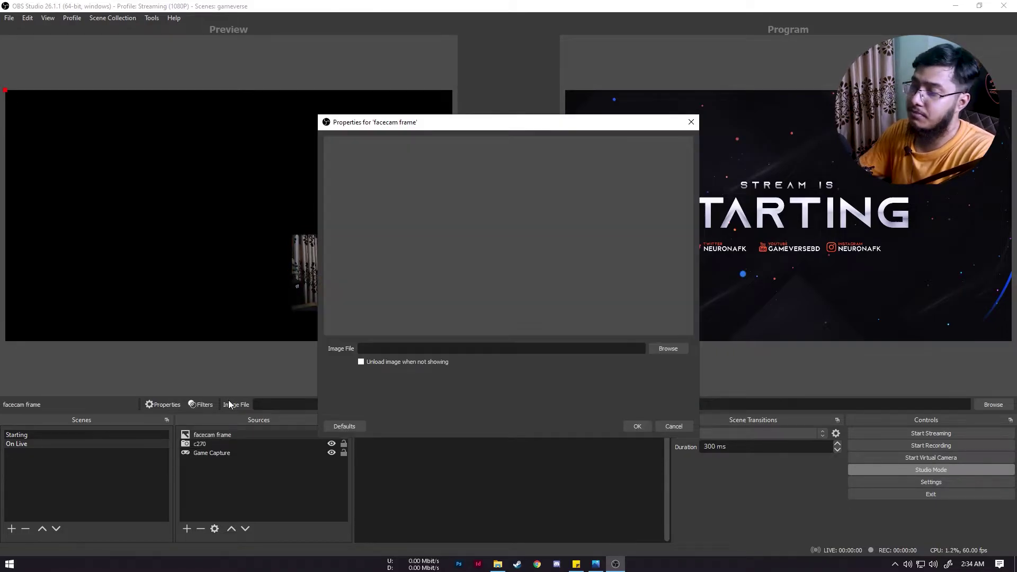
Step: Load FACECAM.png as the image file of the facecam frame source
click(668, 349)
click(644, 173)
click(713, 348)
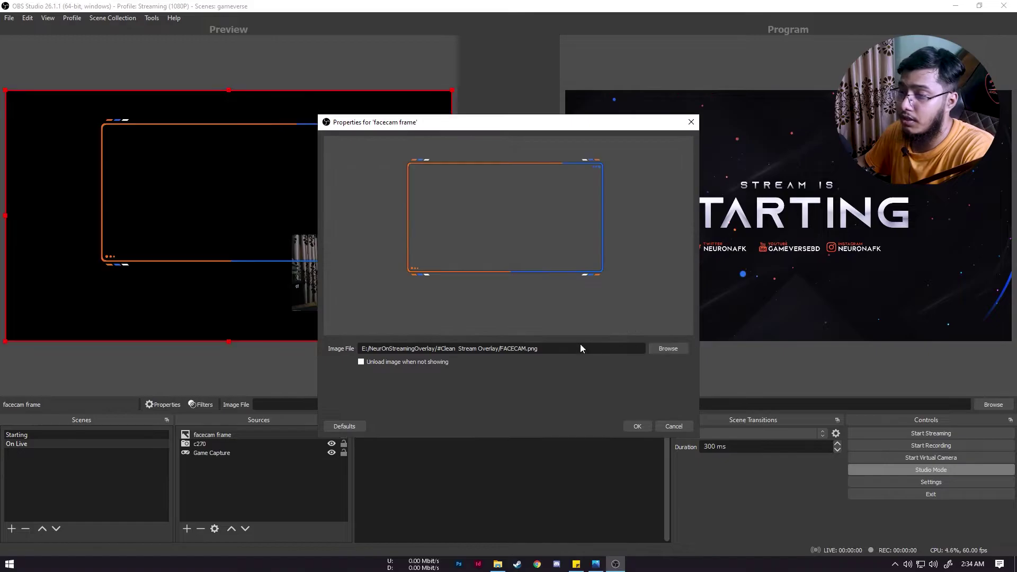
click(637, 426)
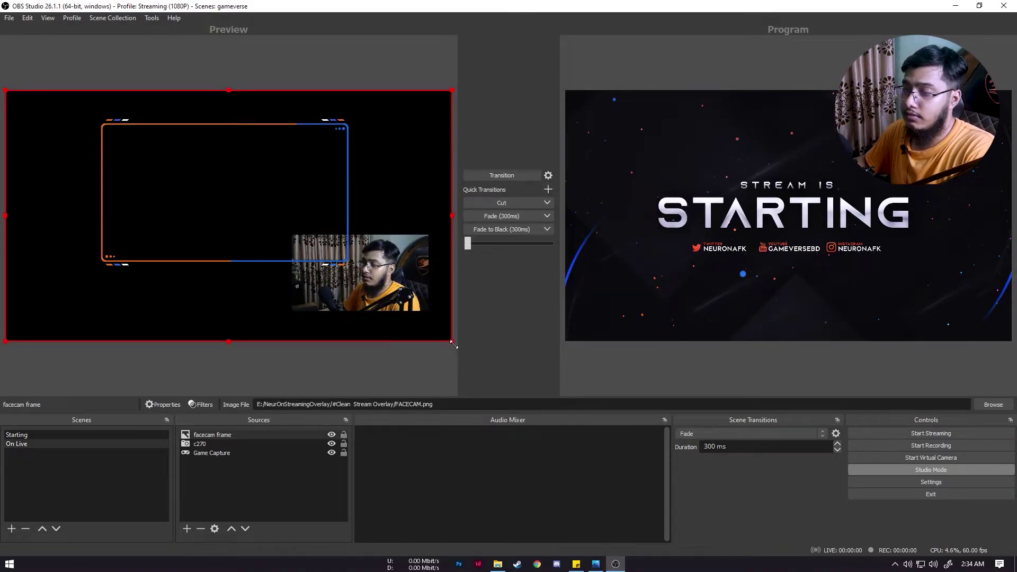
Step: Shrink the facecam frame image and place it around the webcam picture in the lower-right area of the canvas
drag(453, 344, 321, 266)
drag(197, 161, 390, 265)
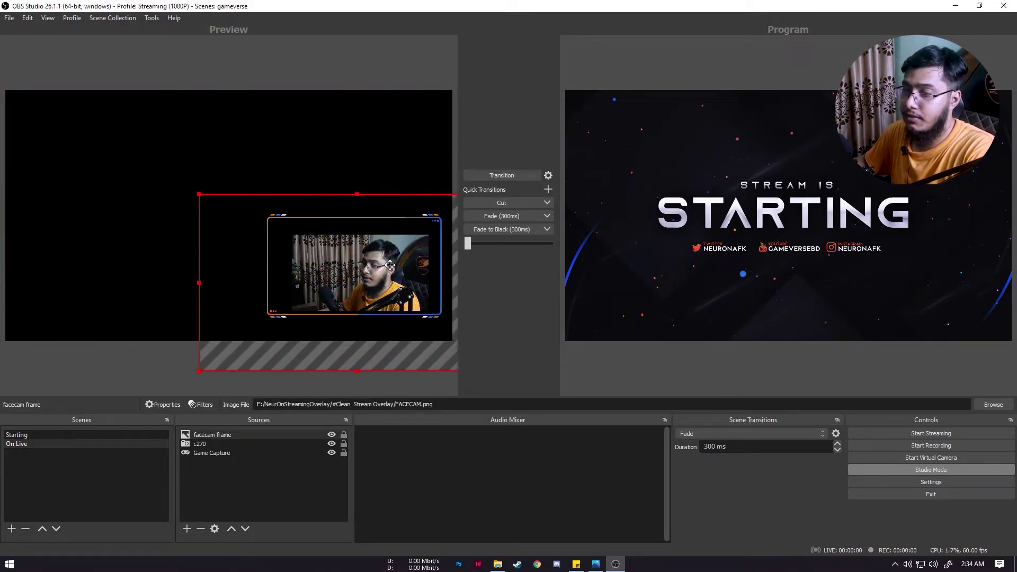
click(201, 193)
Step: Resize the c270 webcam source so its edges line up with the facecam frame's border
click(329, 247)
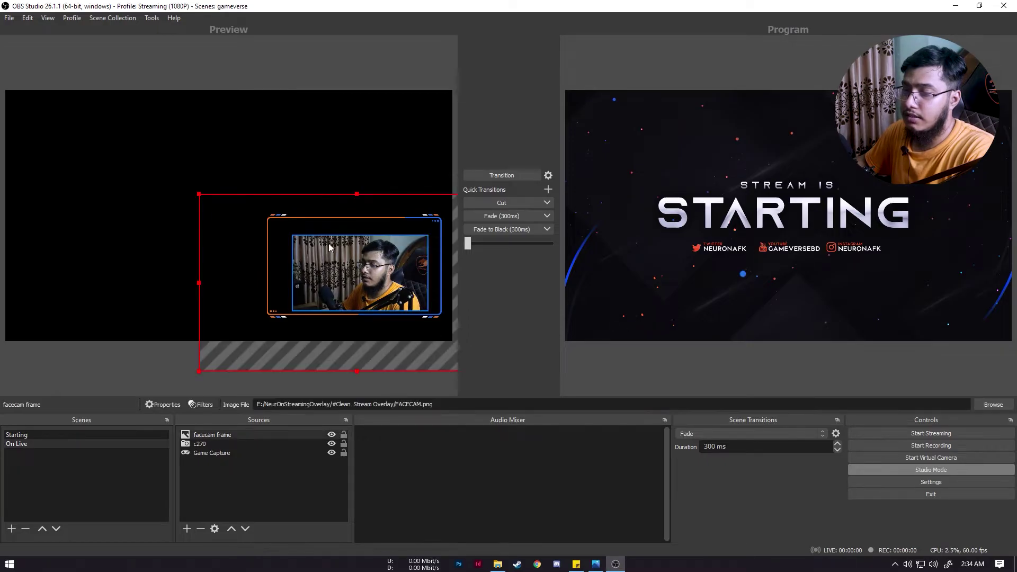
click(303, 238)
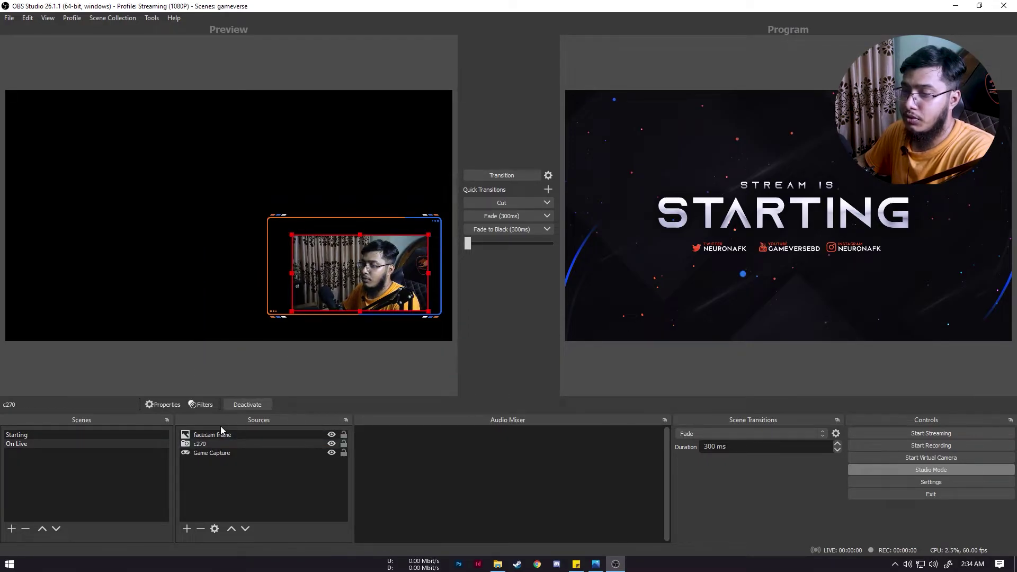
click(216, 446)
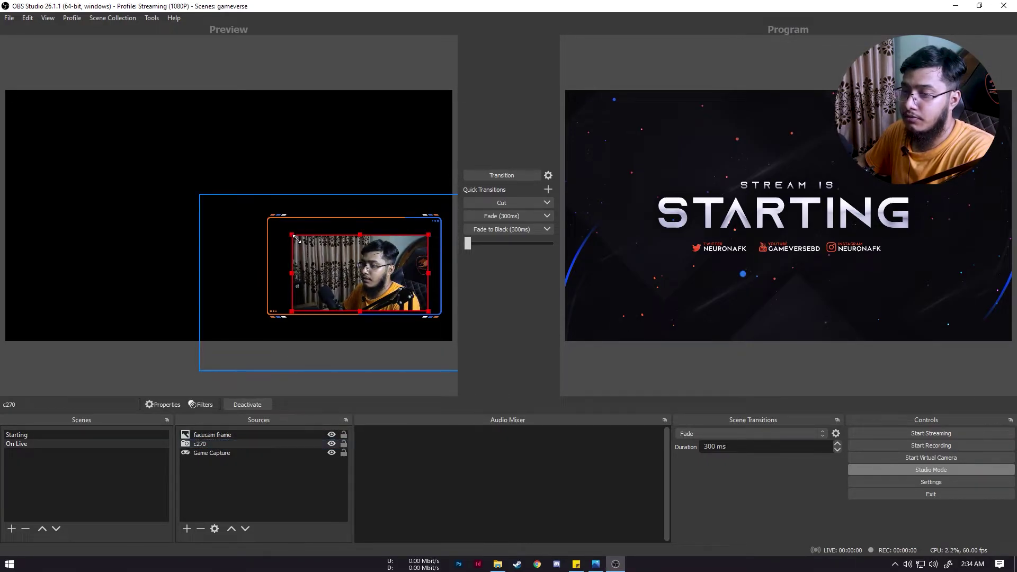
drag(290, 237, 267, 220)
mouse_move(430, 274)
mouse_down()
mouse_move(450, 278)
mouse_move(438, 271)
mouse_up()
drag(355, 228, 355, 225)
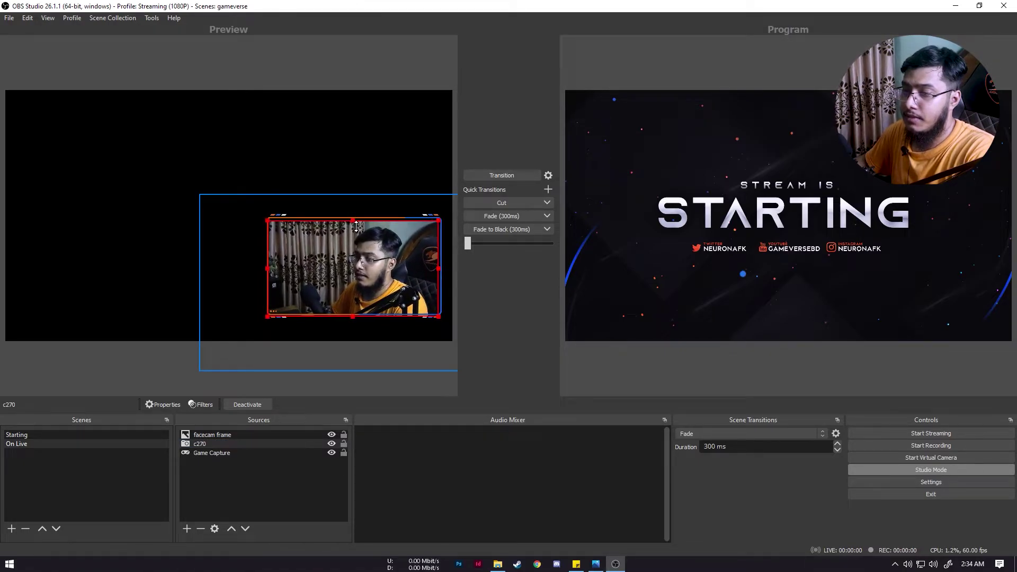
drag(439, 317, 440, 317)
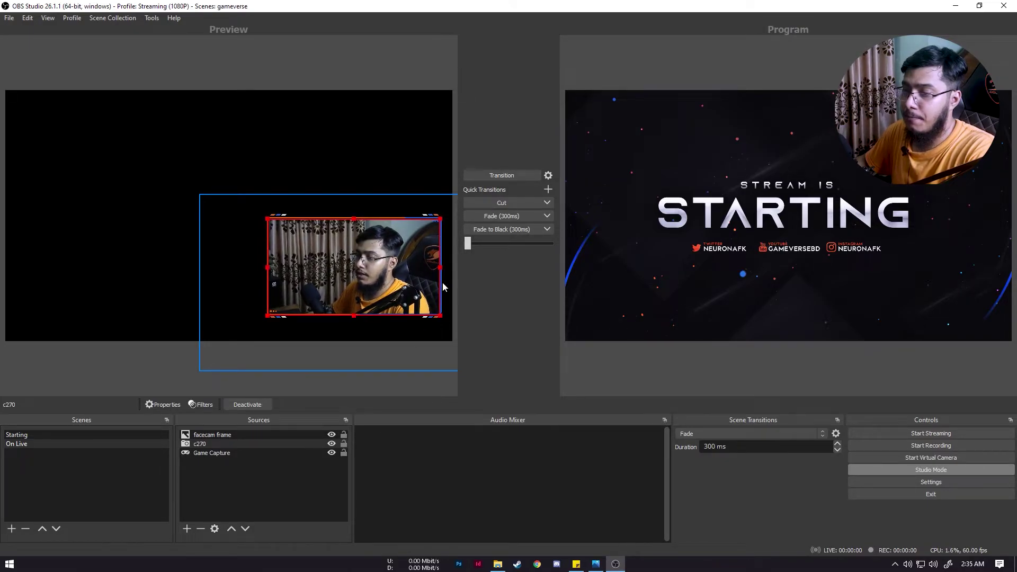
Step: Move the c270 webcam to the upper-left part of the canvas, and realign the facecam frame around it
click(383, 255)
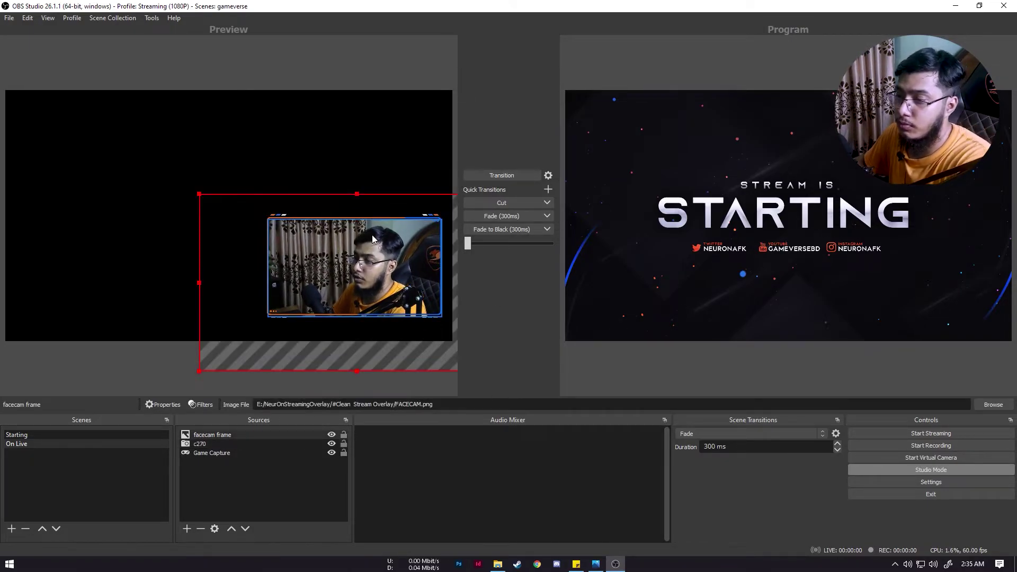
click(383, 272)
drag(383, 272, 237, 203)
click(347, 224)
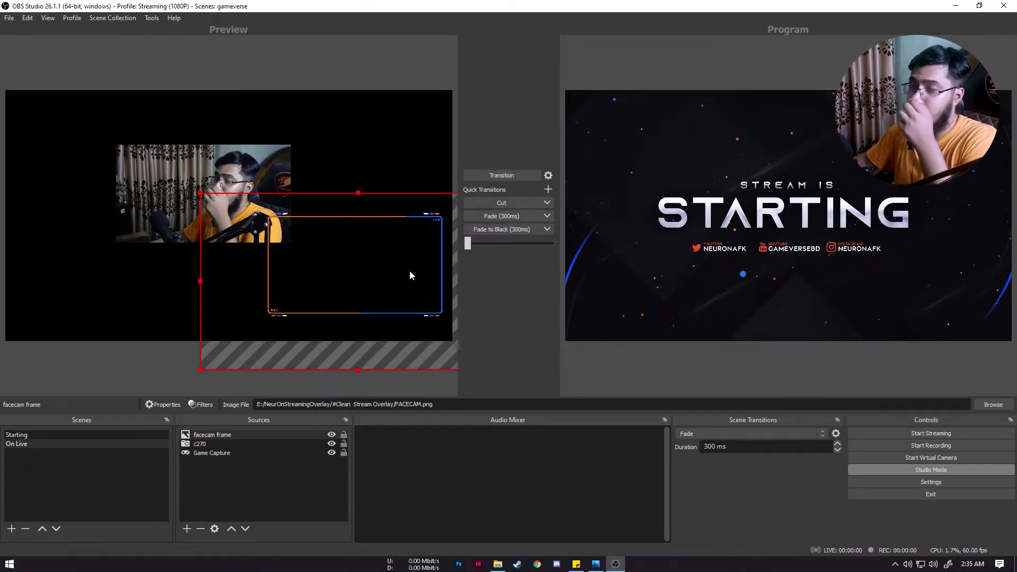
drag(410, 272, 265, 205)
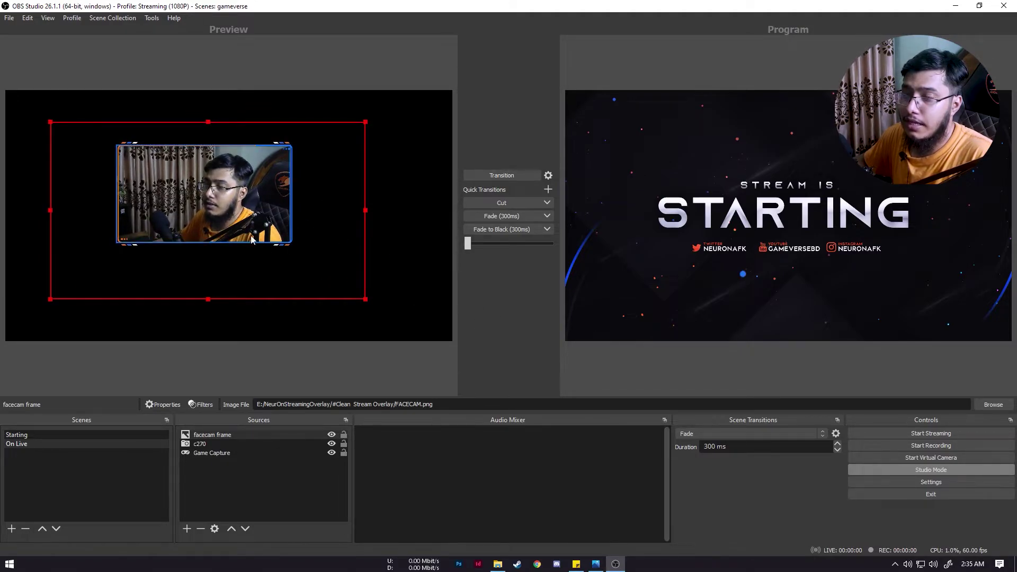
Step: Group the facecam frame and c270 sources under the name "facecam" and move the group to the canvas's lower-right corner
click(230, 444)
ctrl+click(234, 434)
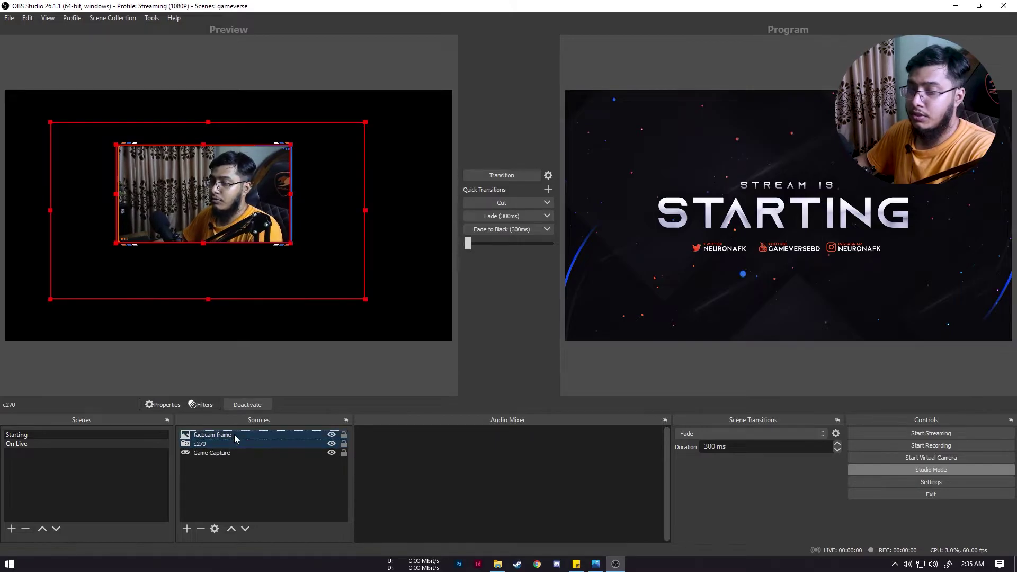
right_click(235, 435)
click(273, 185)
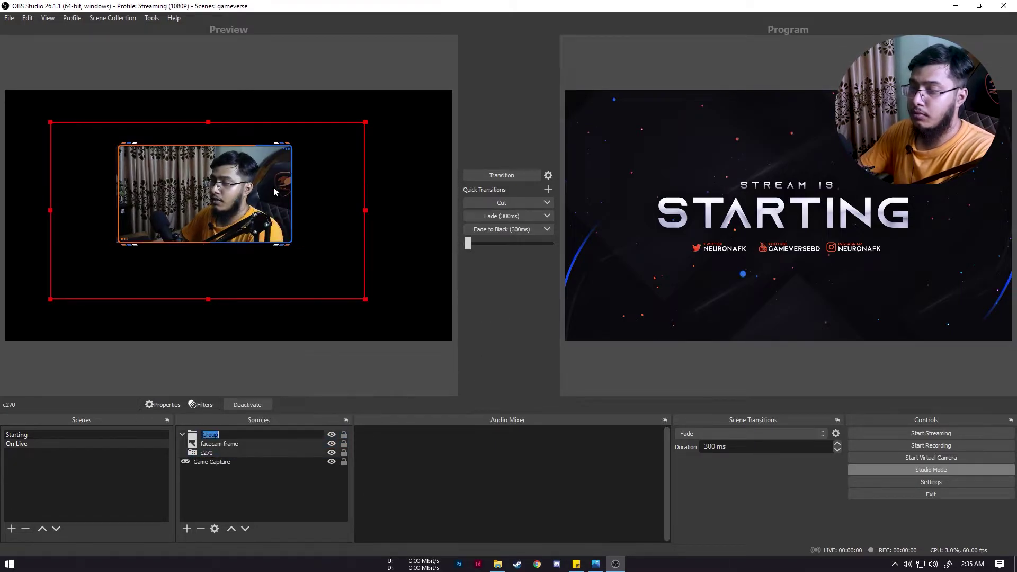
text(facecam)
key(Return)
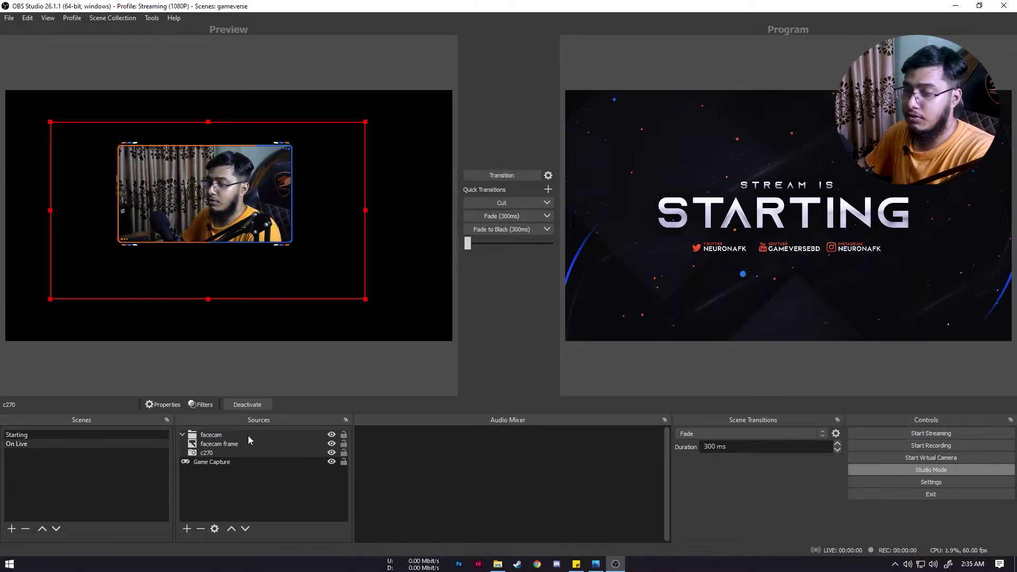
drag(235, 220, 277, 229)
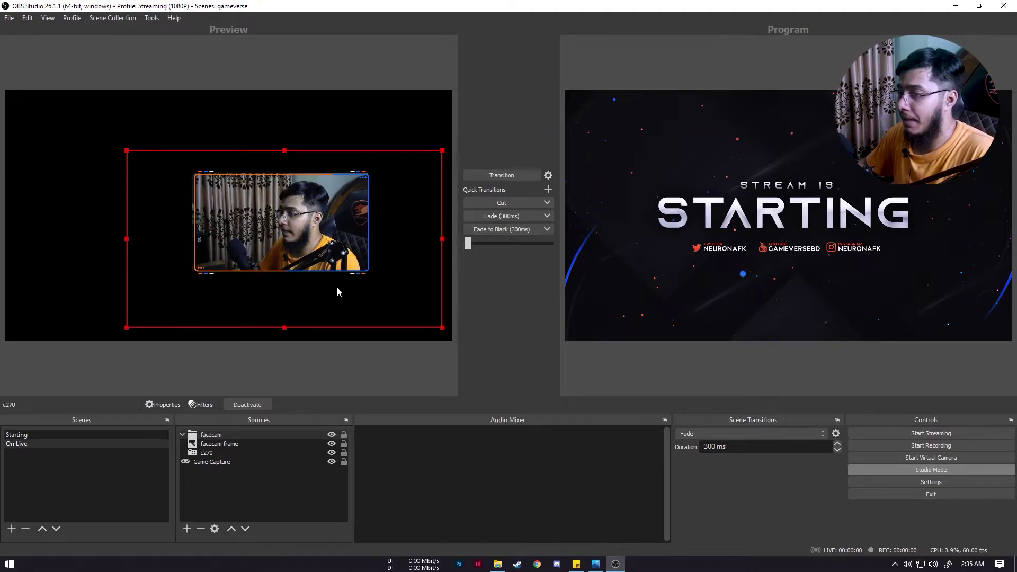
drag(303, 237, 375, 297)
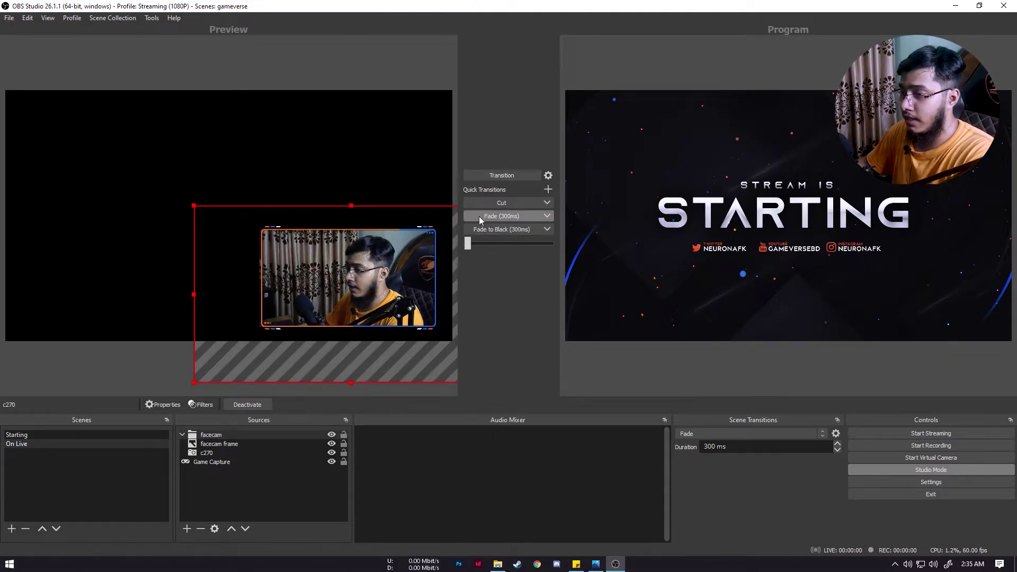
Step: Try transitioning the On Live scene to the program output, and bring the Starting scene back with the 300 ms fade
click(494, 176)
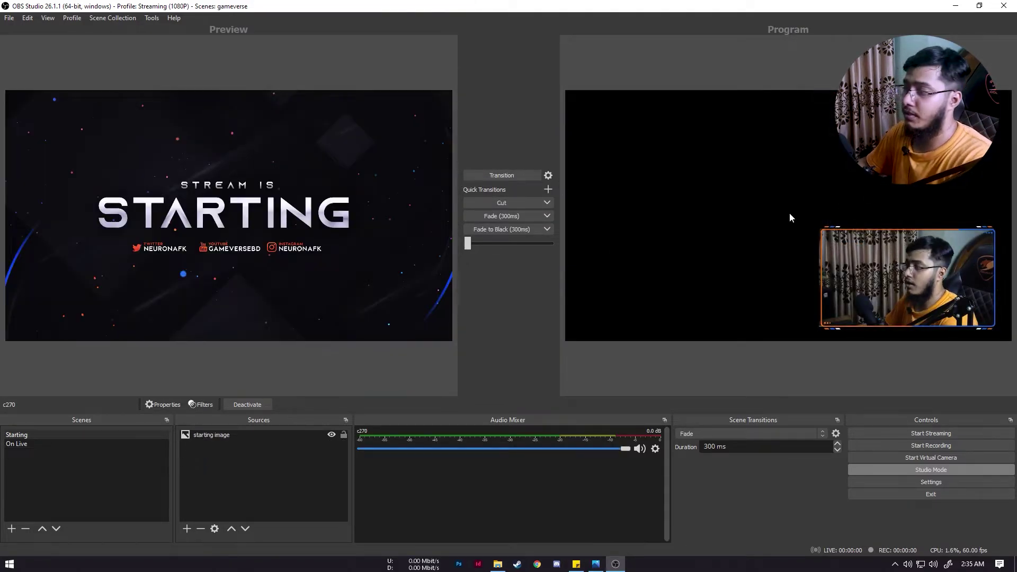
click(504, 217)
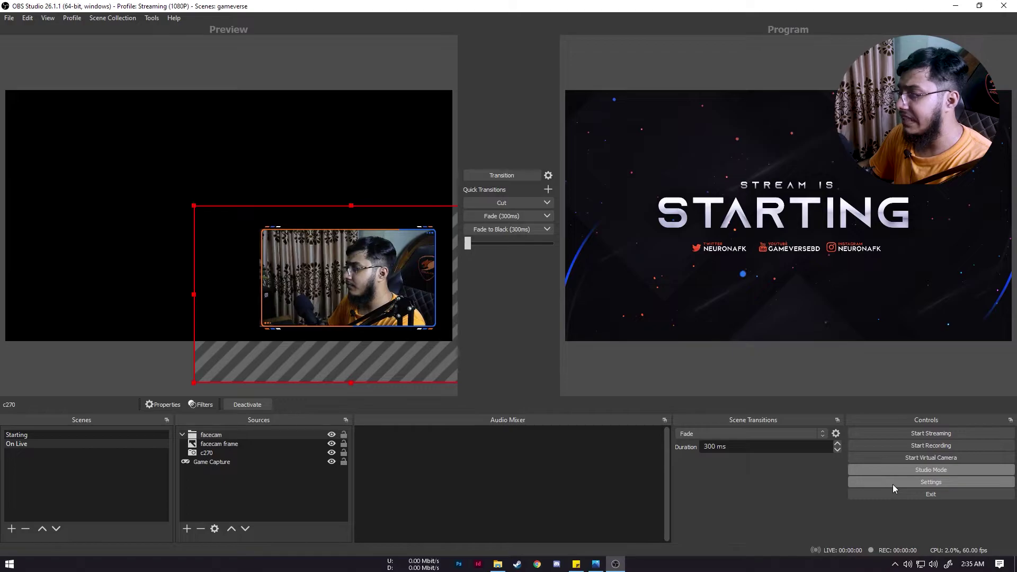
Step: Open the Facebook Live Producer page from the stream settings and copy the stream key from its Live Stream Setup section
click(892, 484)
click(296, 136)
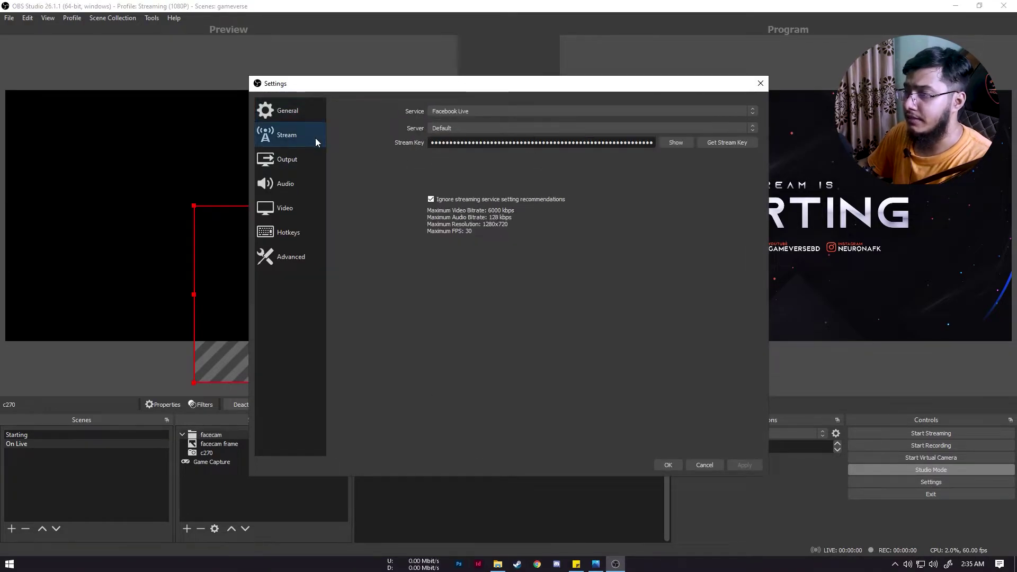
click(727, 143)
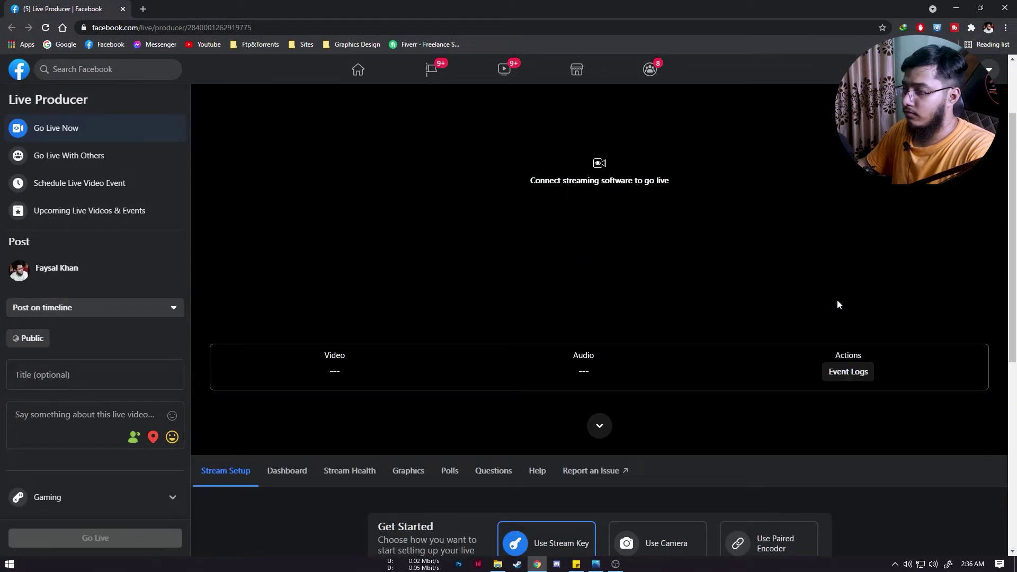
scroll(837, 300, down, 5)
scroll(849, 313, up, 5)
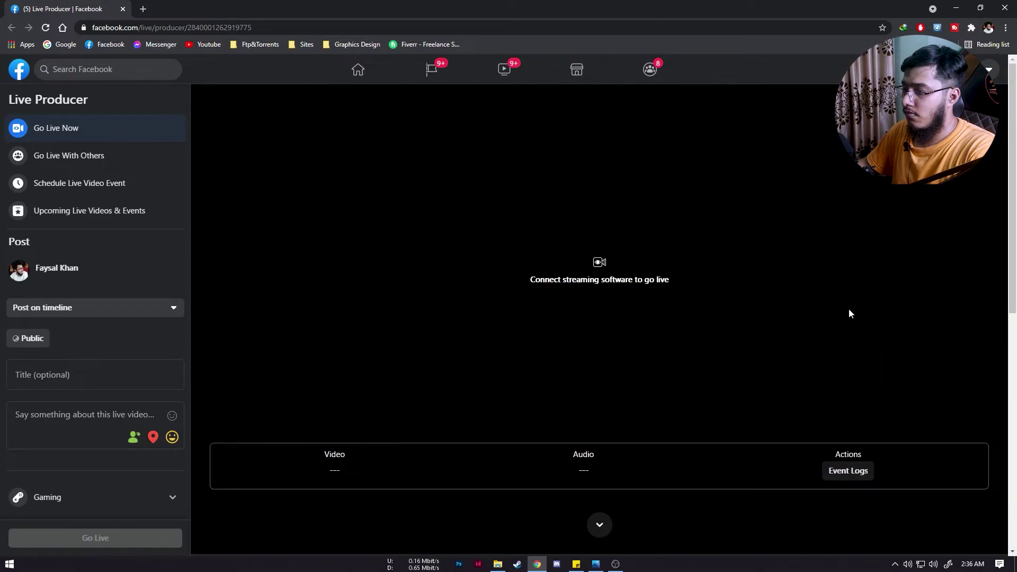
scroll(851, 313, down, 5)
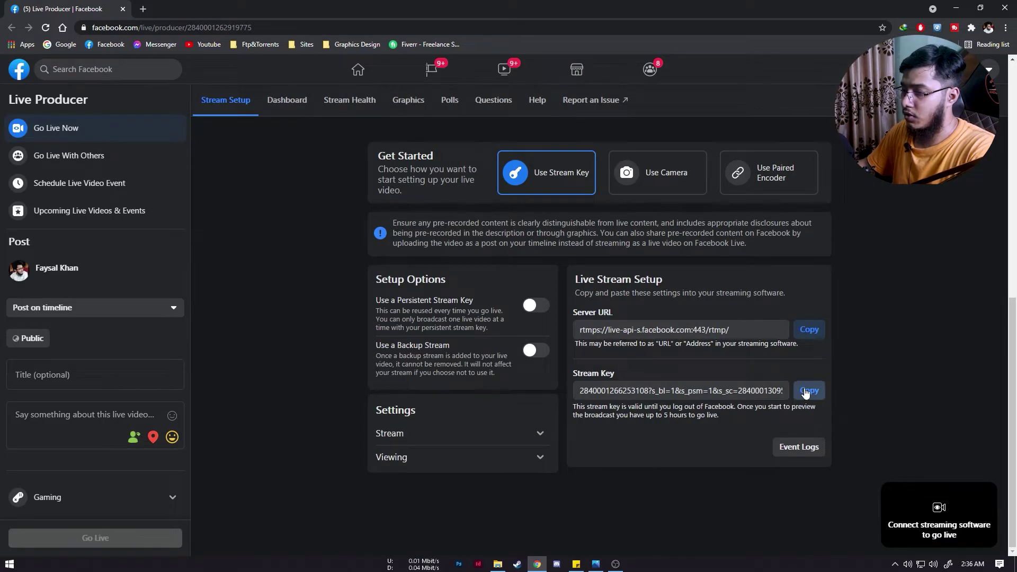
Step: Return to OBS Studio, replace the Facebook Live stream key with the copied stream key, and save the settings
click(615, 564)
key(ctrl+a)
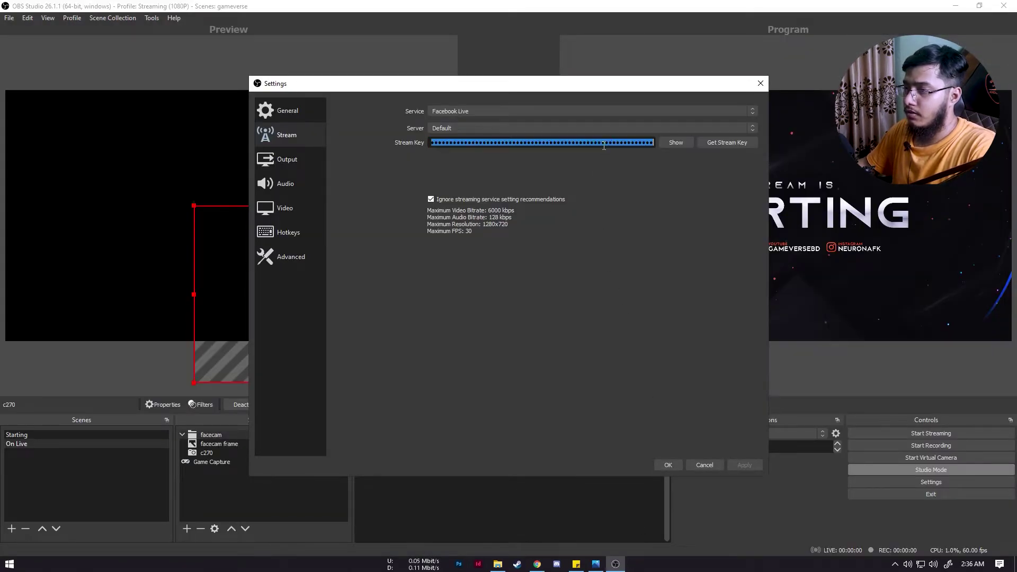
key(ctrl+v)
click(662, 462)
Step: Start streaming, tile OBS Studio and the Live Producer page side by side, and expand the page's live video preview
click(912, 433)
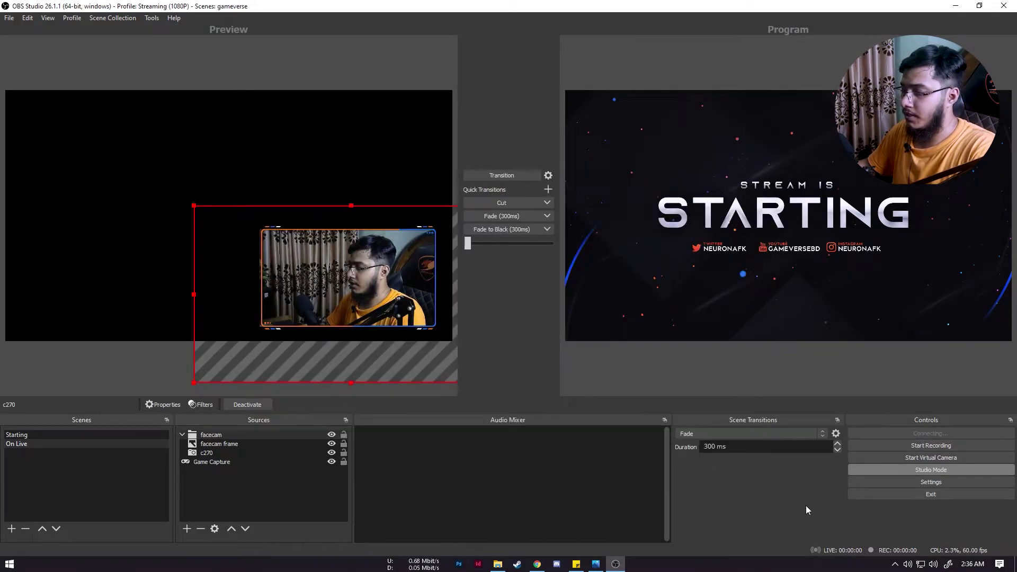
drag(595, 11, 0, 133)
click(638, 166)
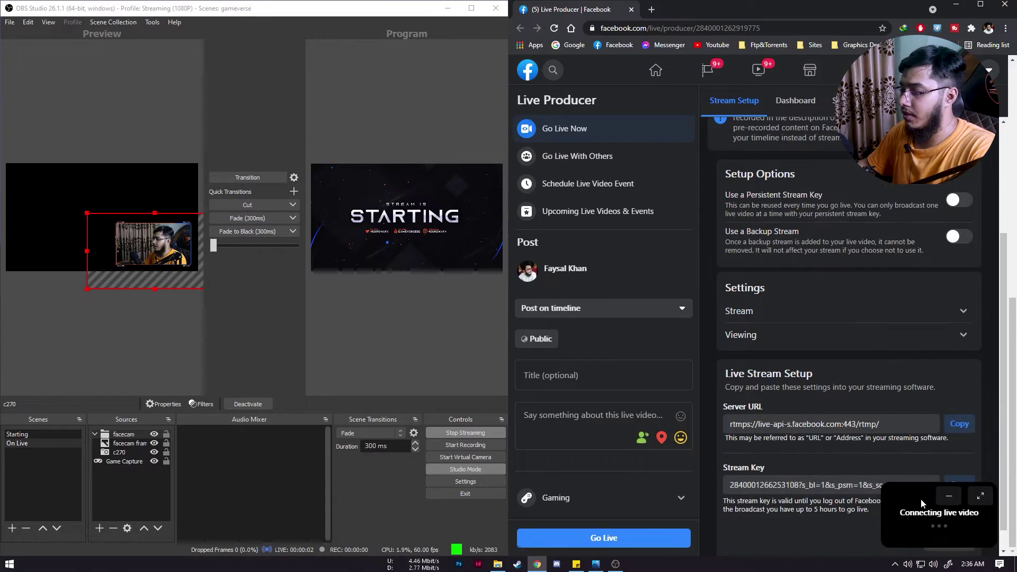
click(982, 498)
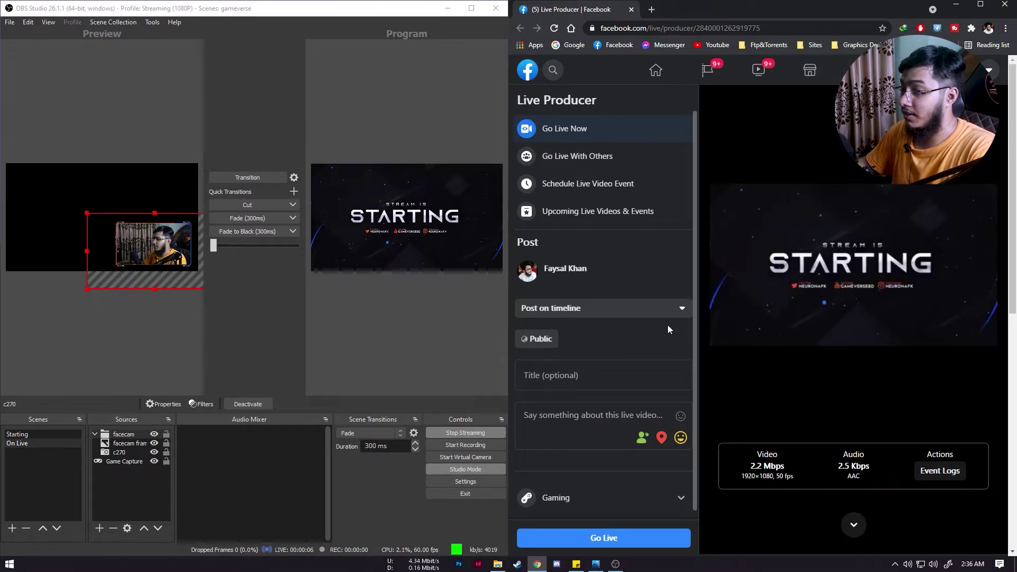
Step: Test the live feed by transitioning On Live to the program output, checking it in Live Producer, and switching back to Starting
click(248, 178)
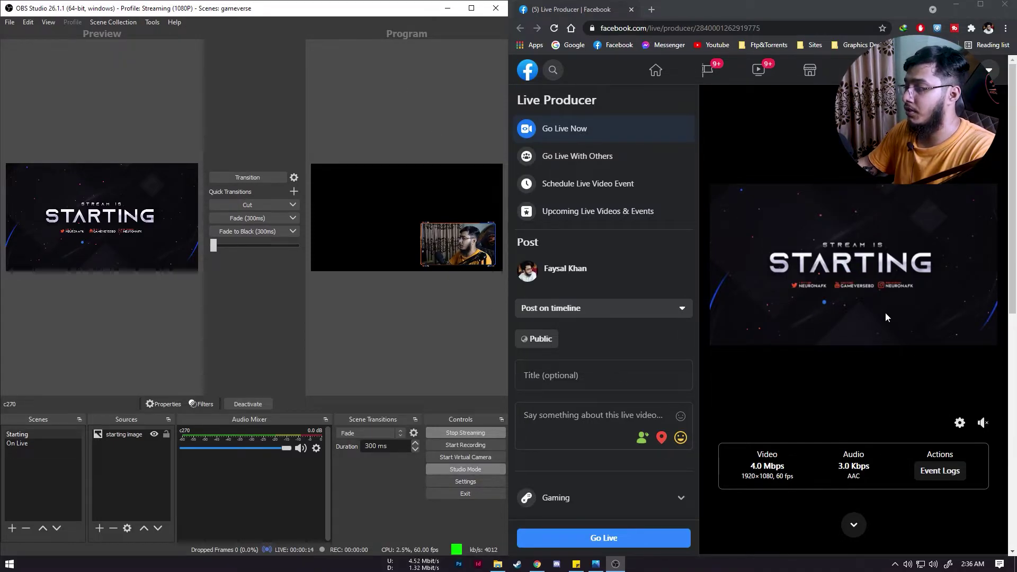
click(875, 288)
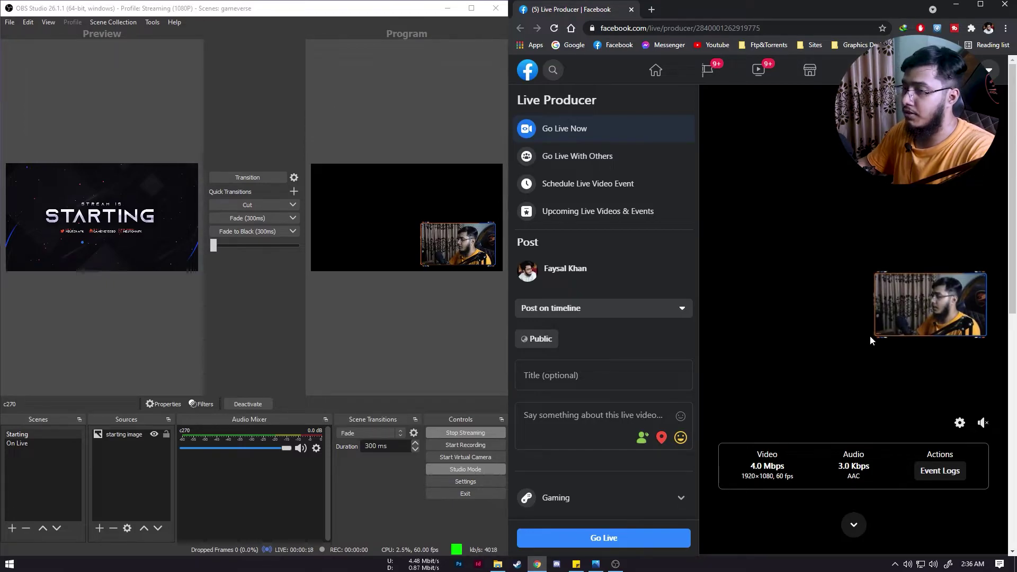
click(245, 178)
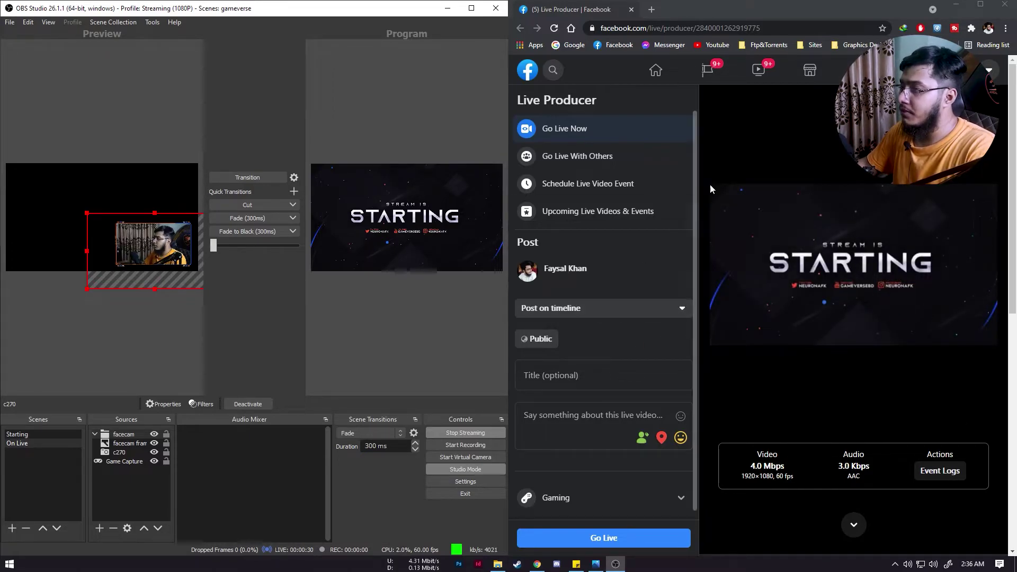
Step: Close the Live Producer browser window, maximize OBS Studio, and deselect the c270 source
click(1004, 5)
drag(375, 10, 609, 1)
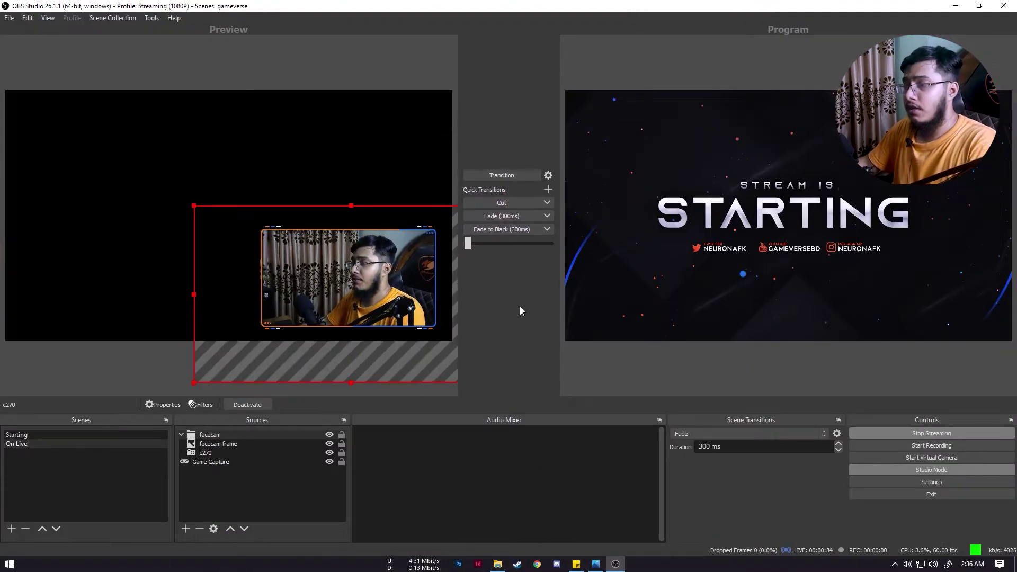
click(215, 488)
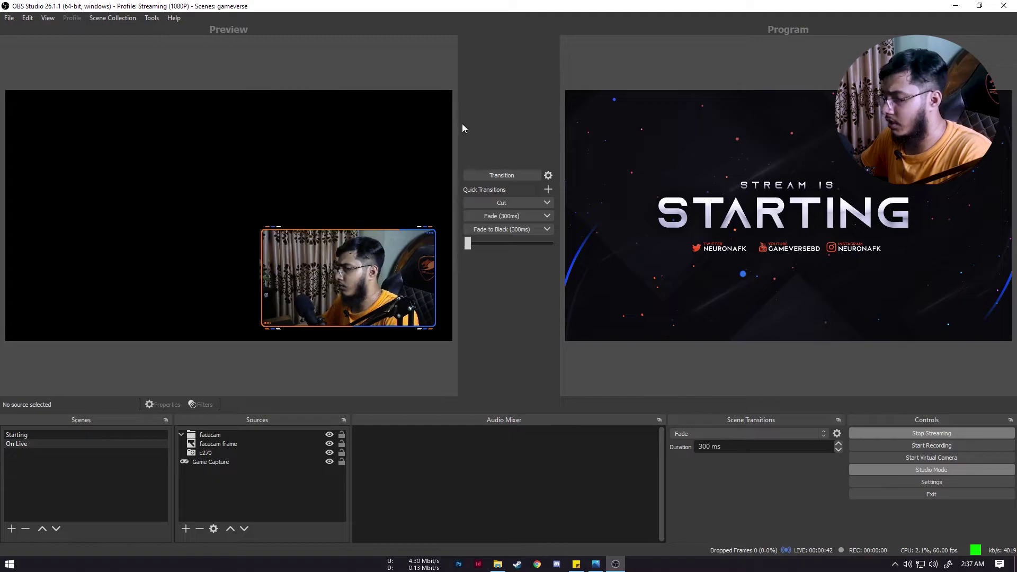
Step: Add a new scene named "intermission"
click(11, 528)
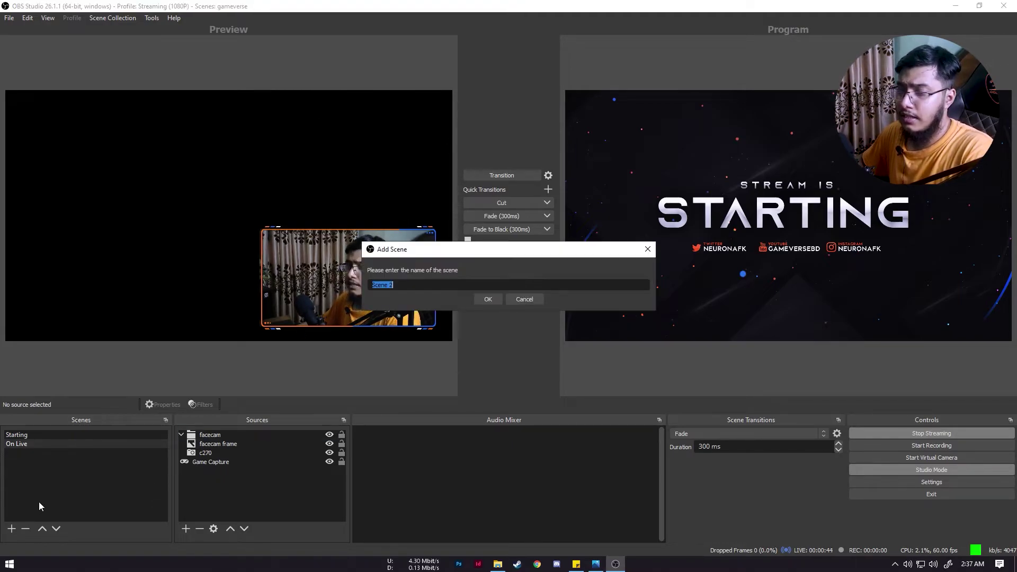
text(intermission)
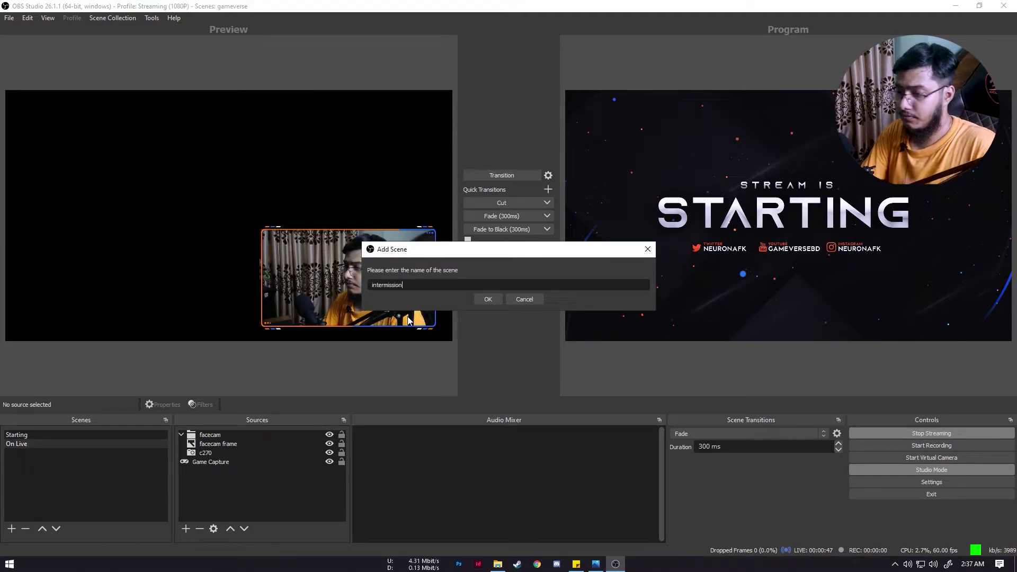
key(Return)
Step: Add an Image source to the intermission scene using the file Stream--Intermission.png from the #Clean Stream Overlay folder
click(186, 528)
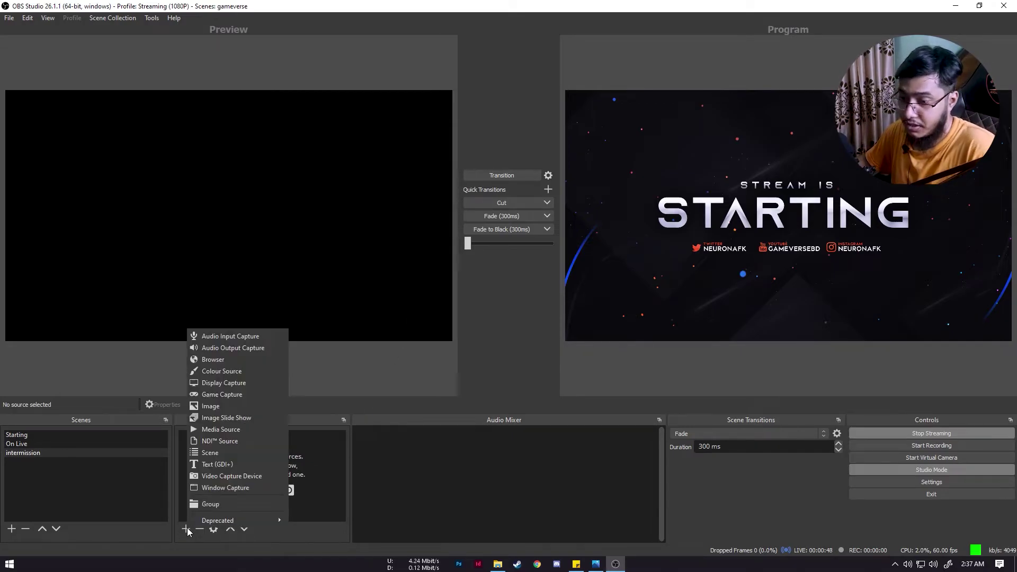
click(253, 409)
click(541, 356)
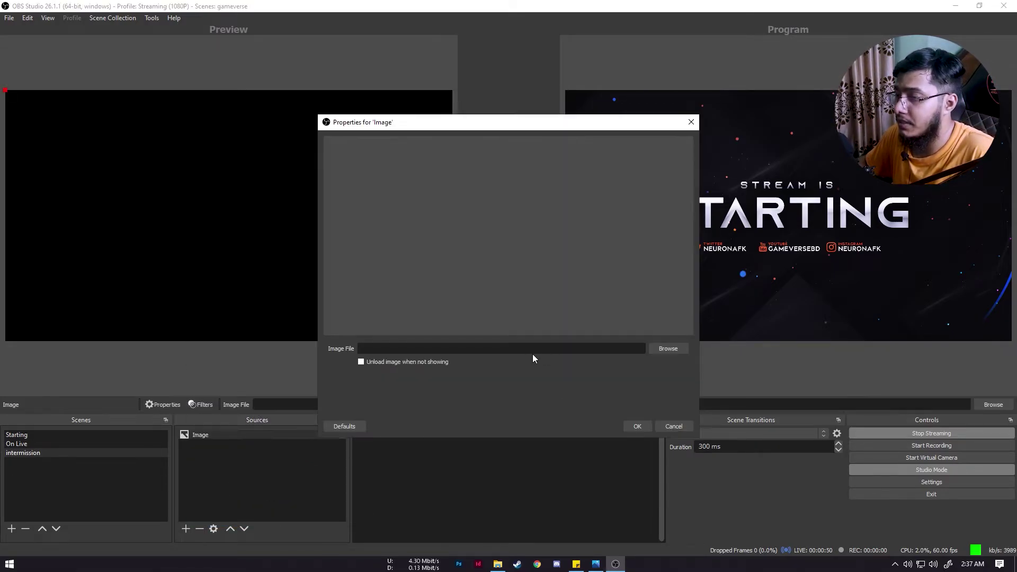
click(667, 349)
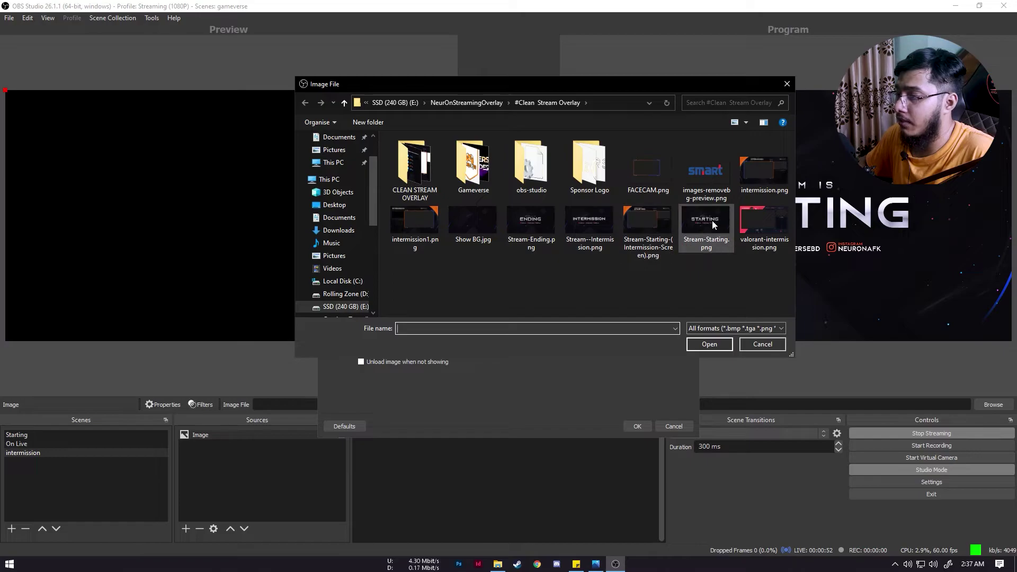
click(596, 230)
click(709, 344)
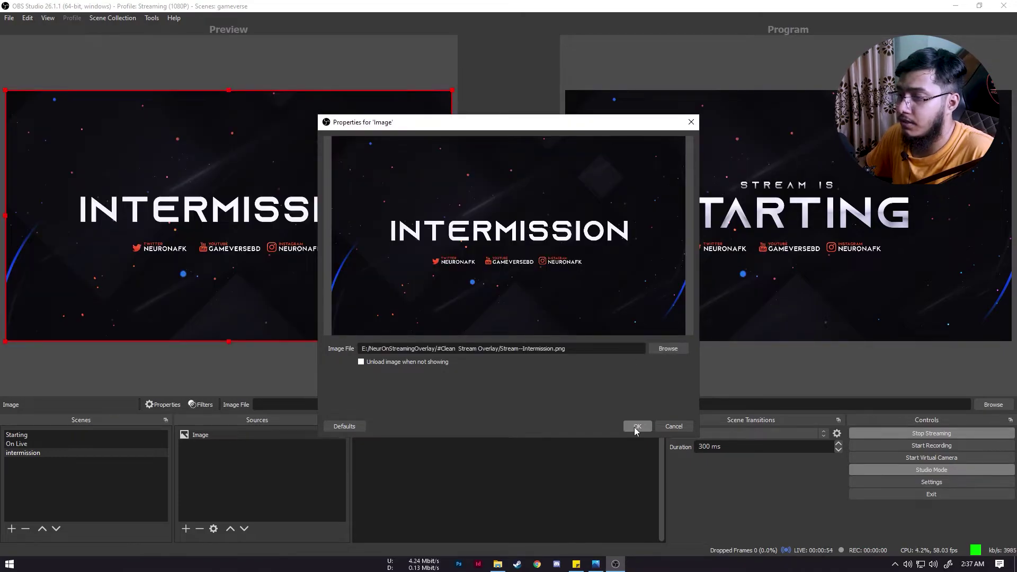
click(636, 426)
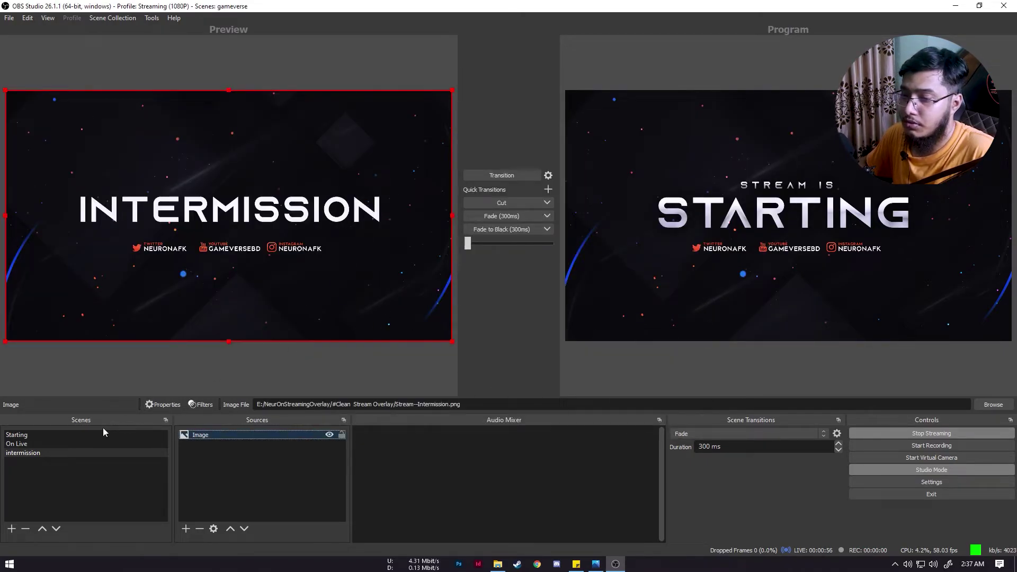
Step: Rename the intermission scene's image source as "intermission srcreen"
right_click(215, 434)
click(247, 282)
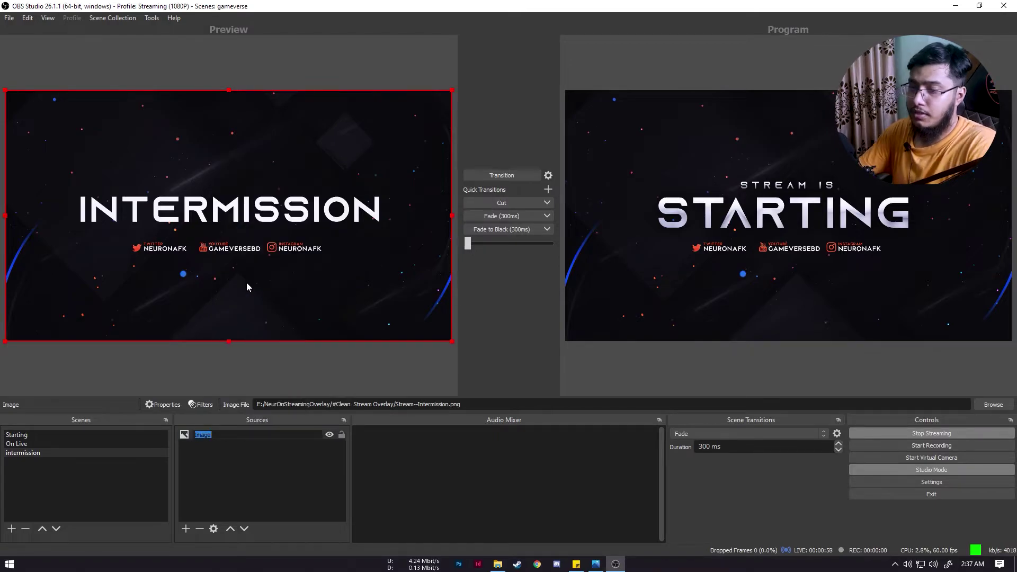
text(intermission sree)
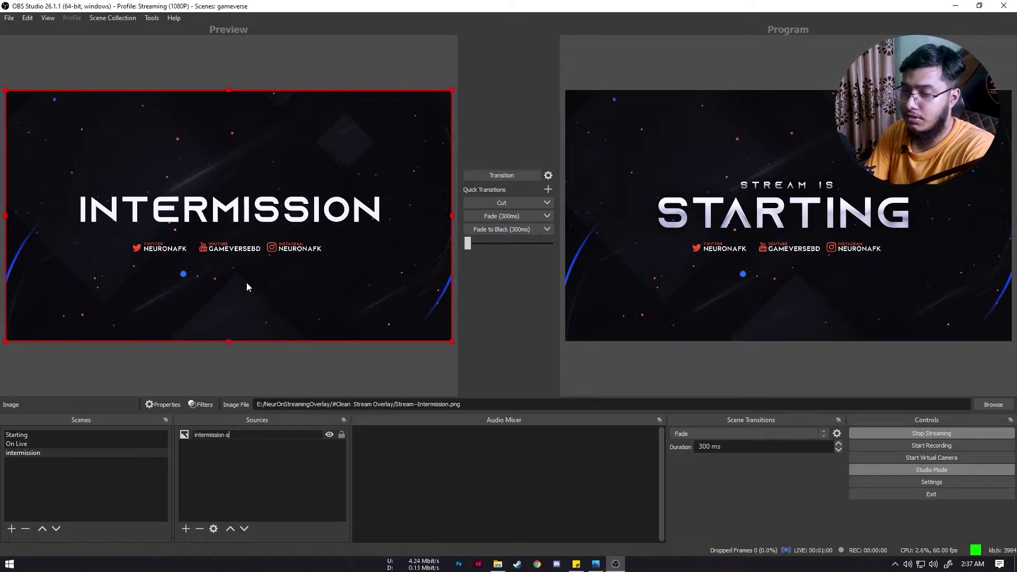
key(BackSpace)
key(BackSpace)
text(creen)
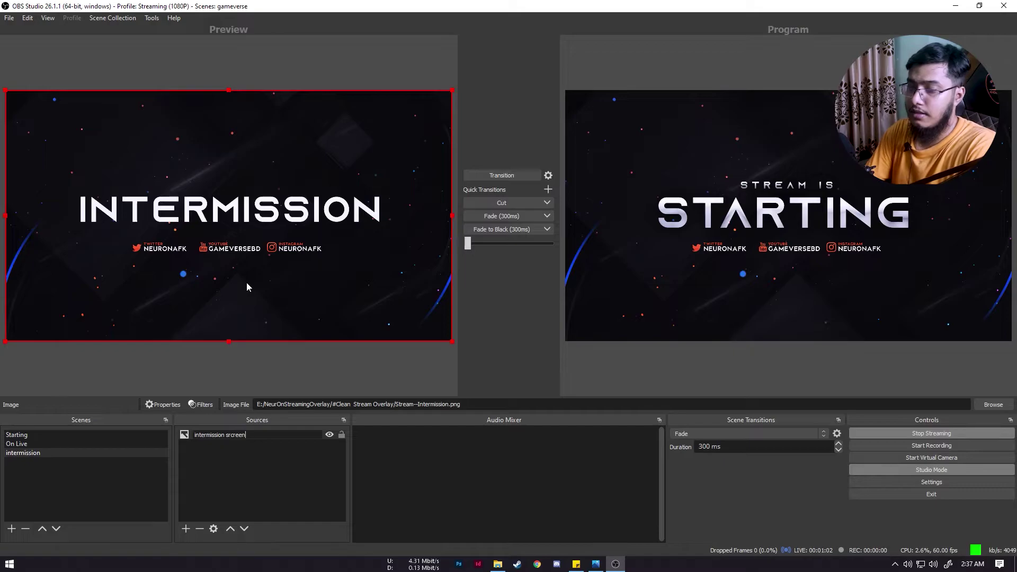
key(Return)
Step: Add a new scene named "ending scene"
click(12, 529)
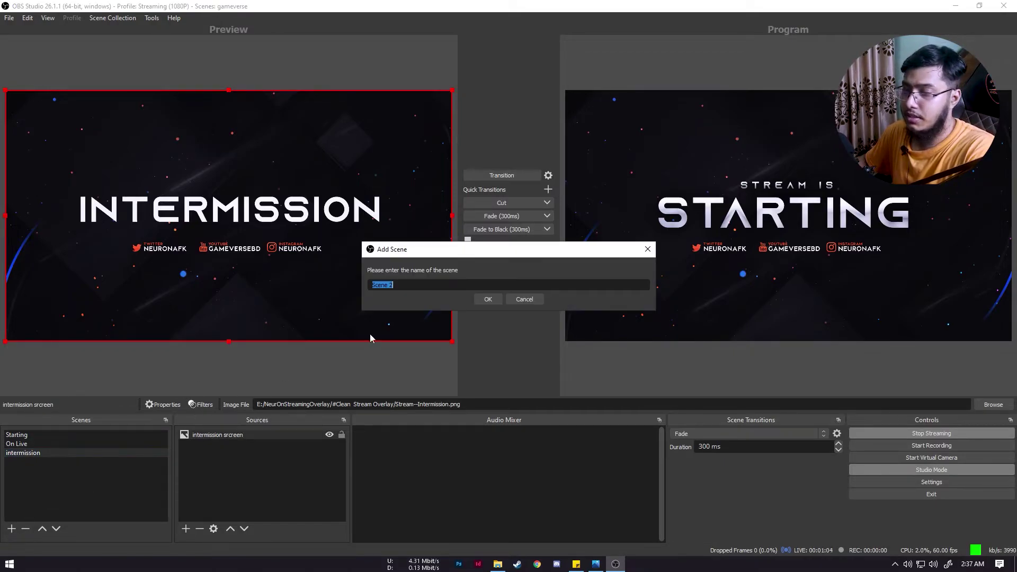
text(ending scene)
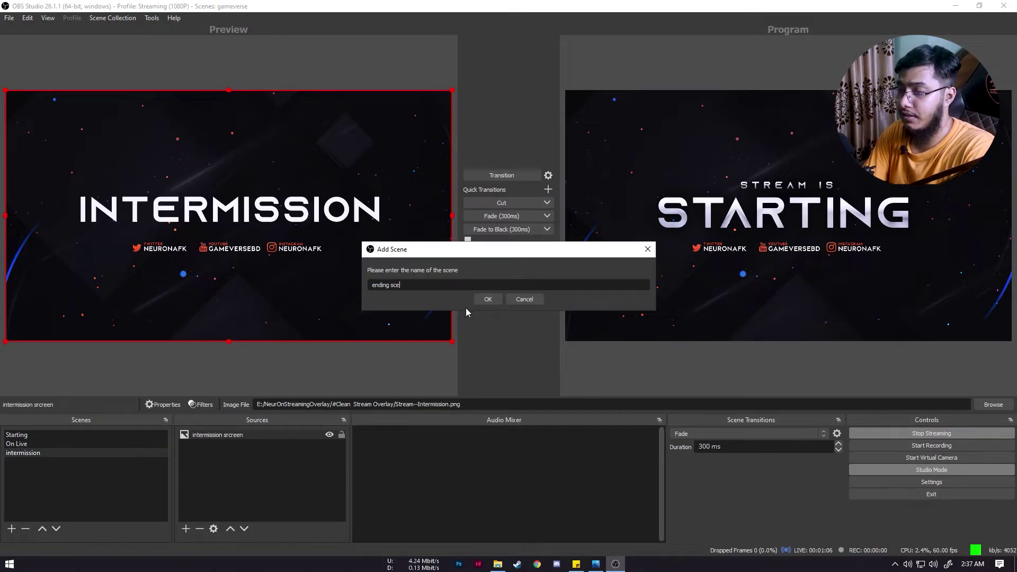
key(Return)
Step: Add an Image source named "ending" to the ending scene using the file Stream-Ending.png
click(186, 529)
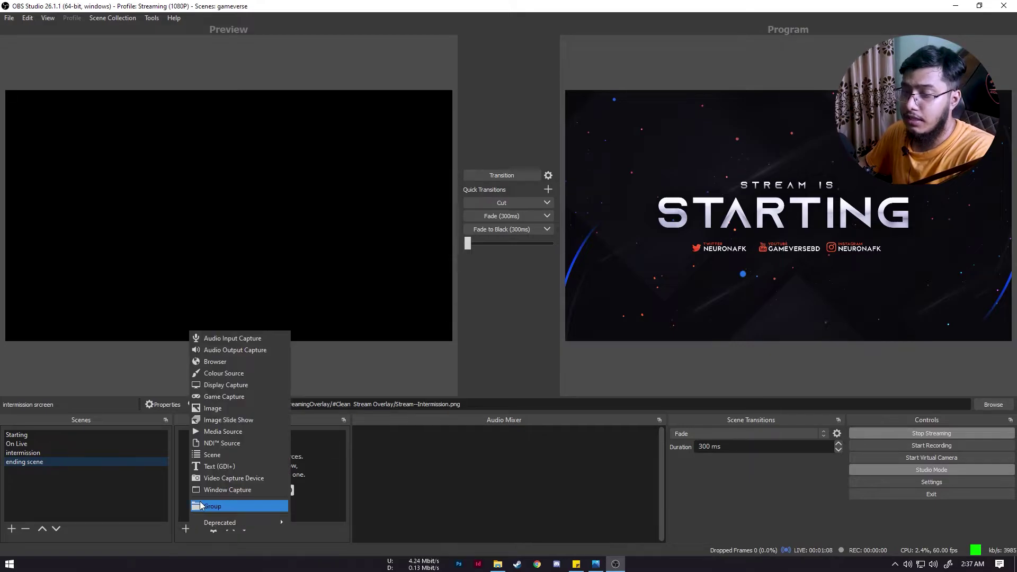
click(229, 409)
text(ending)
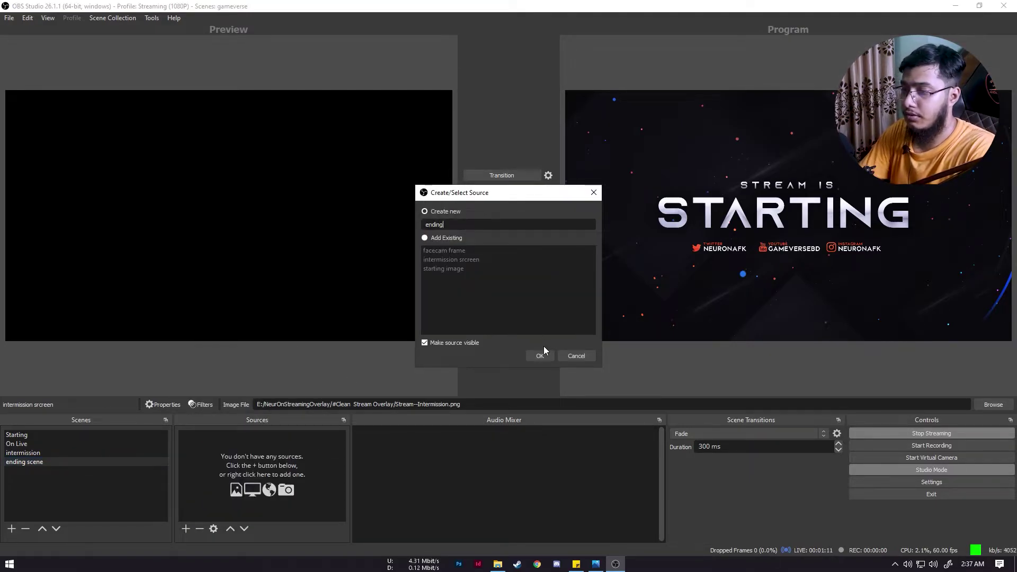
key(Return)
click(668, 349)
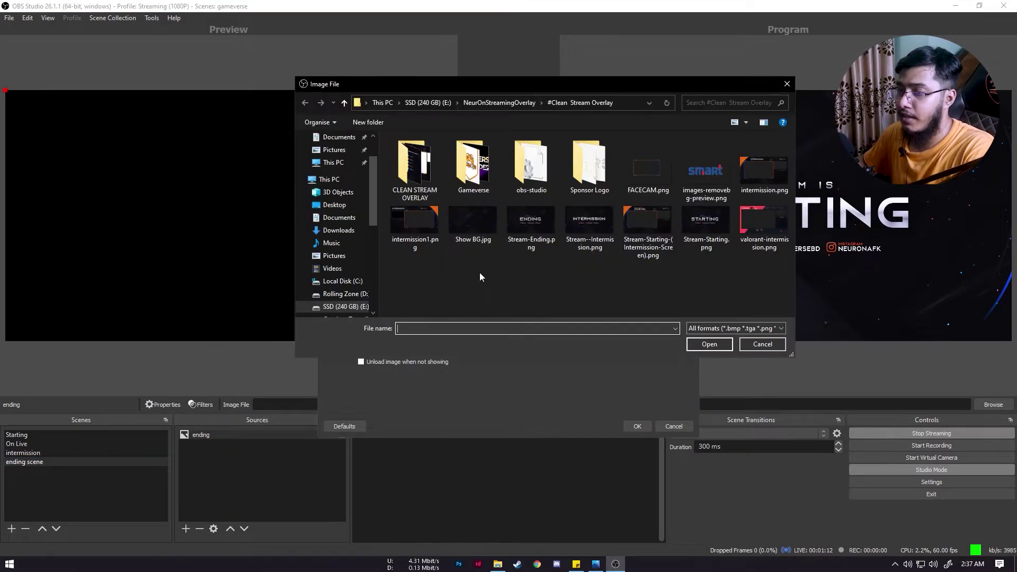
click(539, 232)
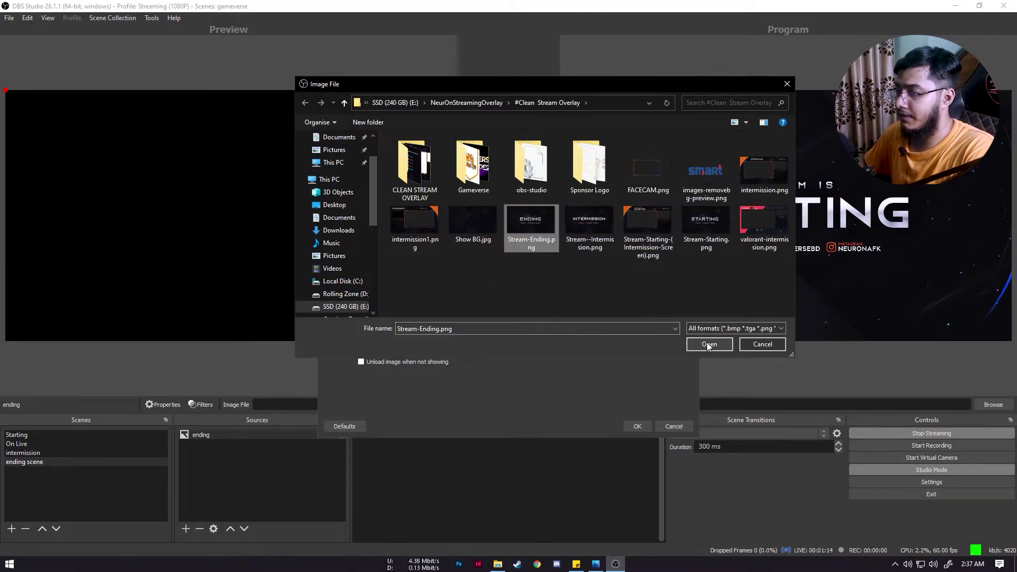
click(708, 344)
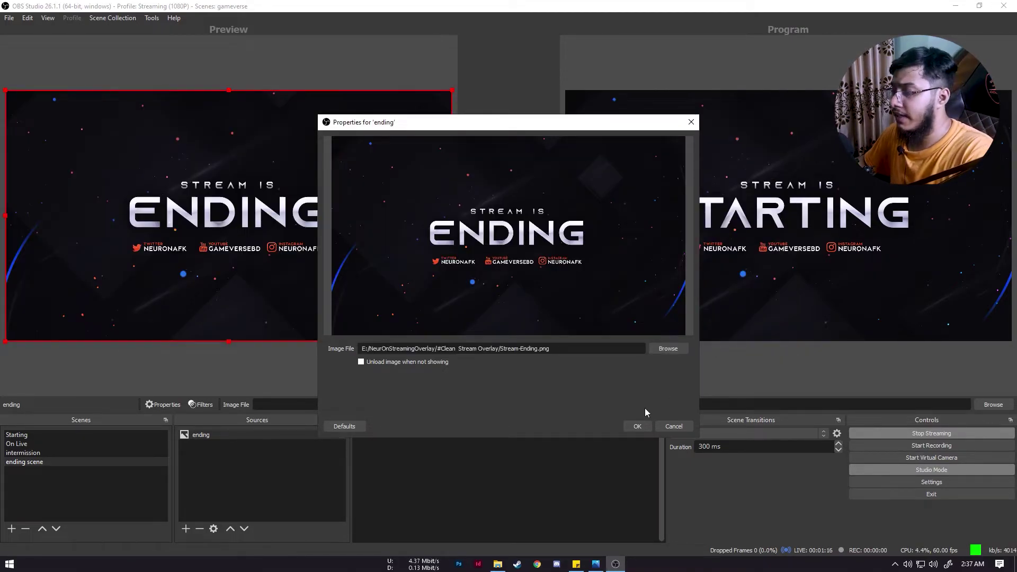
click(637, 427)
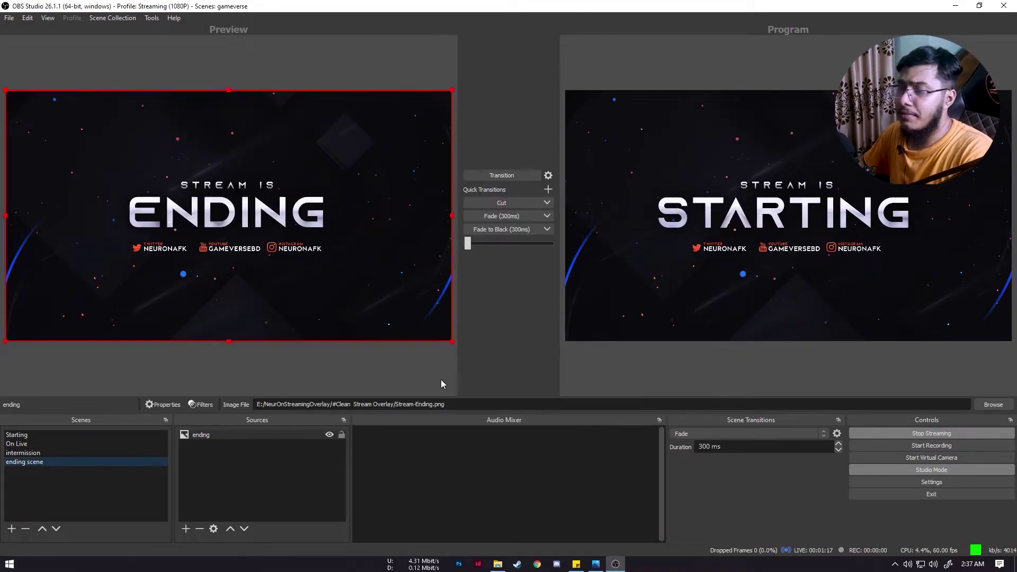
Step: Transition the ending scene to the program output and load the On Live scene into the preview
click(492, 180)
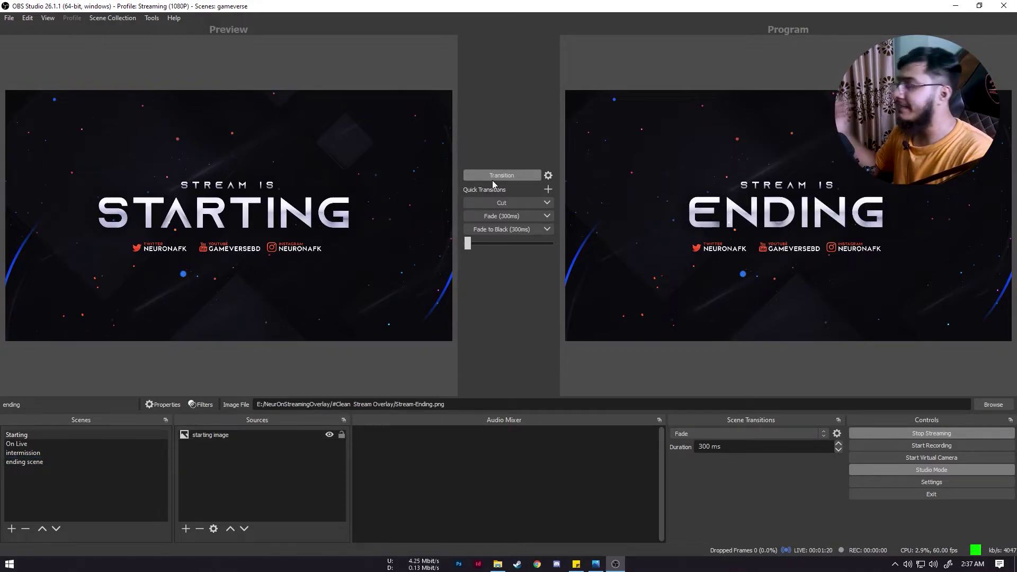
click(16, 443)
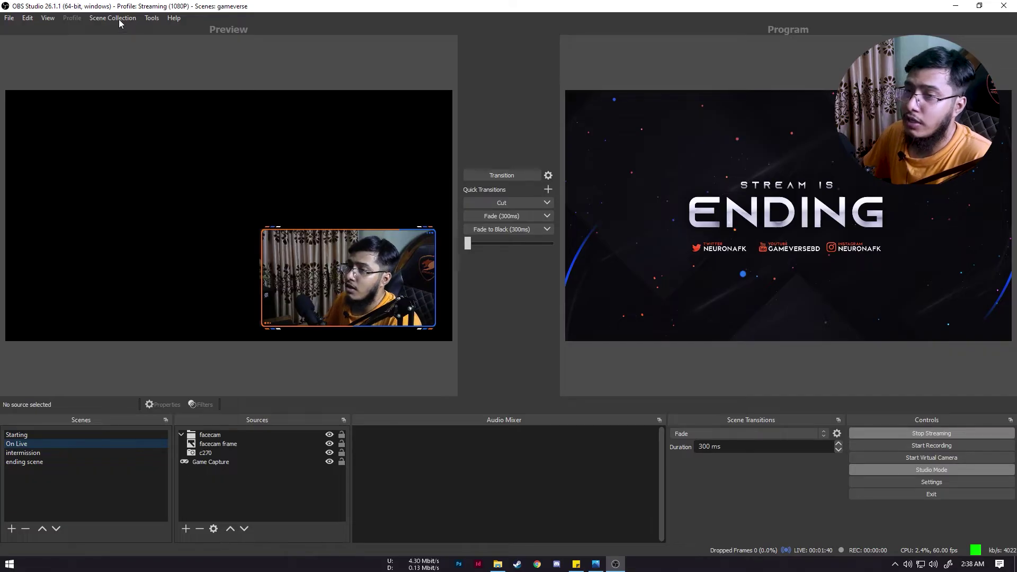
click(119, 19)
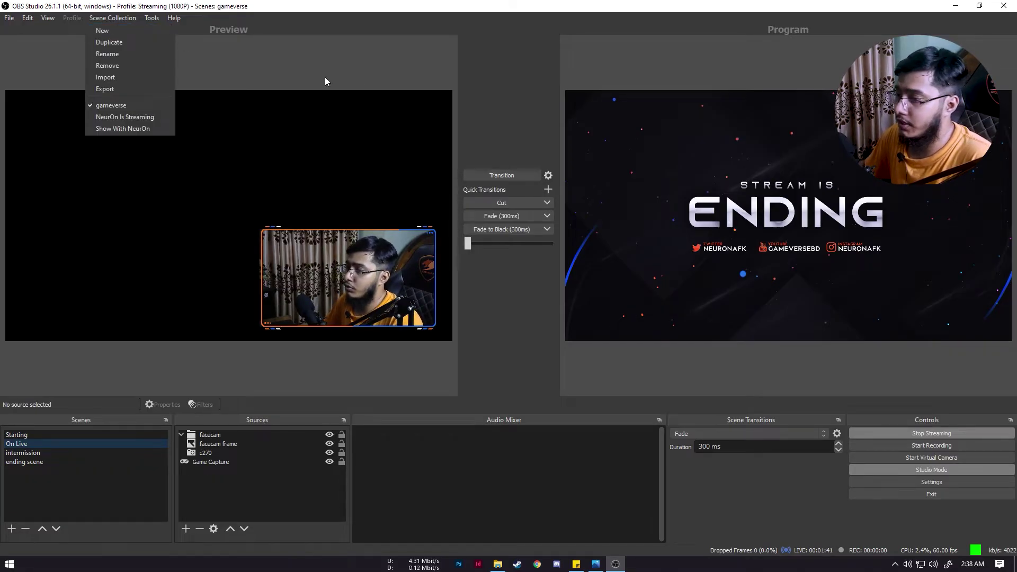
click(541, 327)
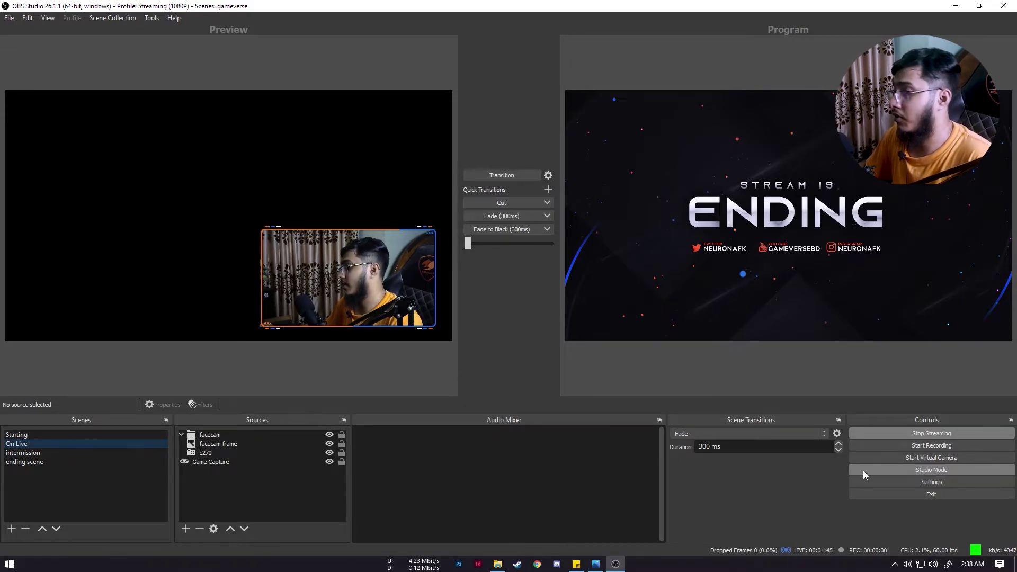
Step: Switch the scene collection to "NeurOn Is Streaming"
click(116, 19)
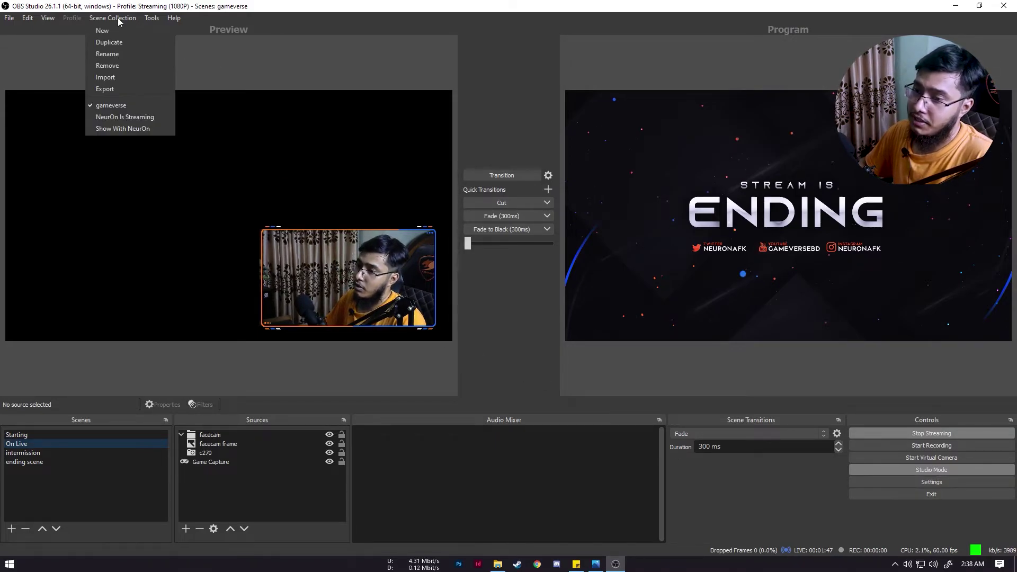
click(130, 117)
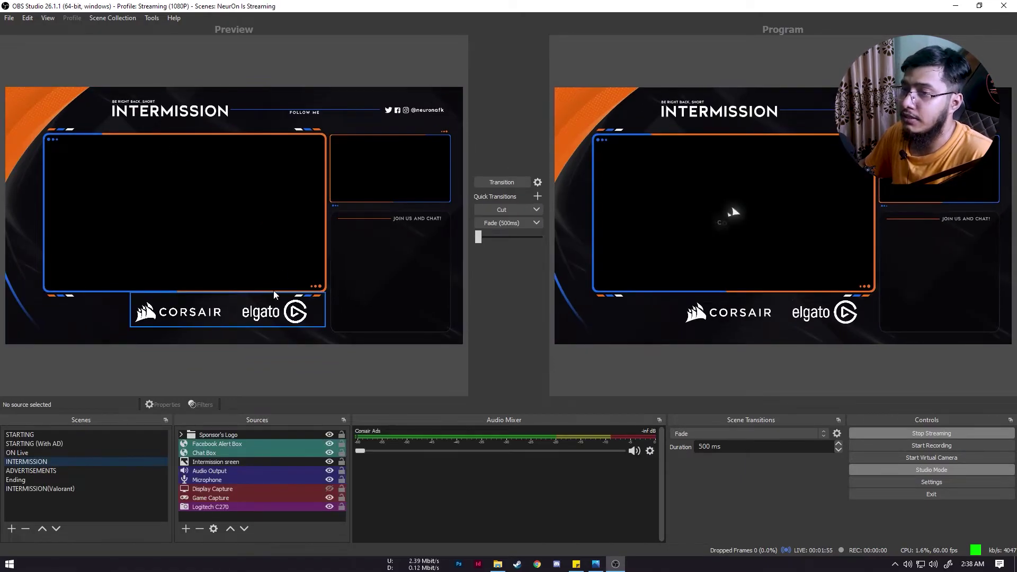
click(129, 17)
click(125, 113)
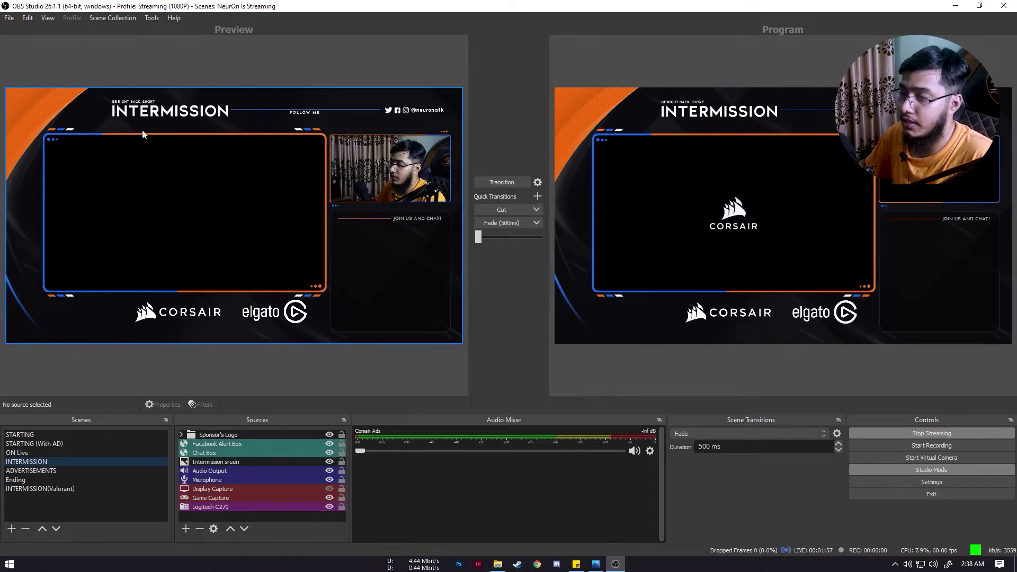
Step: Examine the collection's scenes one after another in the preview, from STARTING through Ending
click(72, 433)
key(Down)
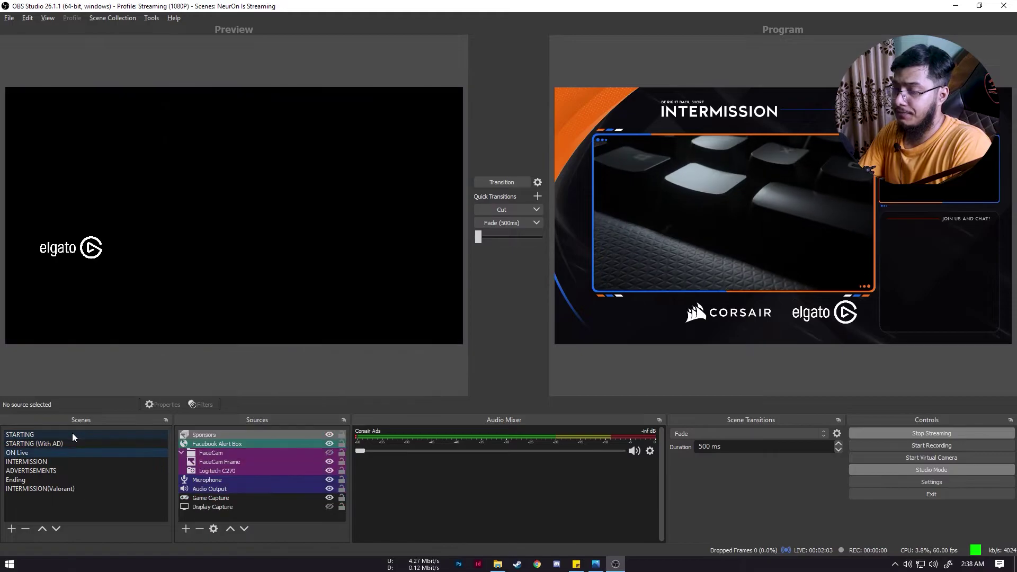
key(Down)
key(Down)
key(Down)
key(Down)
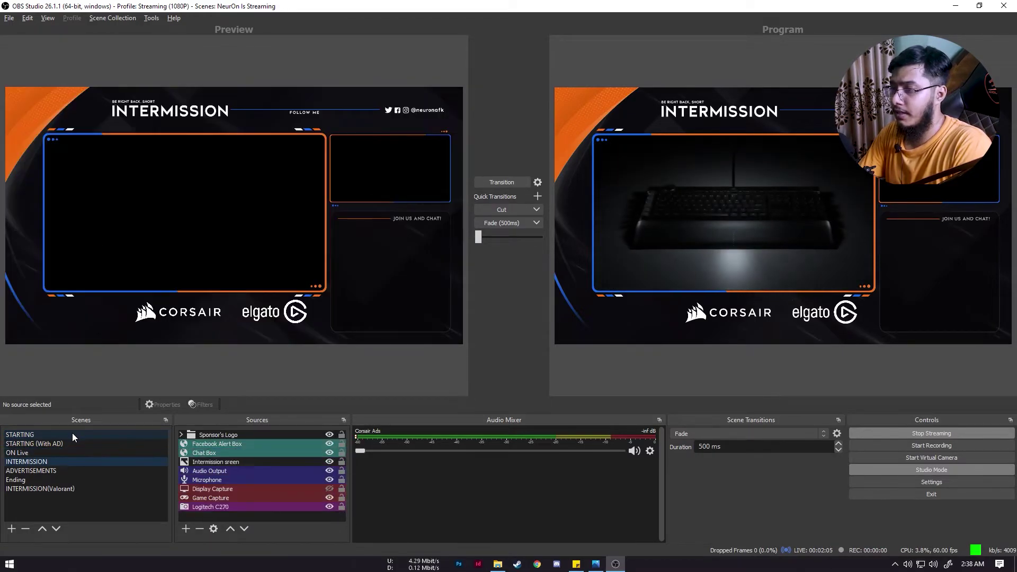
key(Up)
key(Up)
key(Up)
key(Up)
key(Down)
key(Down)
key(Down)
key(Down)
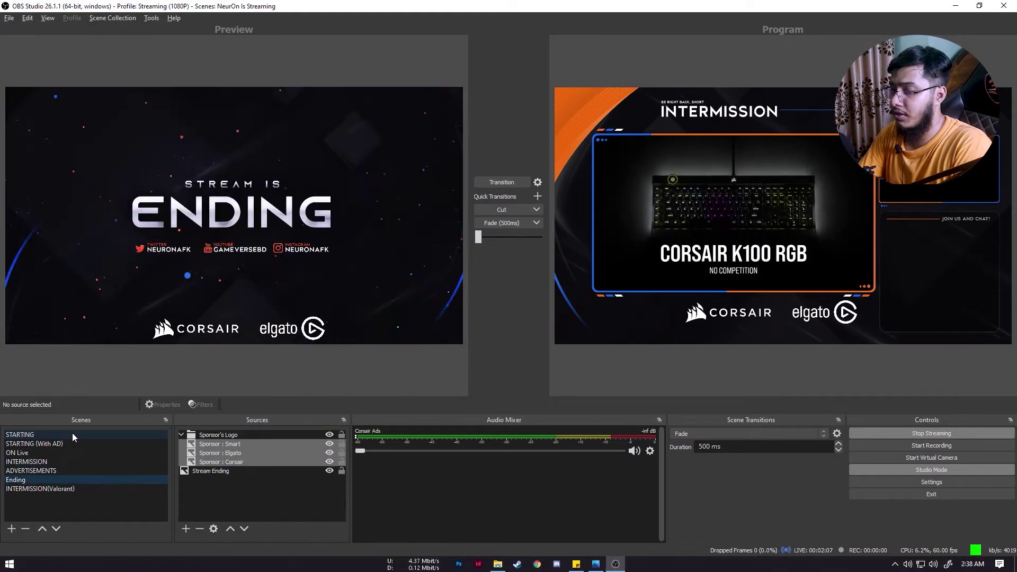
key(Up)
key(Up)
key(Up)
key(Up)
key(Down)
key(Down)
key(Up)
key(Down)
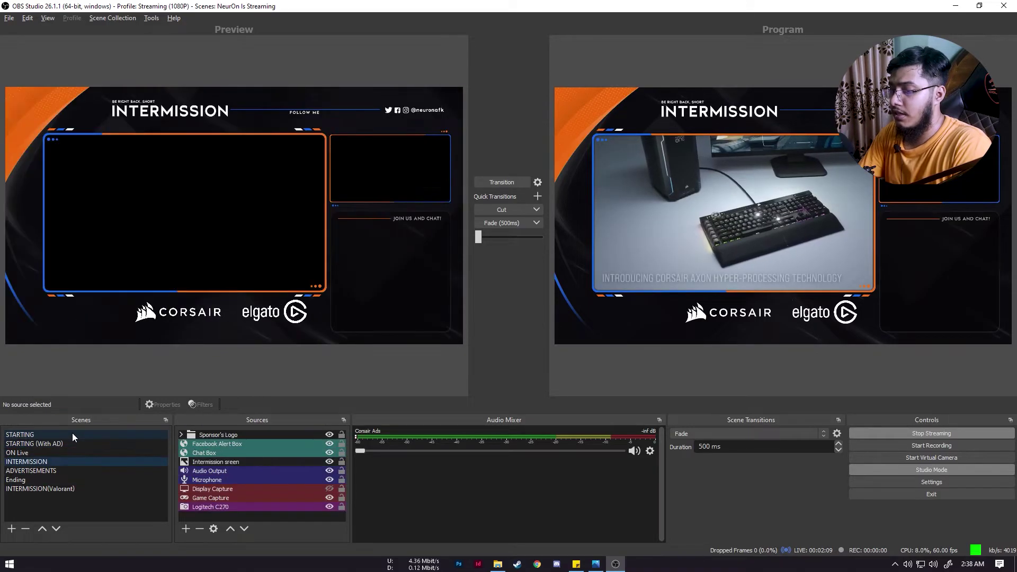
Step: Transition the ON Live scene to the program output and load the STARTING scene into the preview
key(Up)
key(Return)
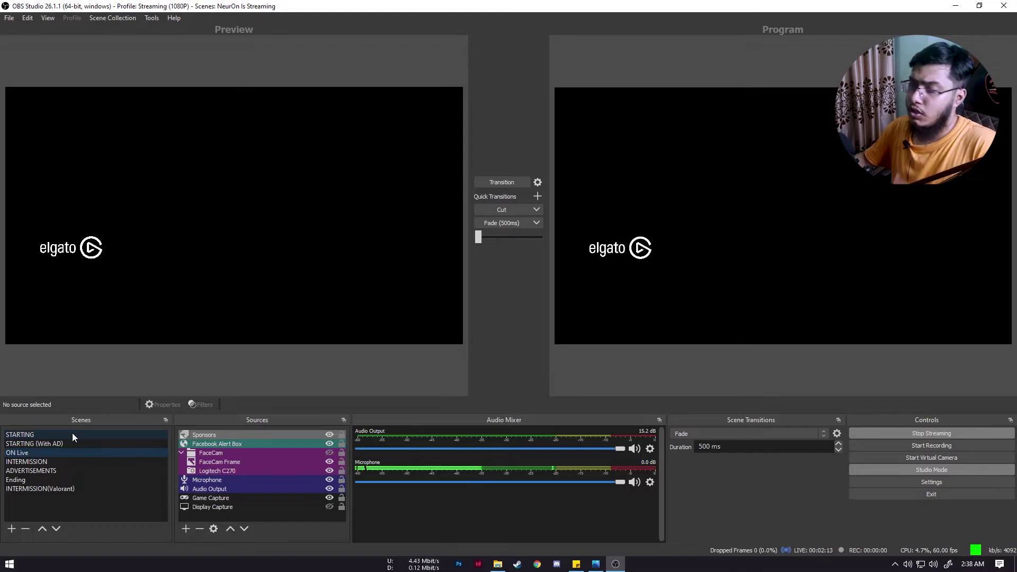
click(72, 435)
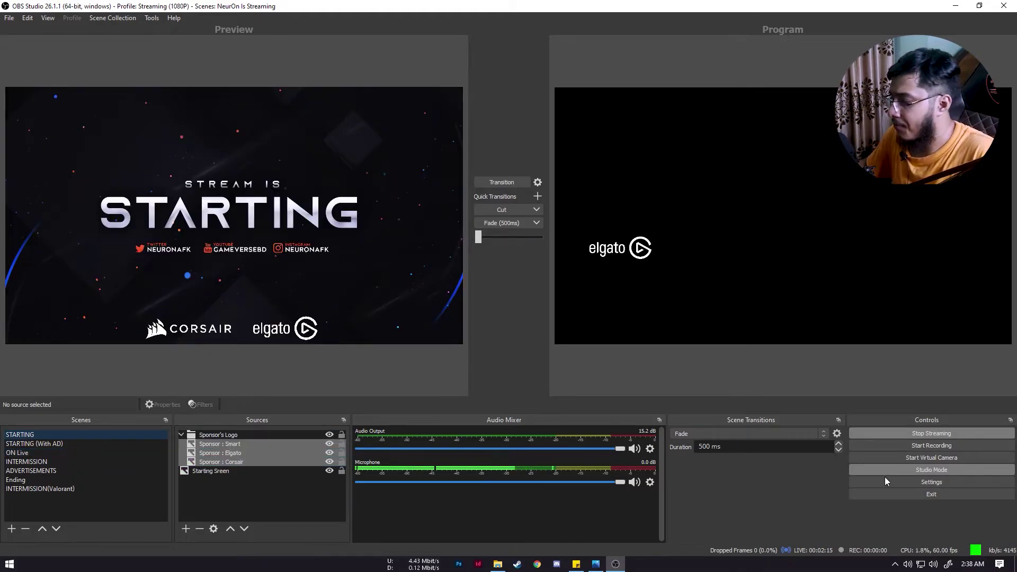
Step: Stop the live stream and check the Quick Transition hotkeys in the settings
click(909, 433)
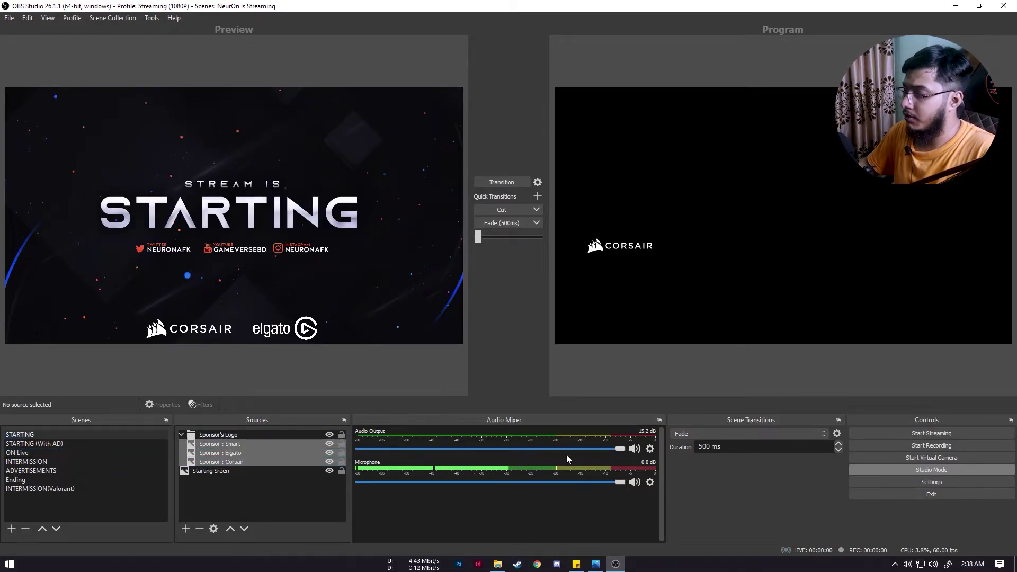
click(923, 480)
click(278, 238)
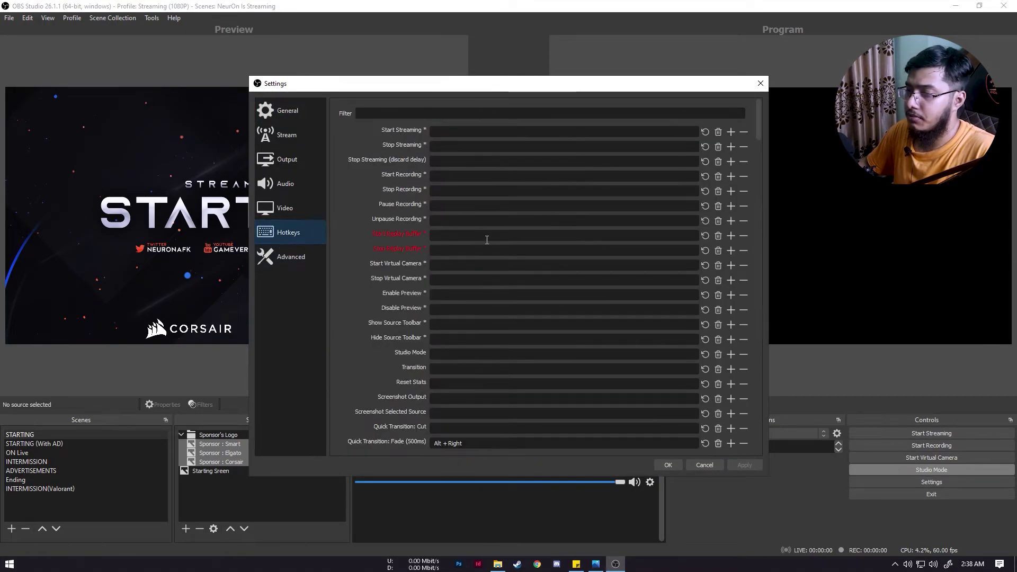
drag(477, 84, 580, 37)
scroll(584, 359, down, 2)
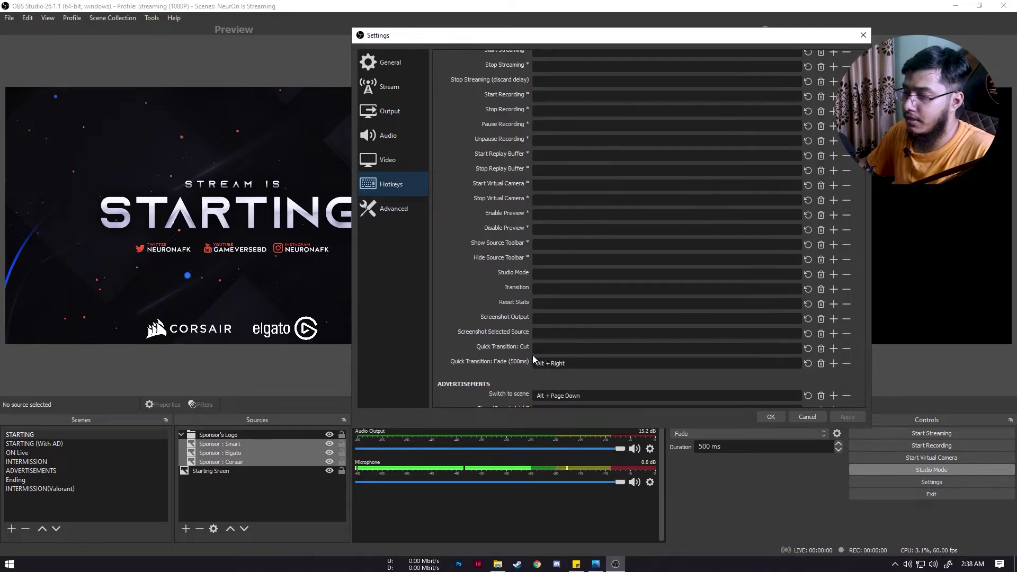
drag(563, 38, 513, 104)
key(Escape)
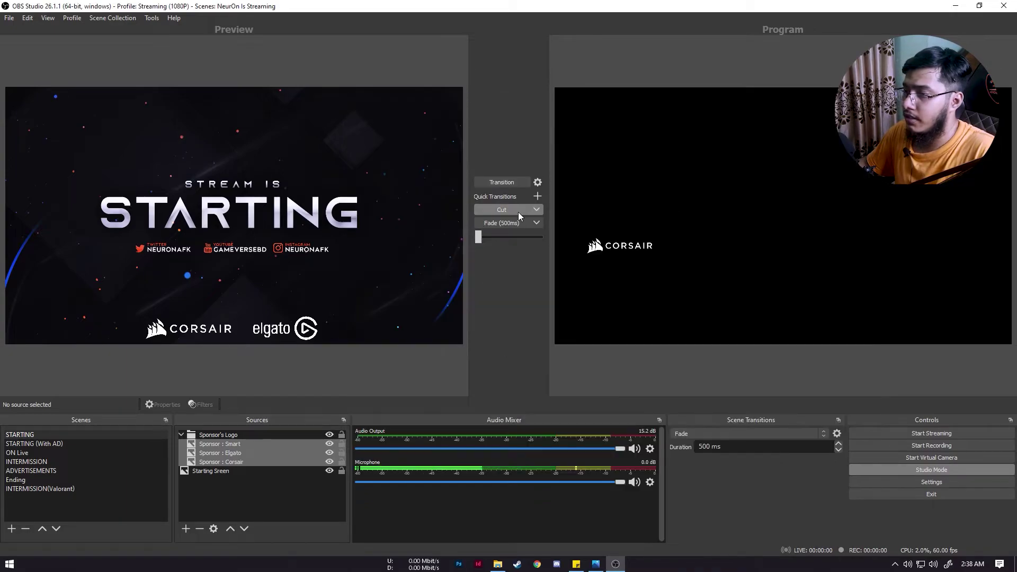
Step: Cut the STARTING scene to the program output, followed by a 500 ms fade to STARTING (With AD)
click(514, 212)
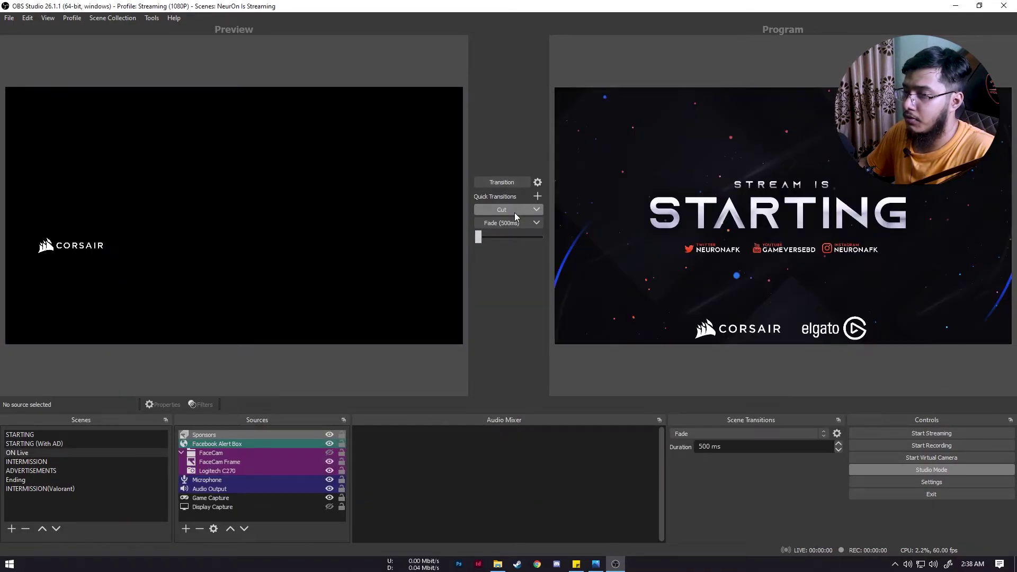
click(62, 444)
click(502, 222)
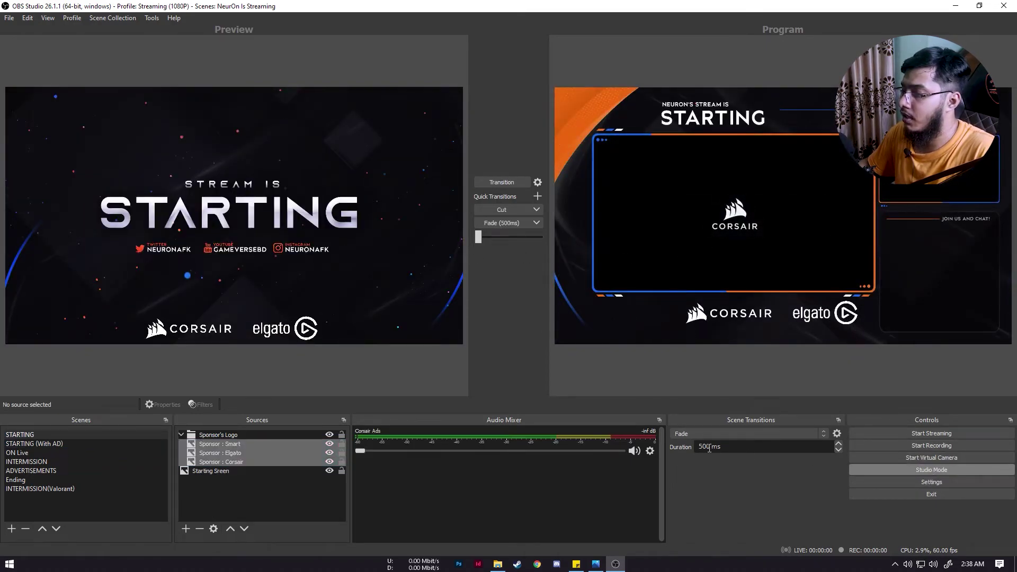
Step: Examine the hotkeys assigned to the Fade quick transition and to switching each scene
click(916, 483)
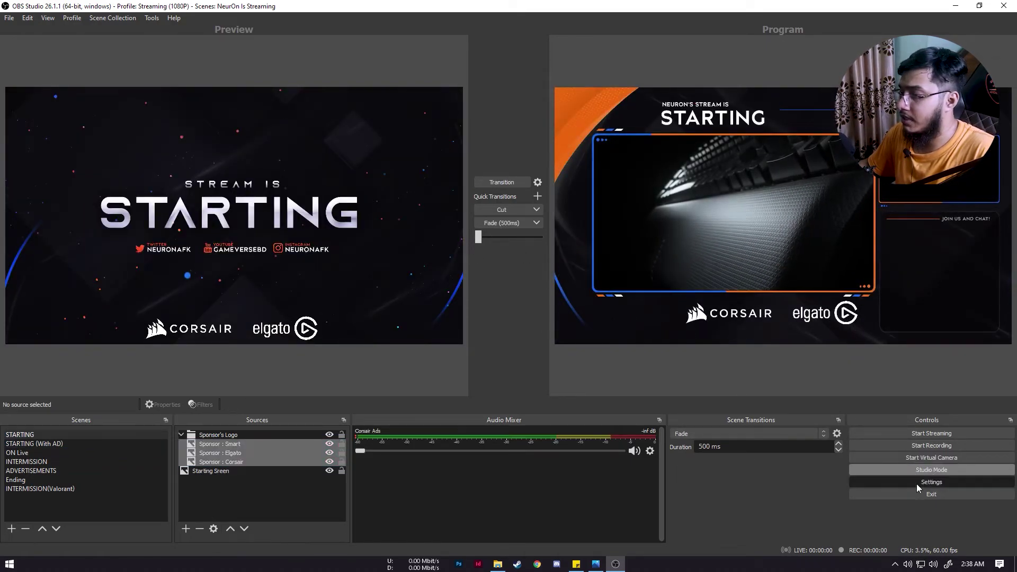
click(289, 232)
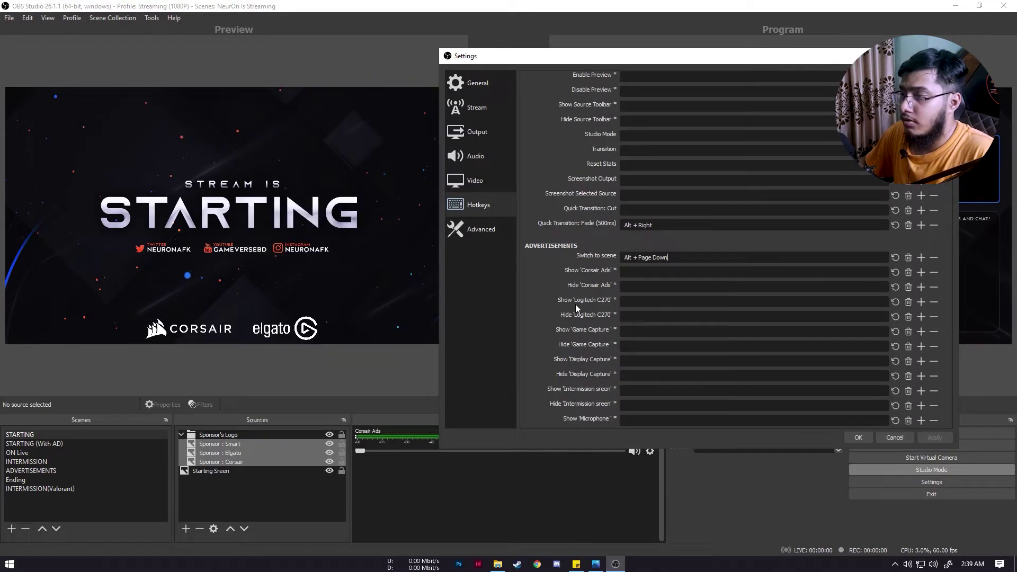
scroll(582, 300, up, 5)
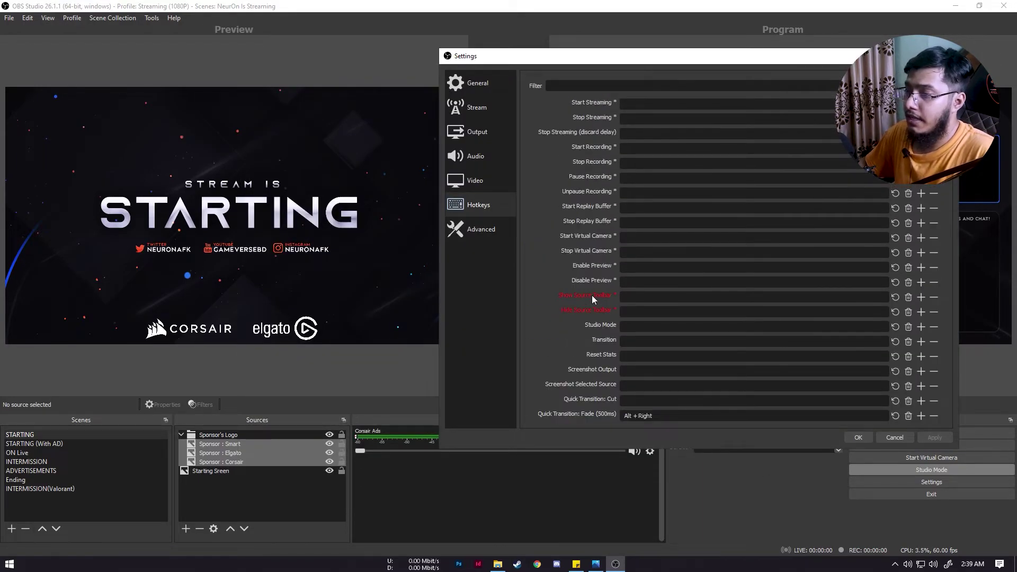
scroll(634, 260, down, 1)
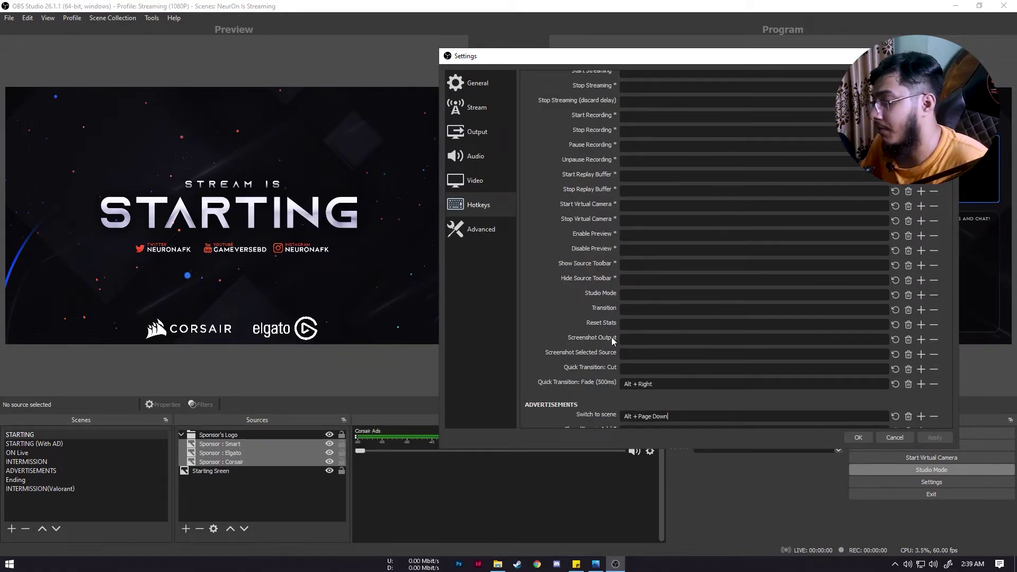
scroll(630, 346, down, 3)
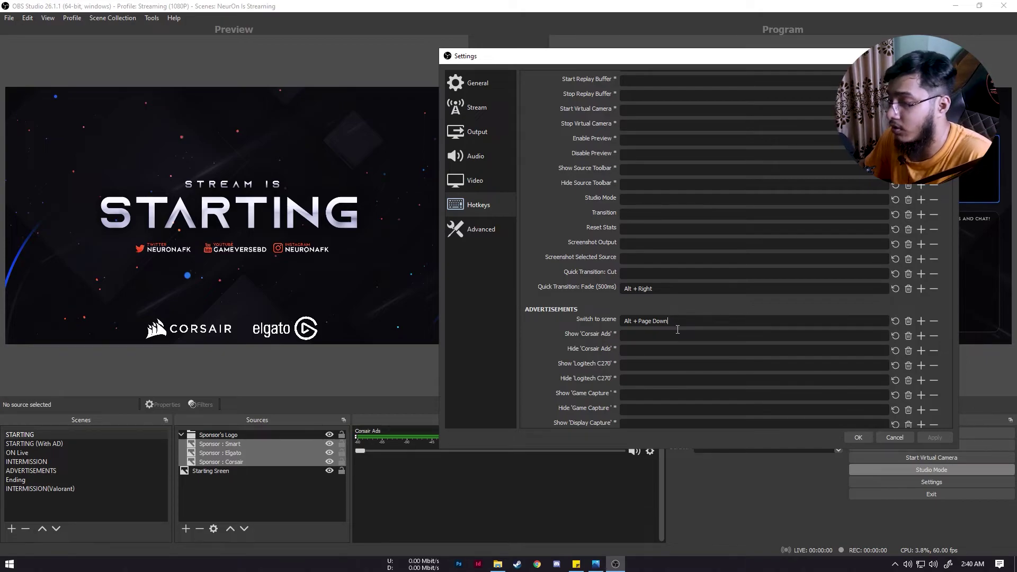
scroll(677, 330, down, 7)
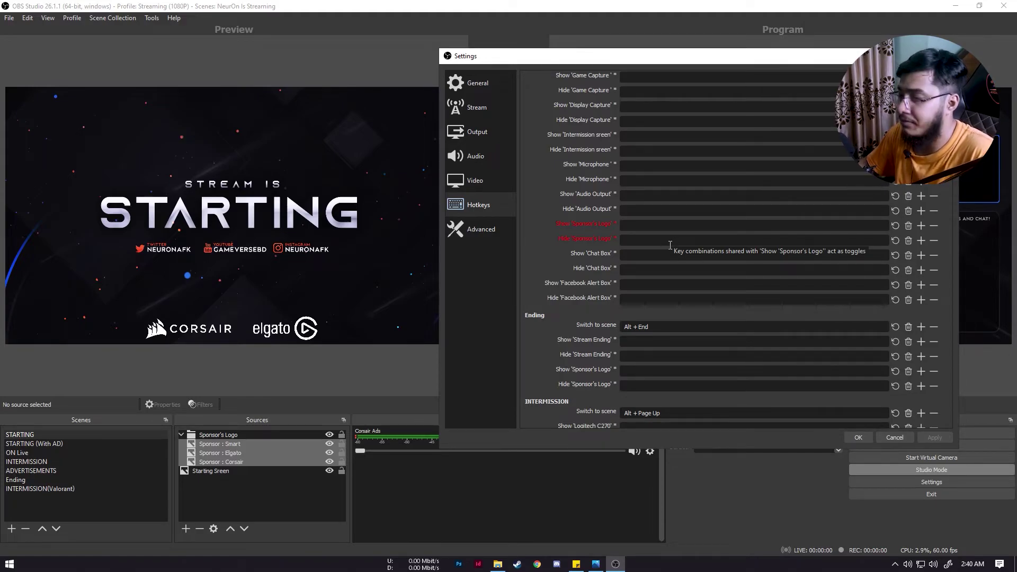
scroll(670, 245, down, 1)
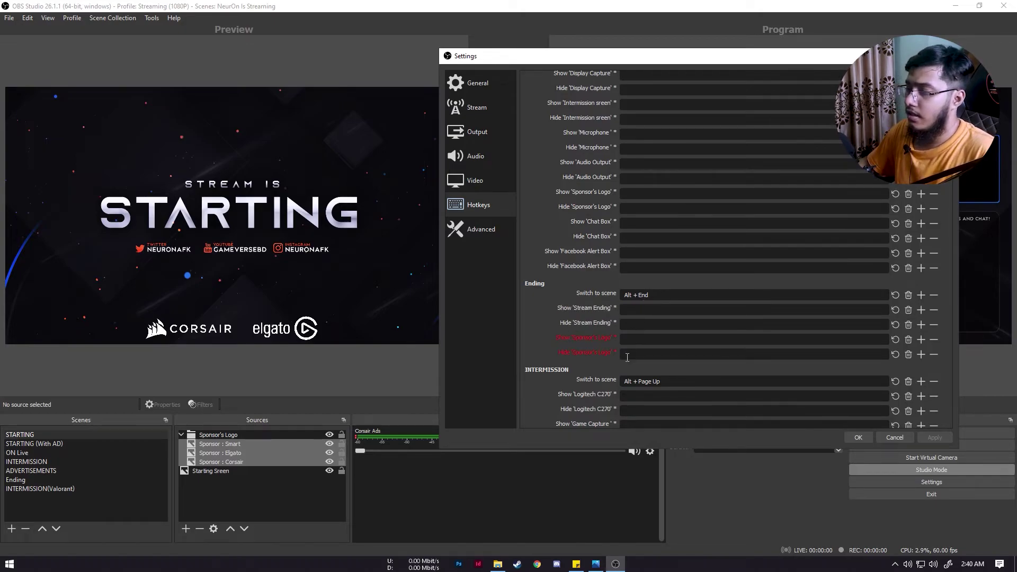
scroll(573, 378, down, 1)
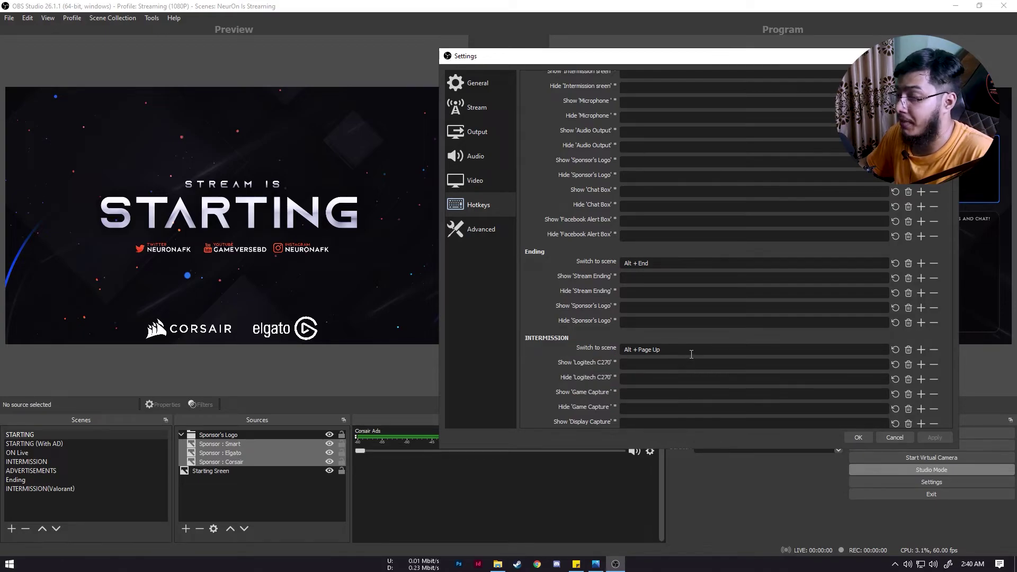
scroll(691, 354, down, 3)
scroll(675, 317, down, 6)
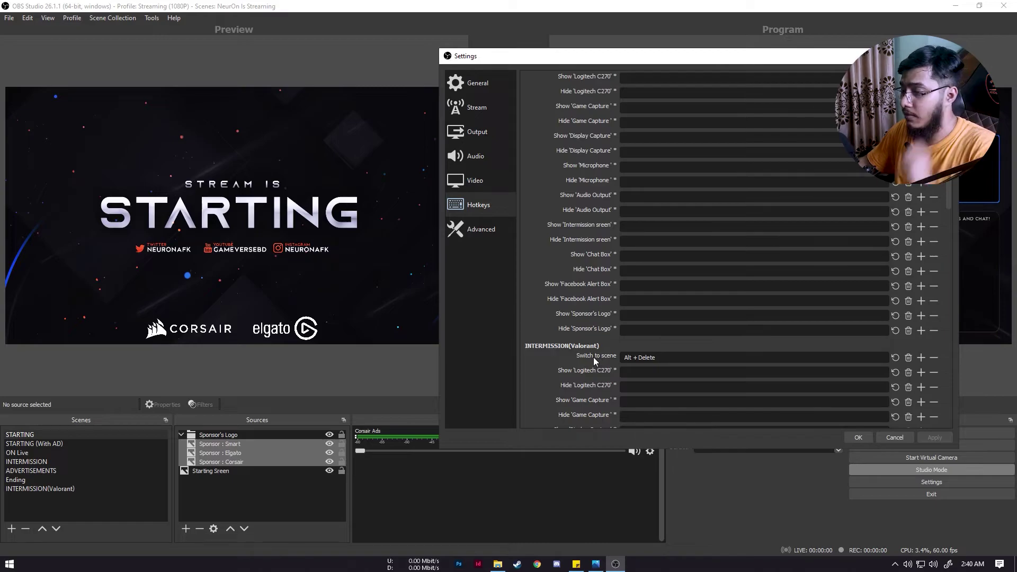
scroll(659, 365, down, 10)
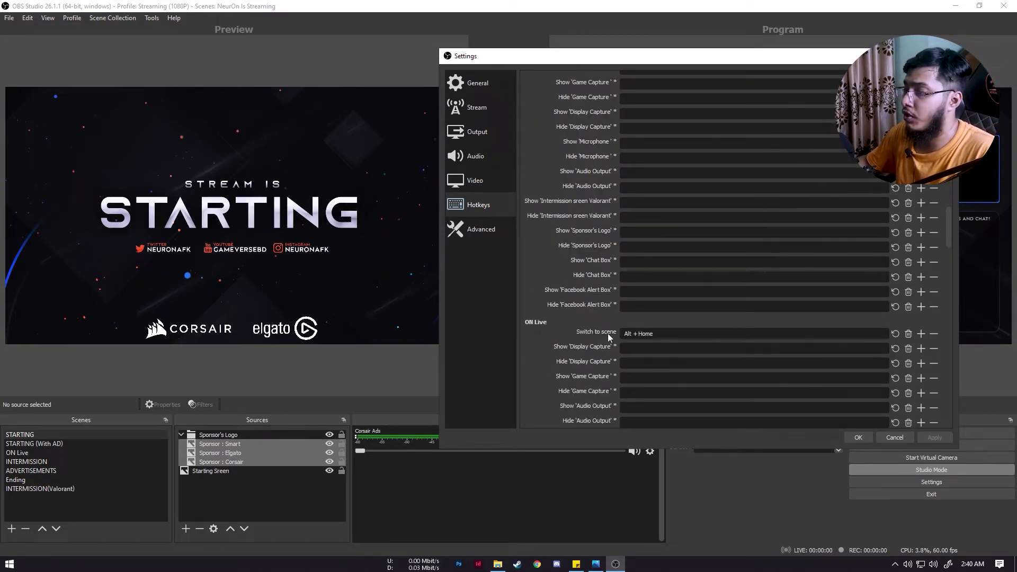
scroll(609, 337, down, 10)
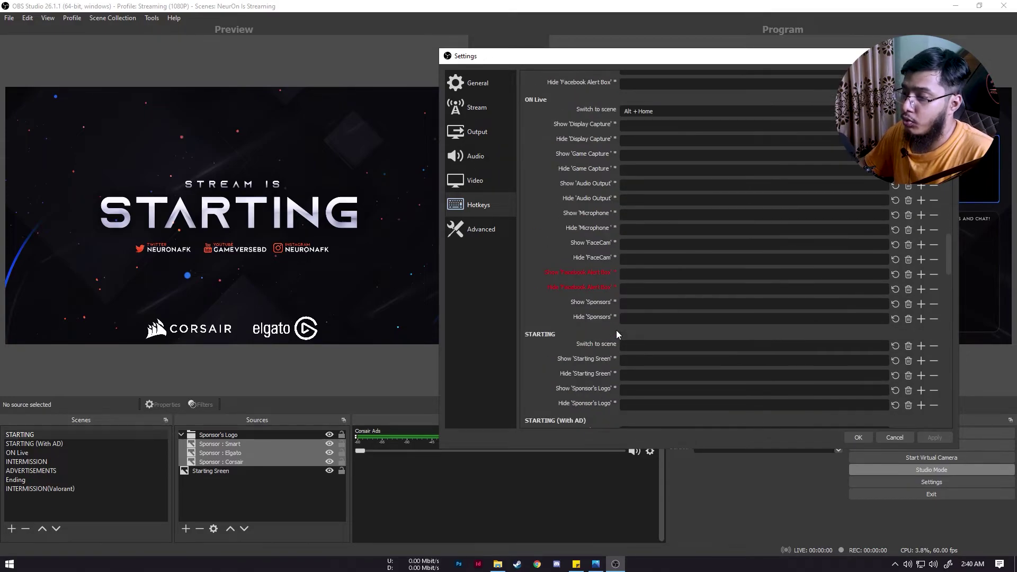
scroll(616, 332, down, 8)
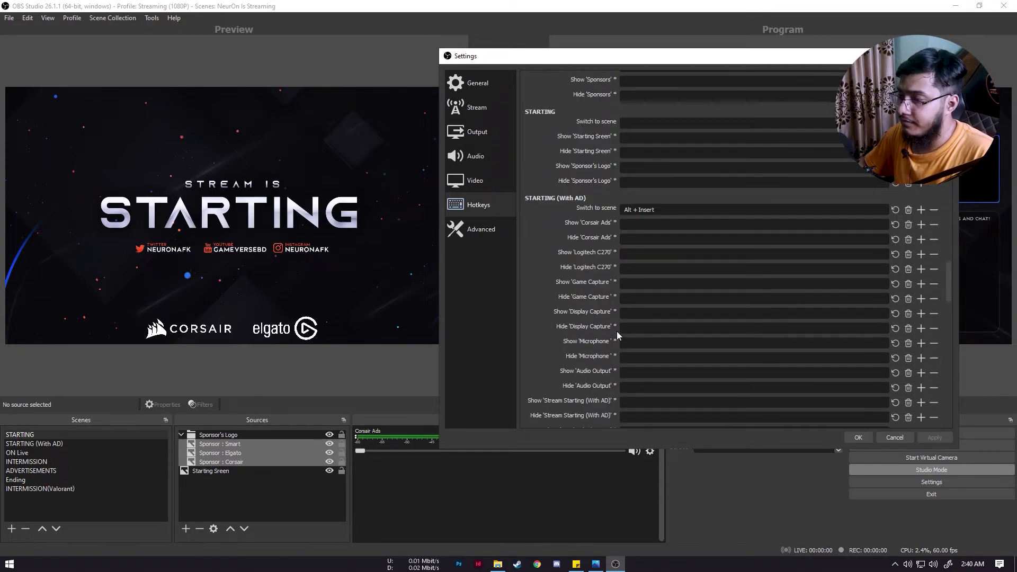
scroll(614, 337, down, 7)
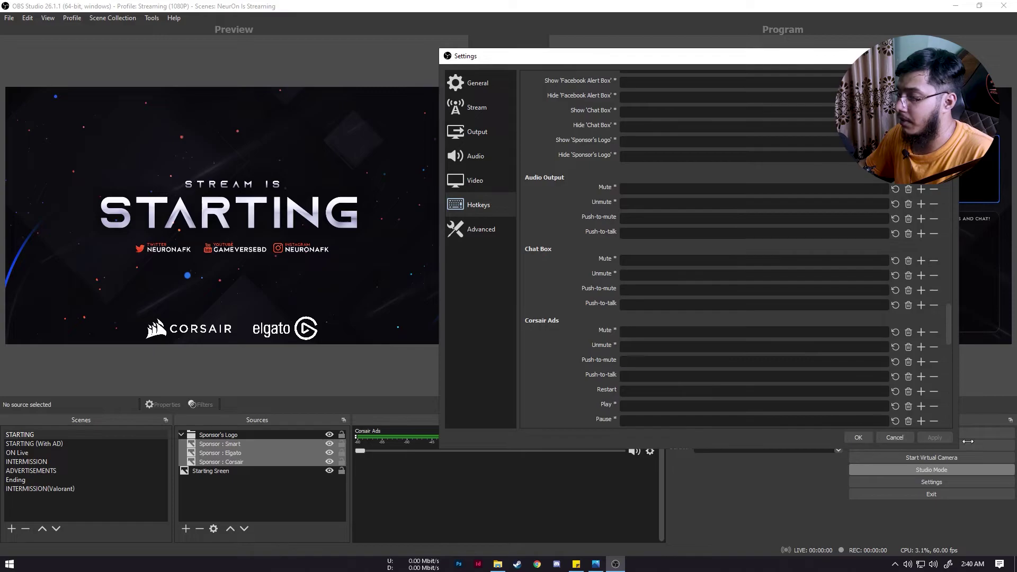
click(862, 442)
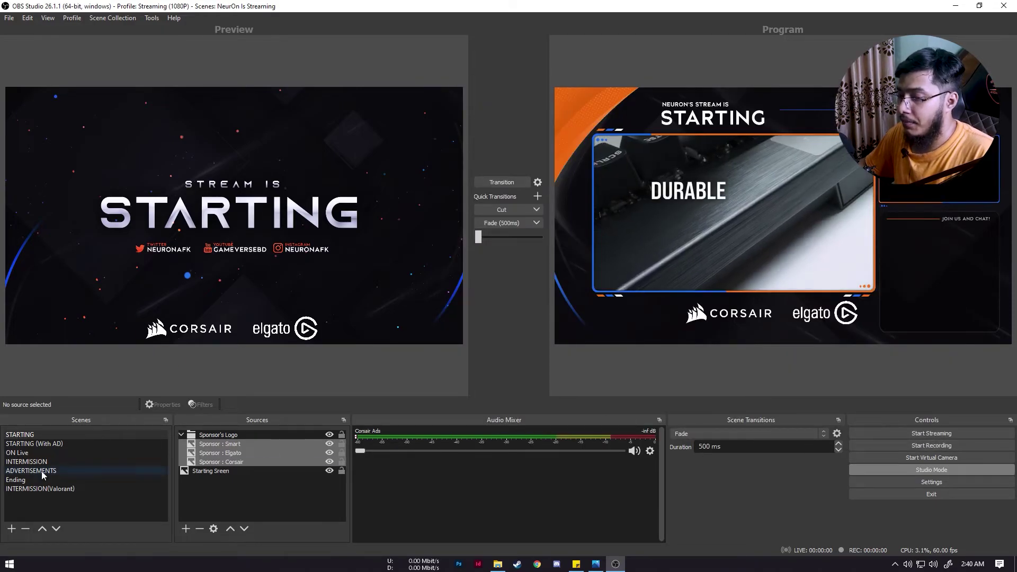
Step: Fade the STARTING scene to the program output and step through the other scenes in the preview
click(491, 223)
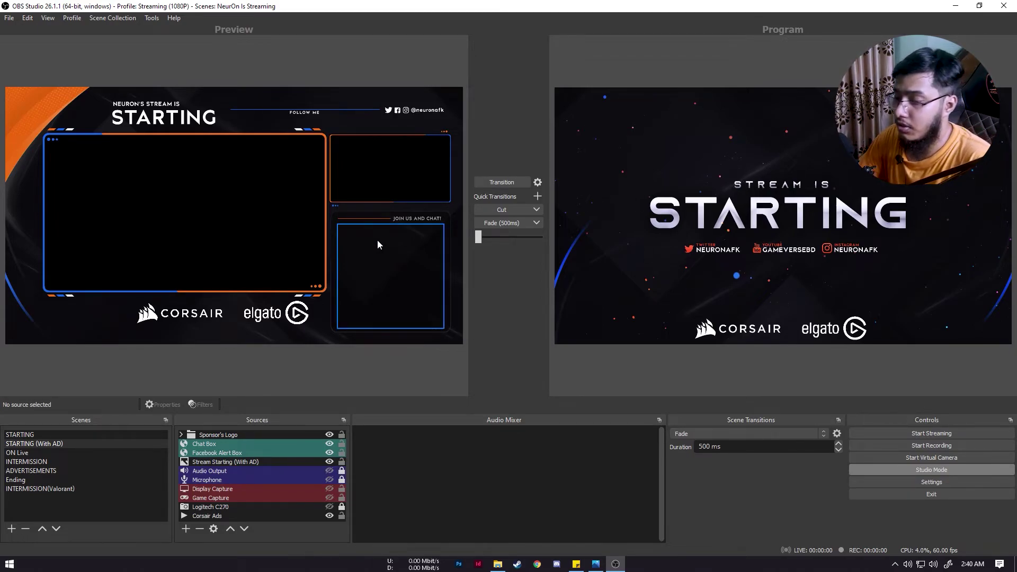
key(Down)
key(Down)
key(Down)
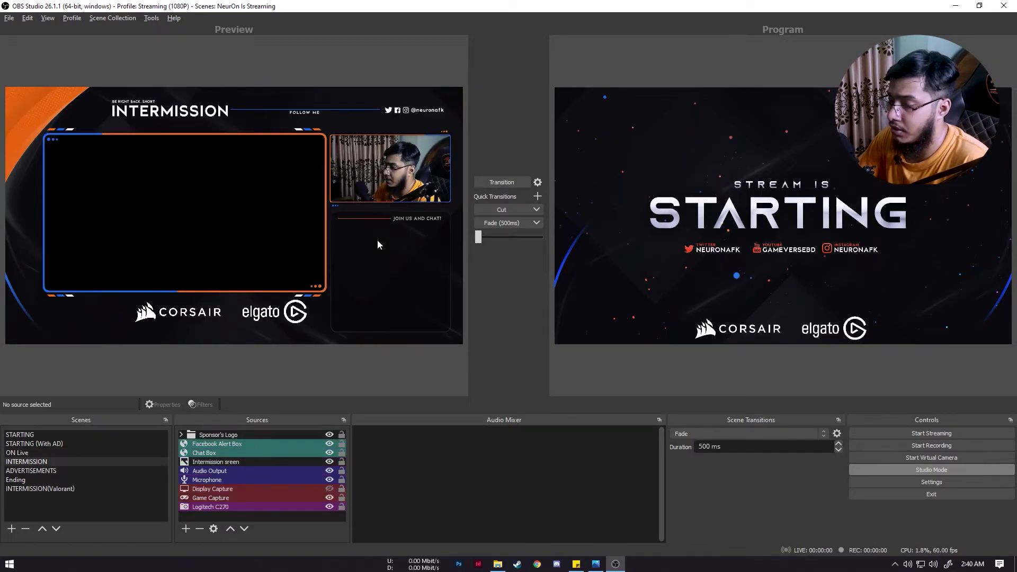
key(Down)
key(Down)
key(Up)
key(Up)
key(Up)
key(Up)
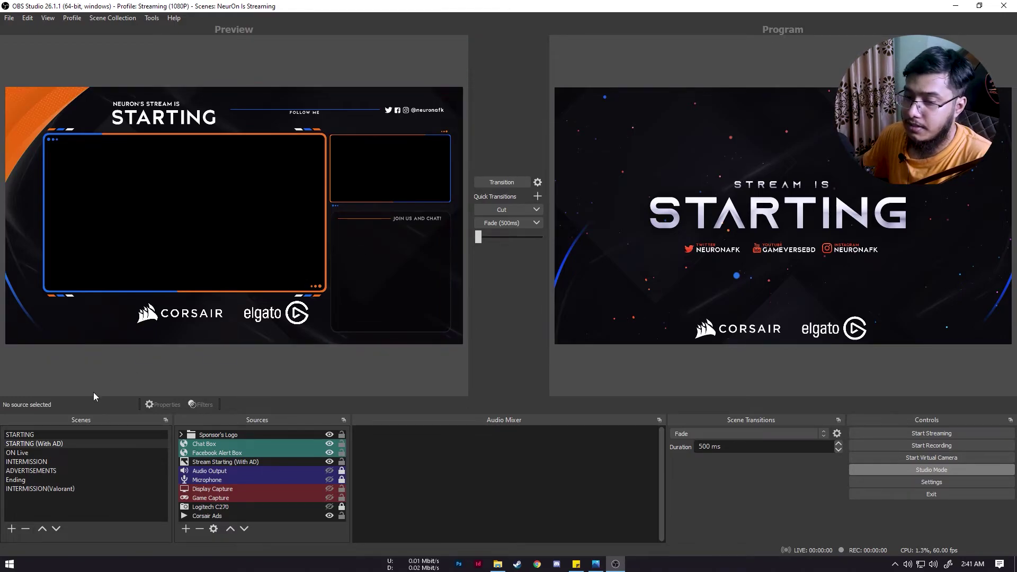
Step: Load the STARTING (With AD) scene into the preview and transition it to the program output
click(48, 463)
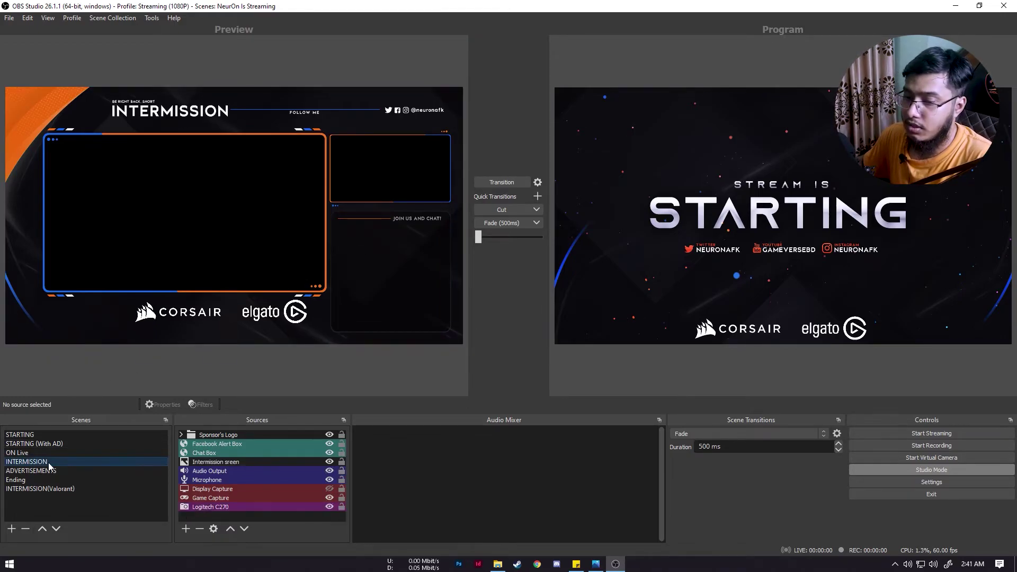
click(92, 447)
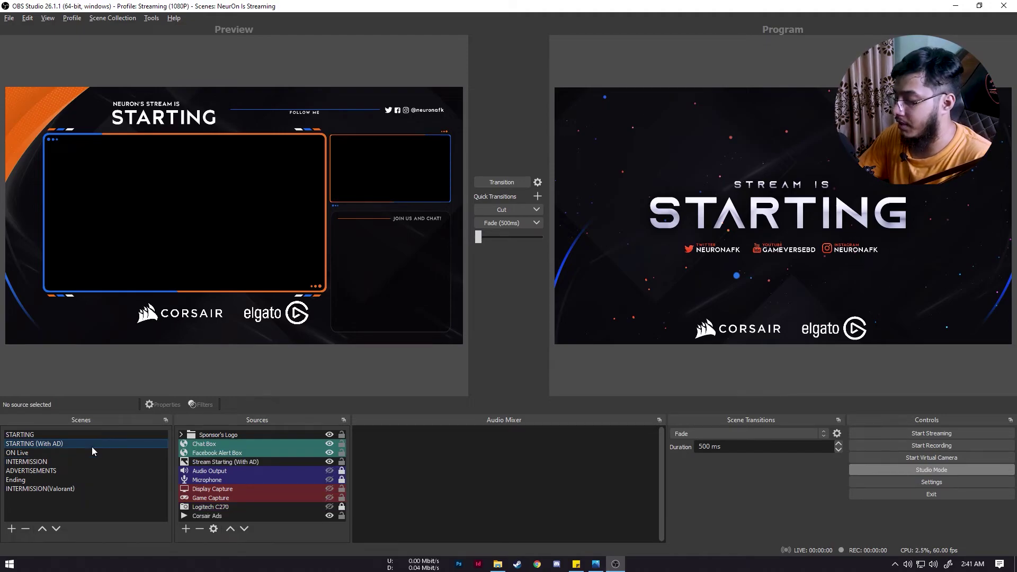
double_click(91, 447)
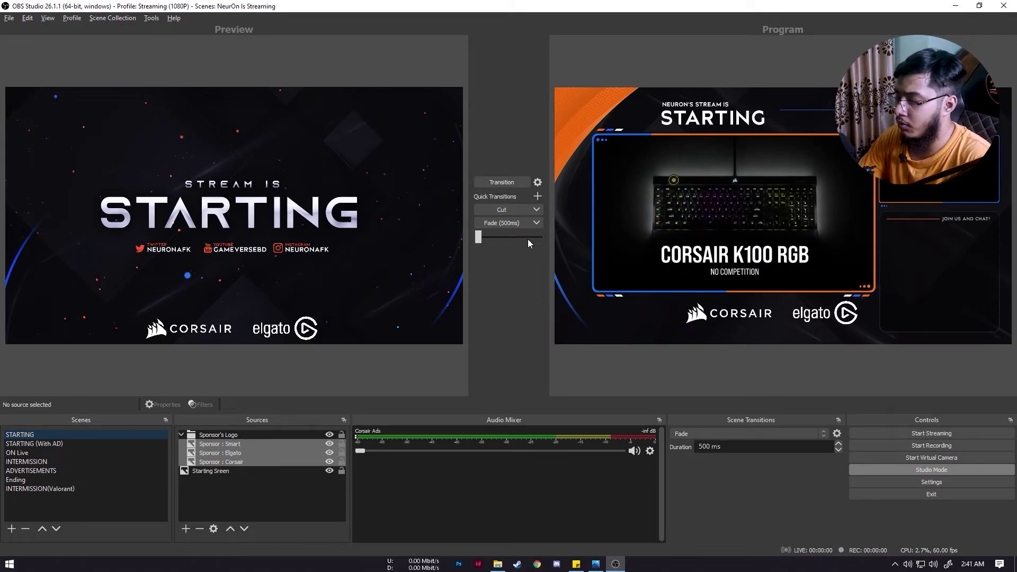
Step: Load the ON Live scene into the preview and transition it to the program output
key(Down)
key(Down)
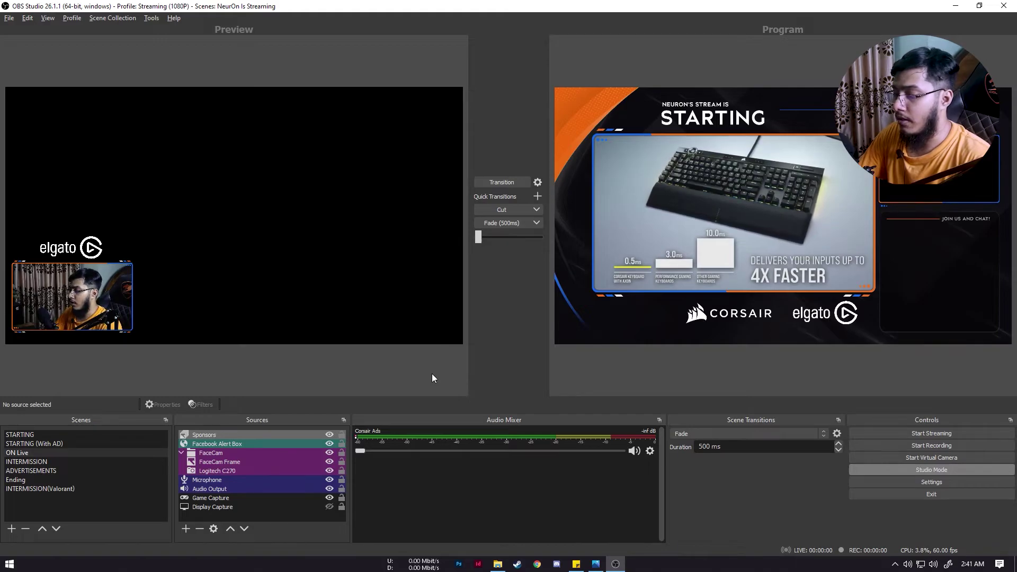
key(F13)
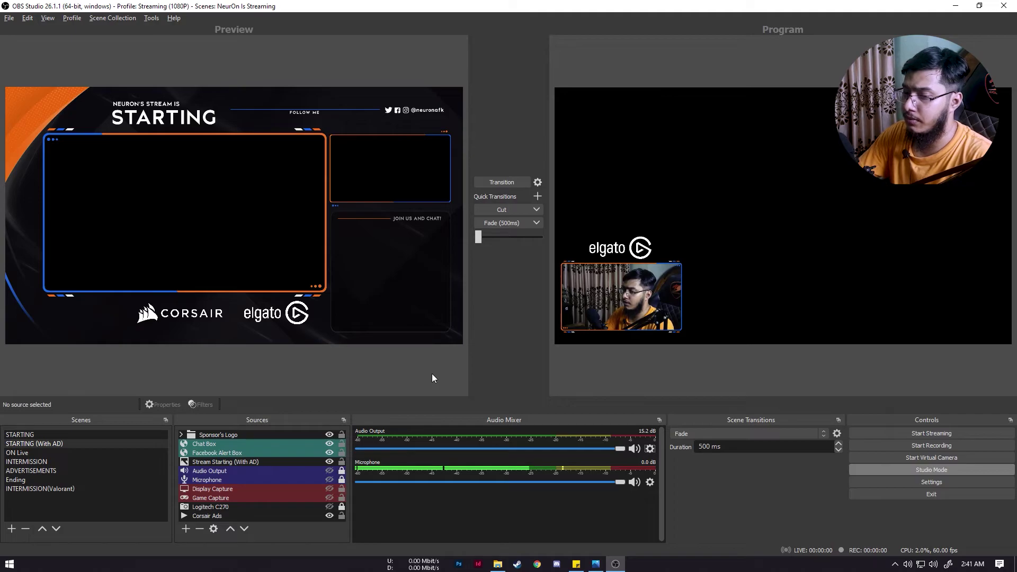
Step: Load the INTERMISSION scene into the preview and transition it to the program output
key(Down)
key(Down)
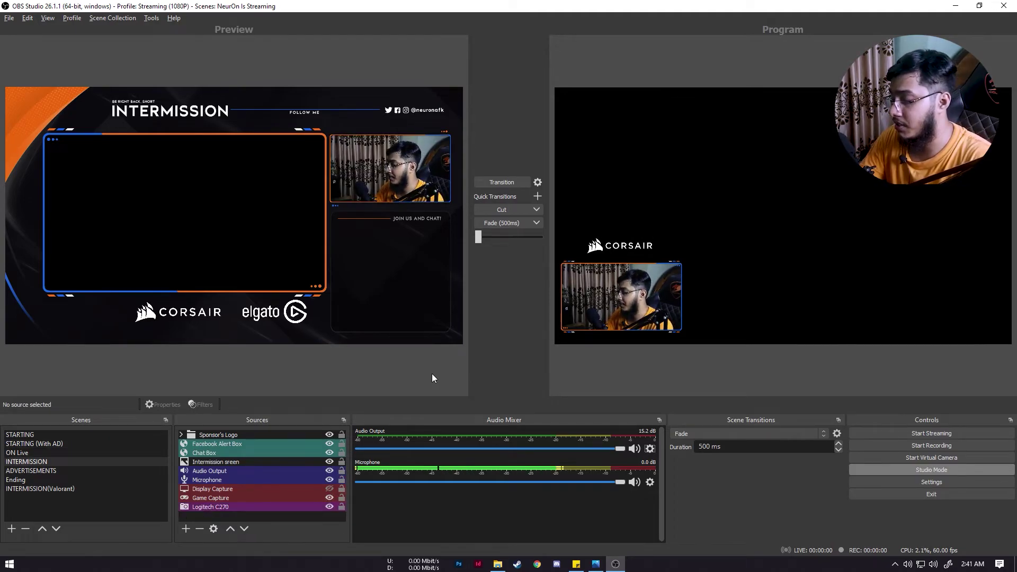
key(Return)
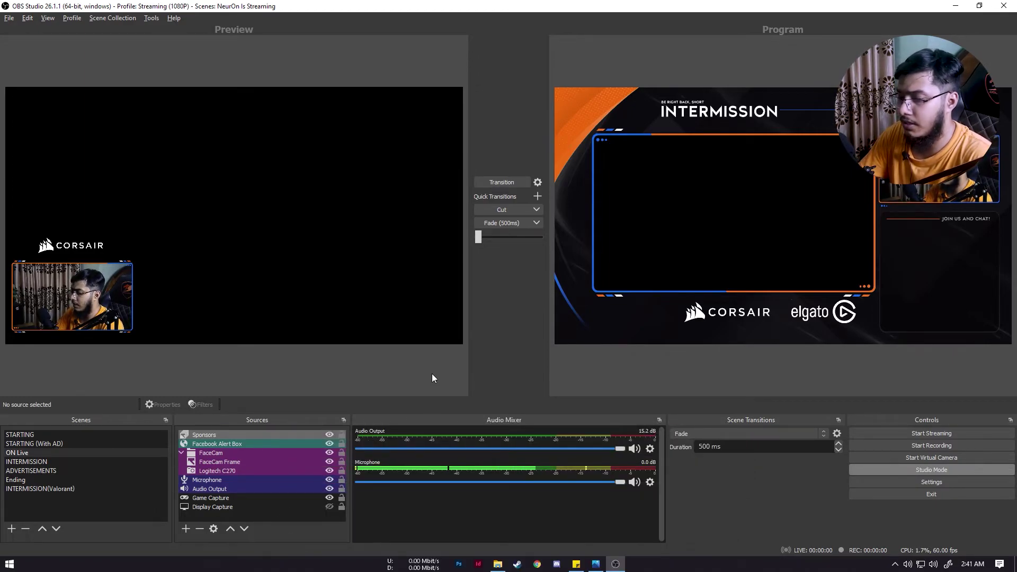
Step: Load the ADVERTISEMENTS scene into the preview and transition it to the program output
key(Down)
key(Down)
key(Down)
key(Up)
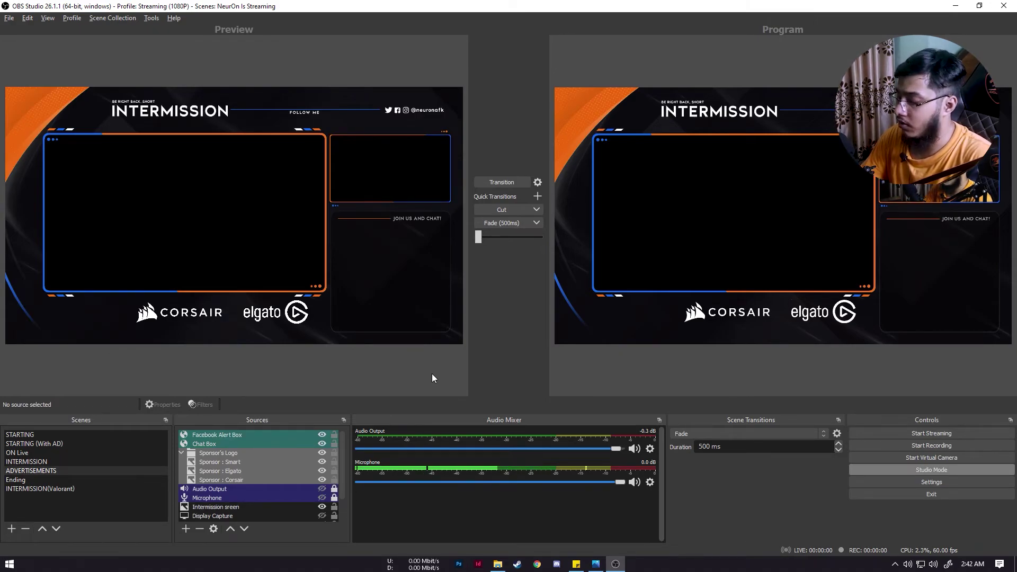
key(Up)
key(Down)
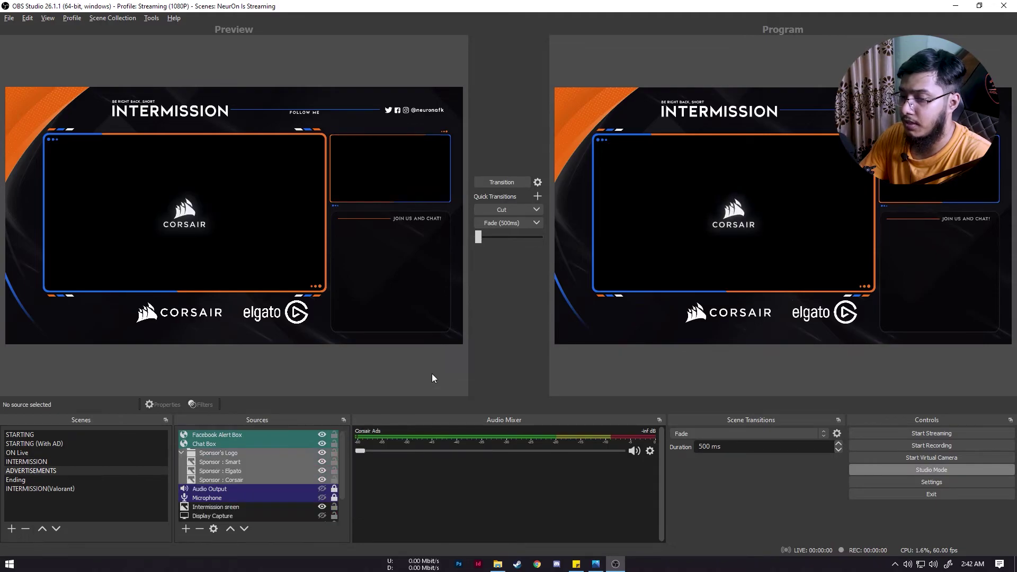
key(Up)
key(Down)
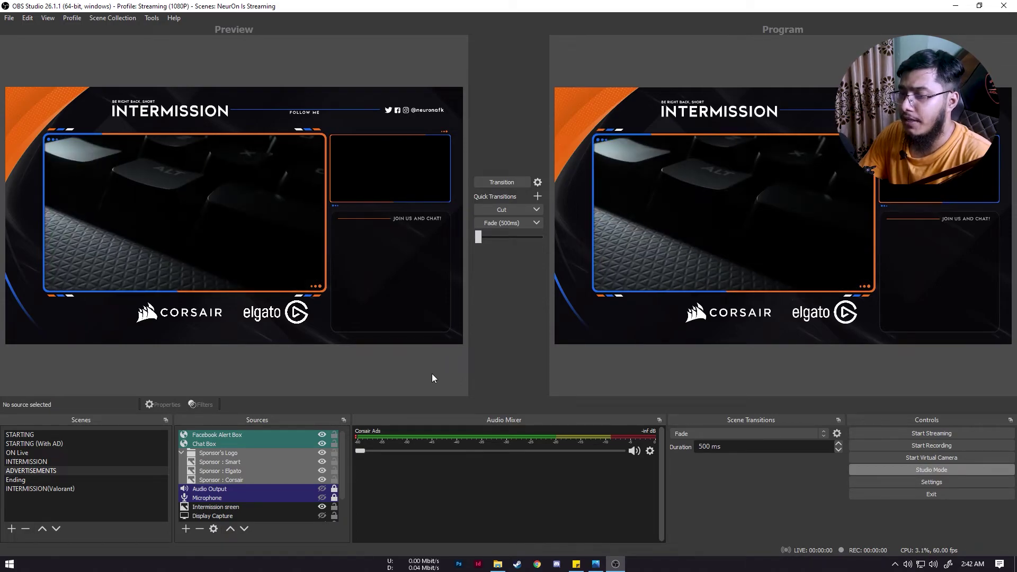
Step: Preview the INTERMISSION(Valorant) scene and return the preview to the ON Live scene
key(Down)
key(Down)
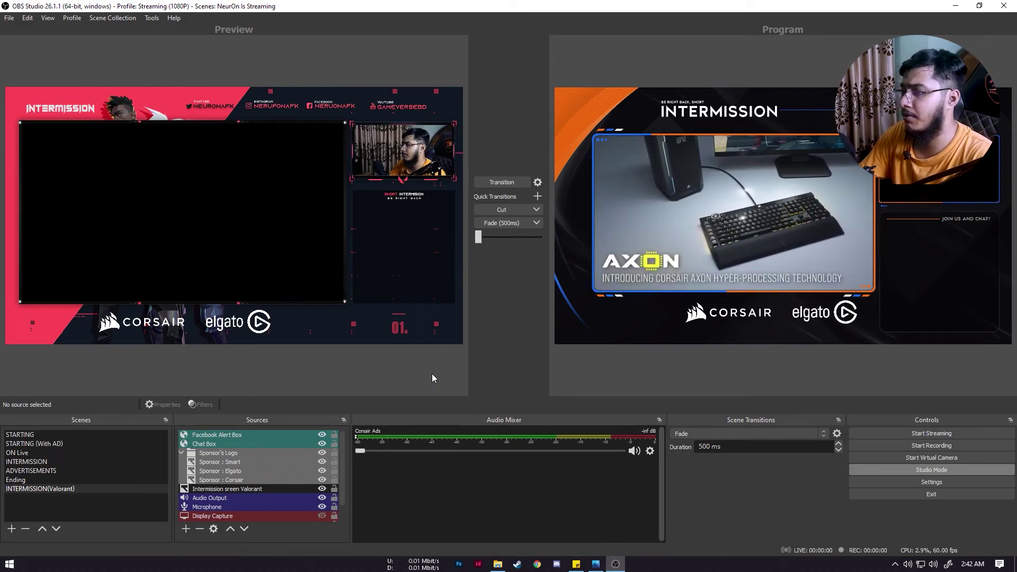
key(F3)
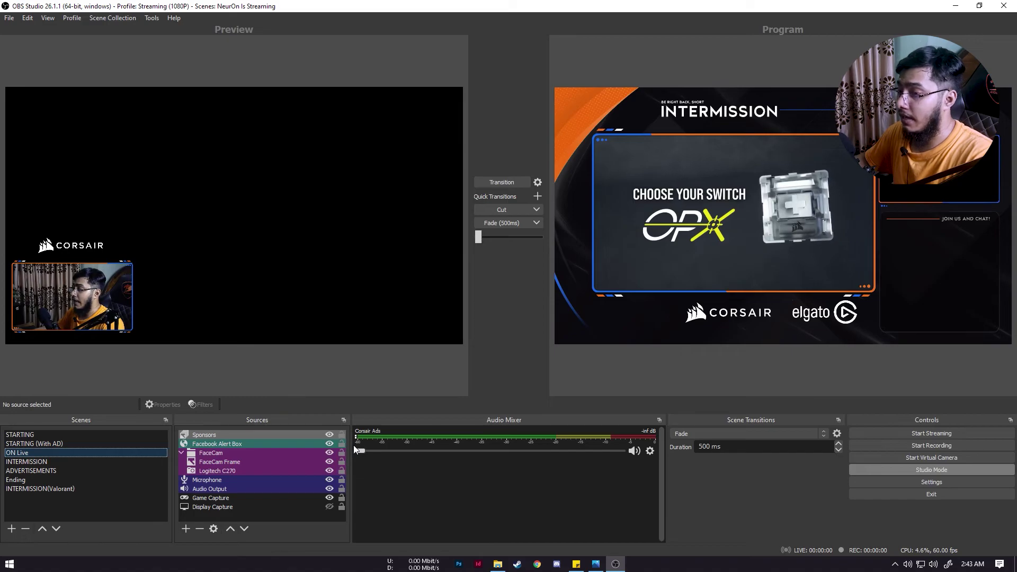
Step: Switch to Chrome and open the Alert Box page of the Streamlabs dashboard to view its widget URL section
click(556, 564)
text(strea)
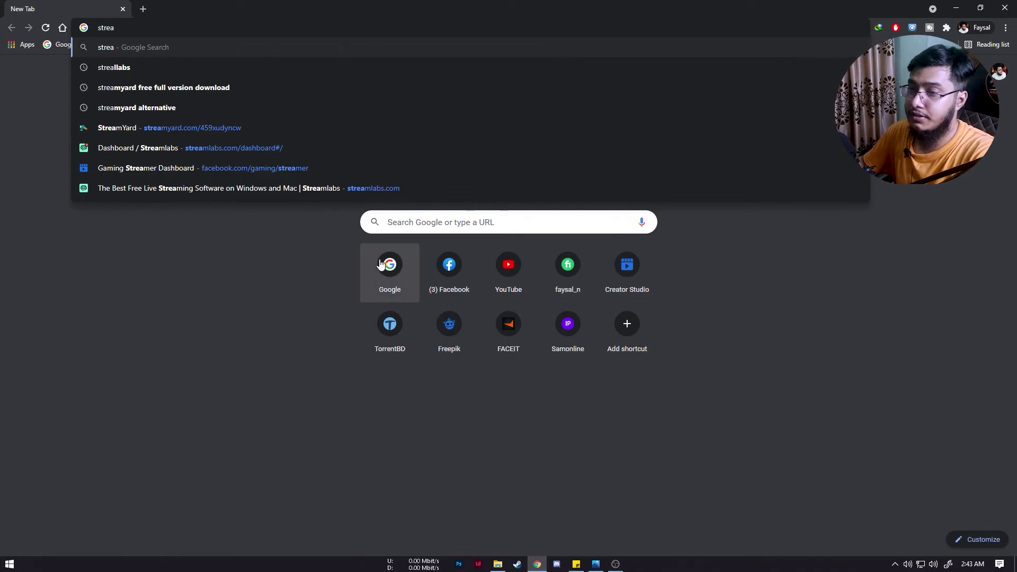
click(302, 150)
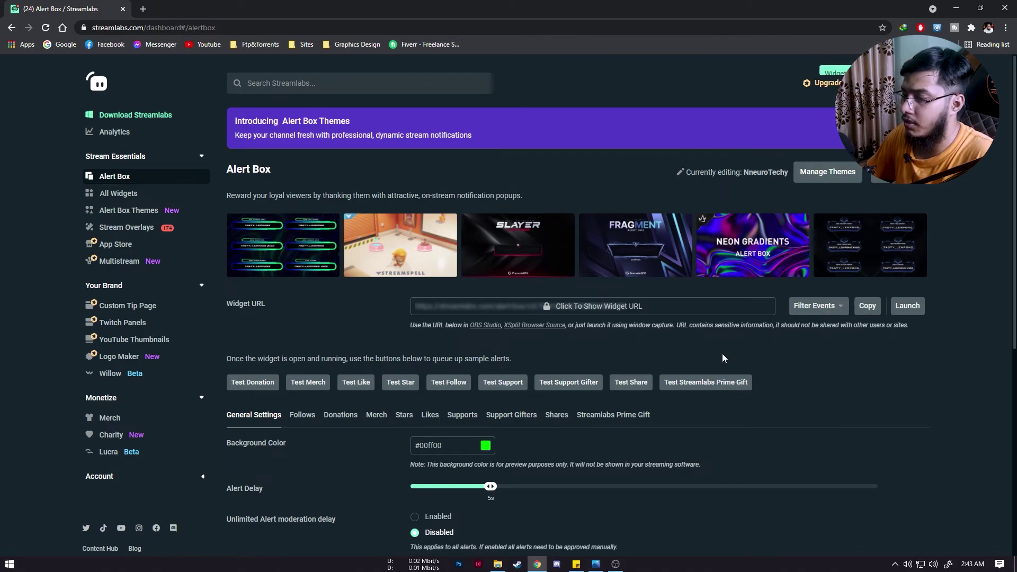
Step: Switch back to OBS Studio, add a browser source named Alert box to the ON Live scene and inspect its URL, size and CSS properties
click(615, 564)
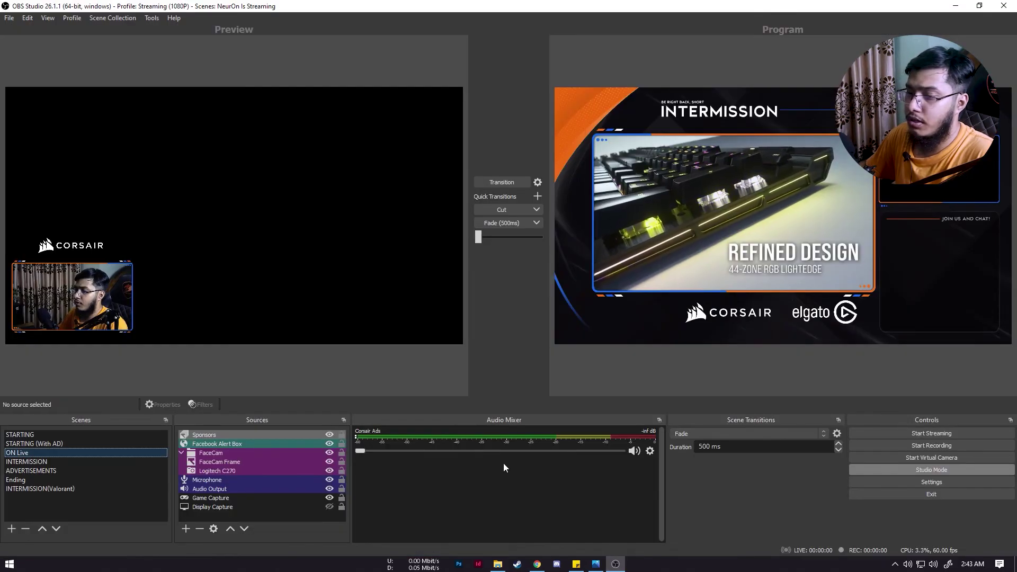
click(186, 529)
click(218, 359)
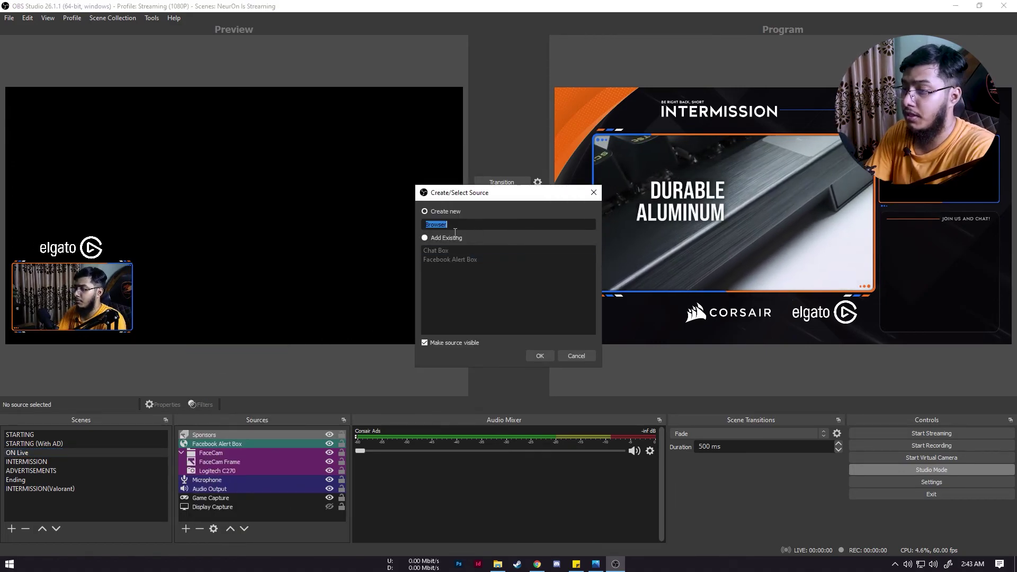
text(Alert box)
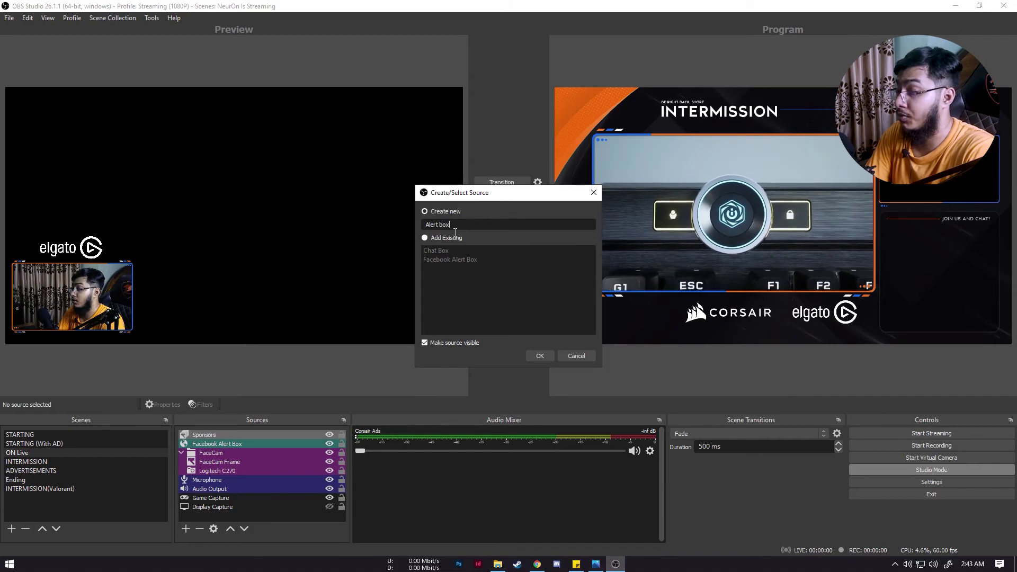
key(Return)
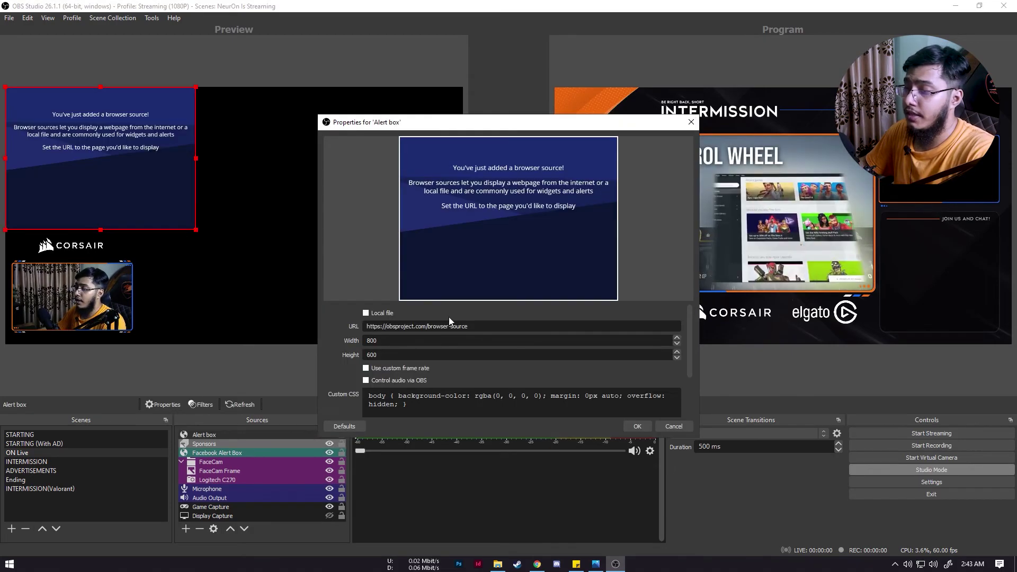
drag(468, 326, 326, 330)
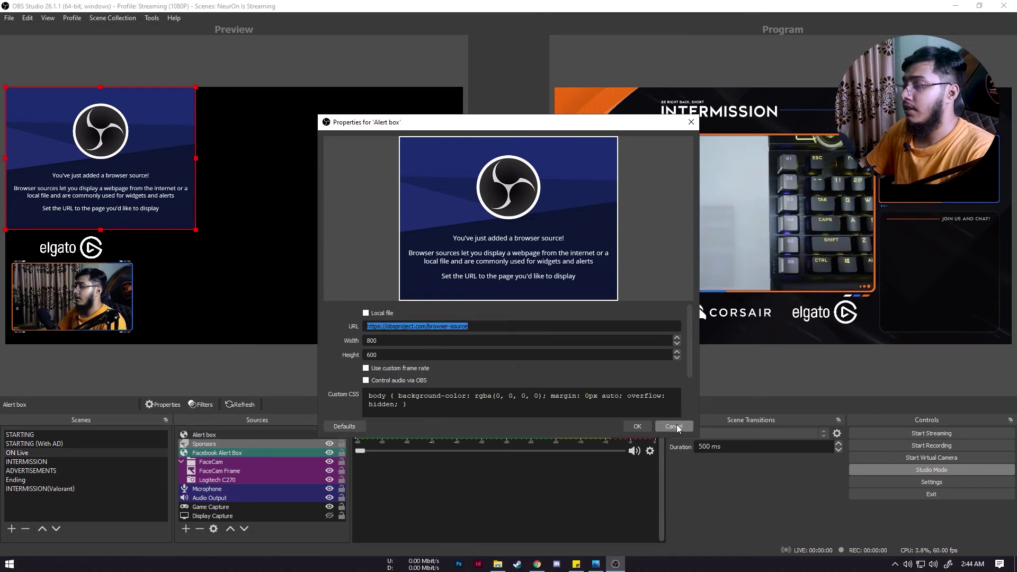
click(392, 344)
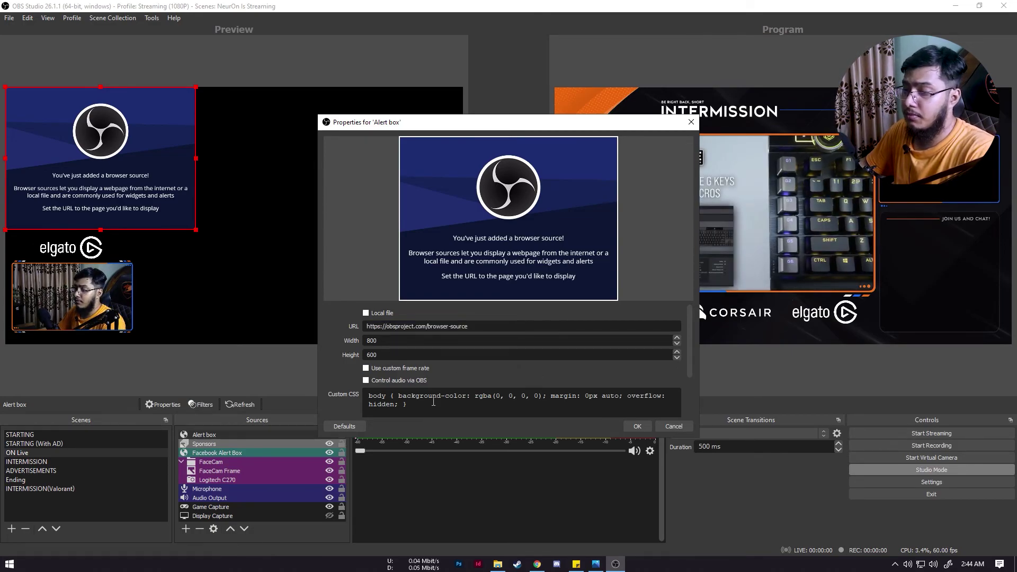
scroll(433, 402, down, 2)
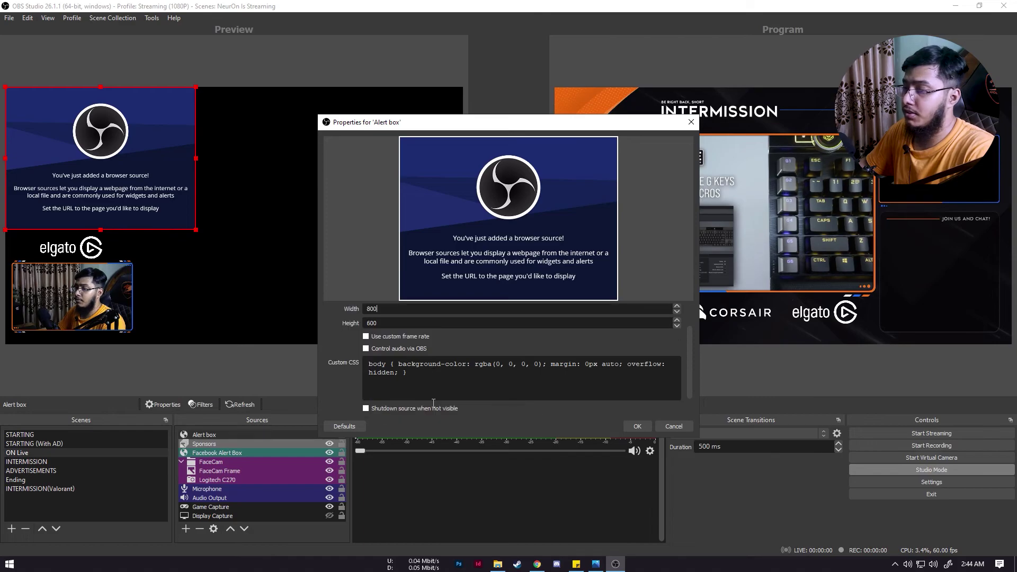
Step: Cancel the Alert box properties and remove that source from the ON Live scene
click(674, 427)
click(225, 434)
key(Delete)
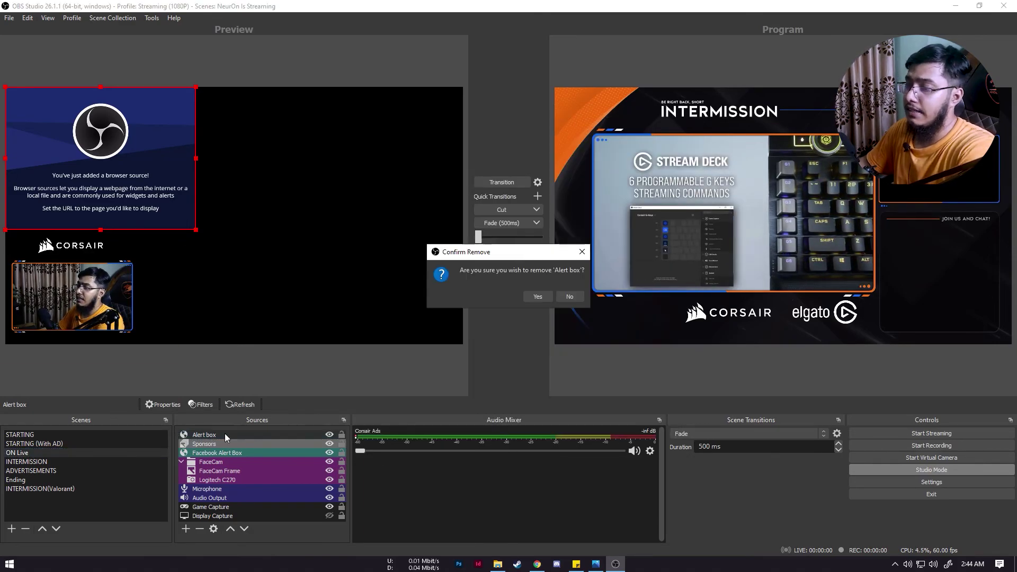
click(548, 295)
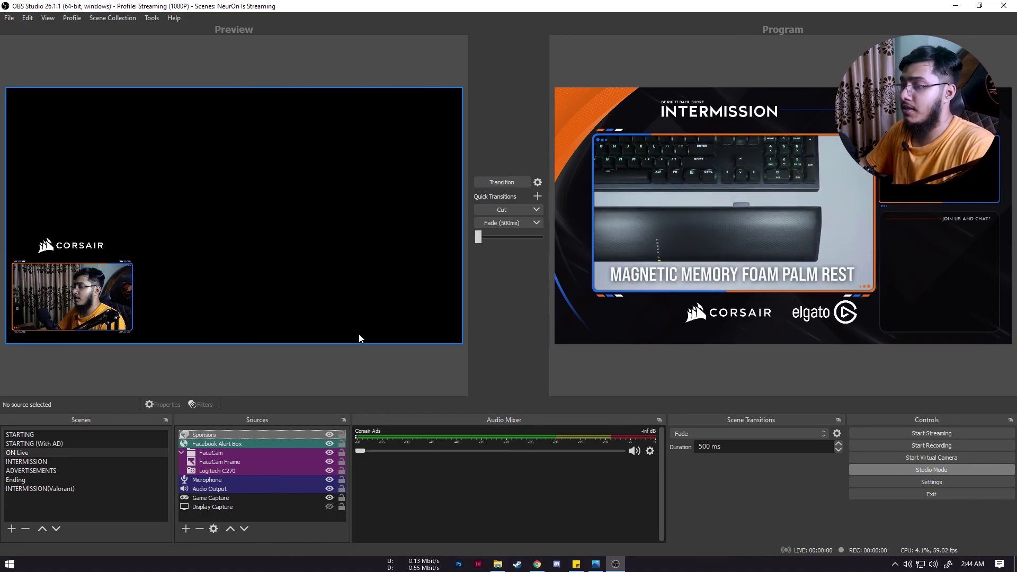